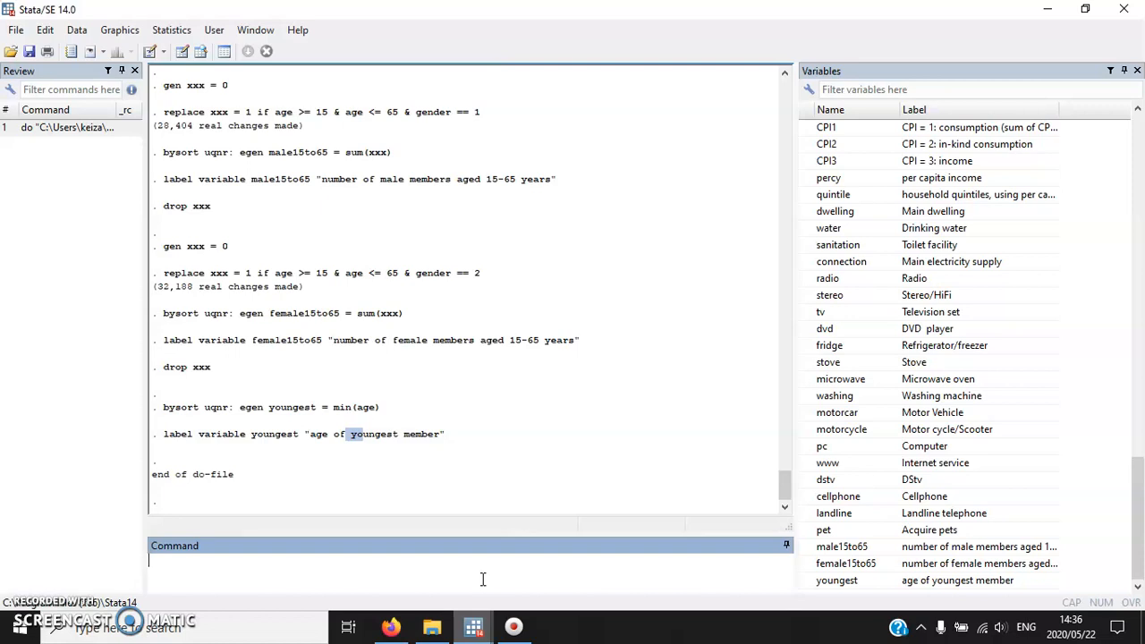
Generate eldest as the maximum age within each uqnr household using egen, and label it "age of oldest member".
text(ysort uqnr: egen eldest = max()
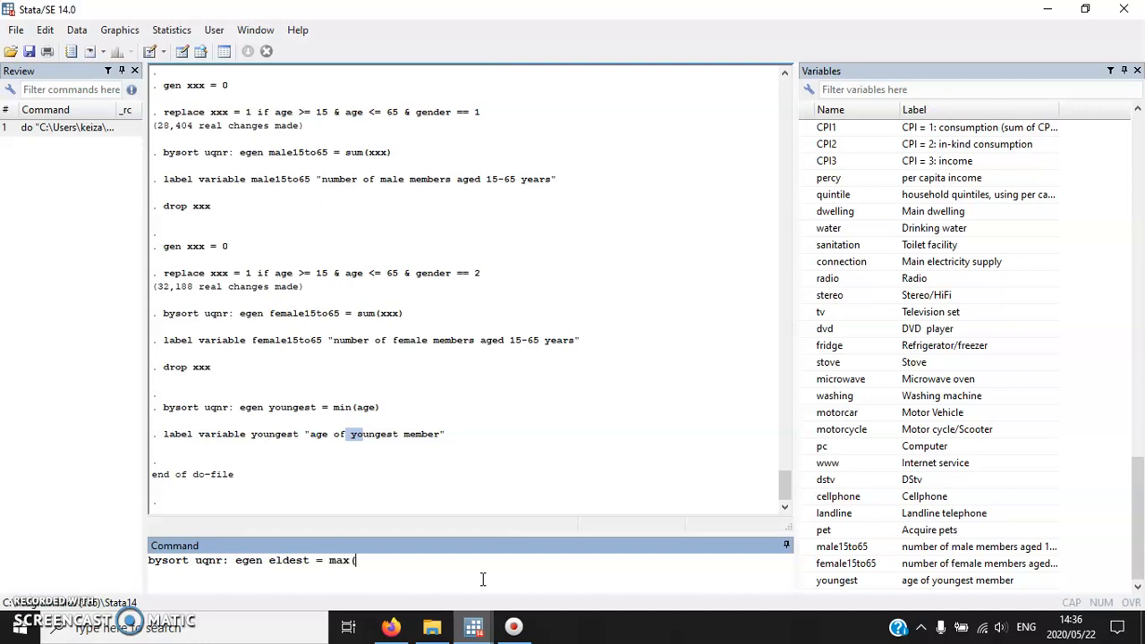
text(ager))
key(Return)
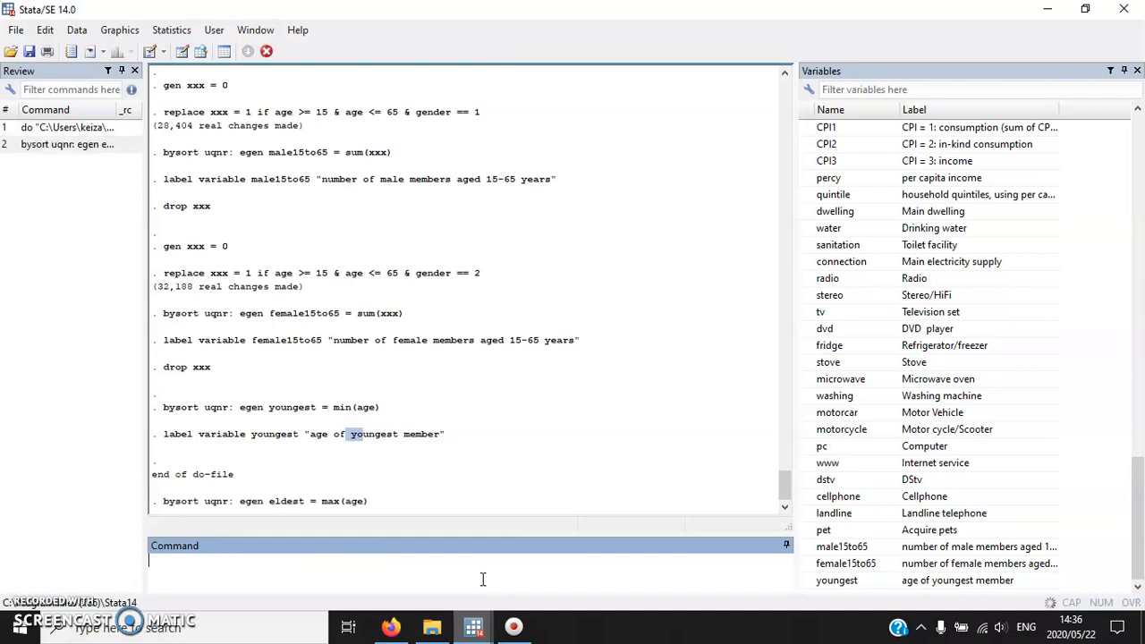
text(label variable)
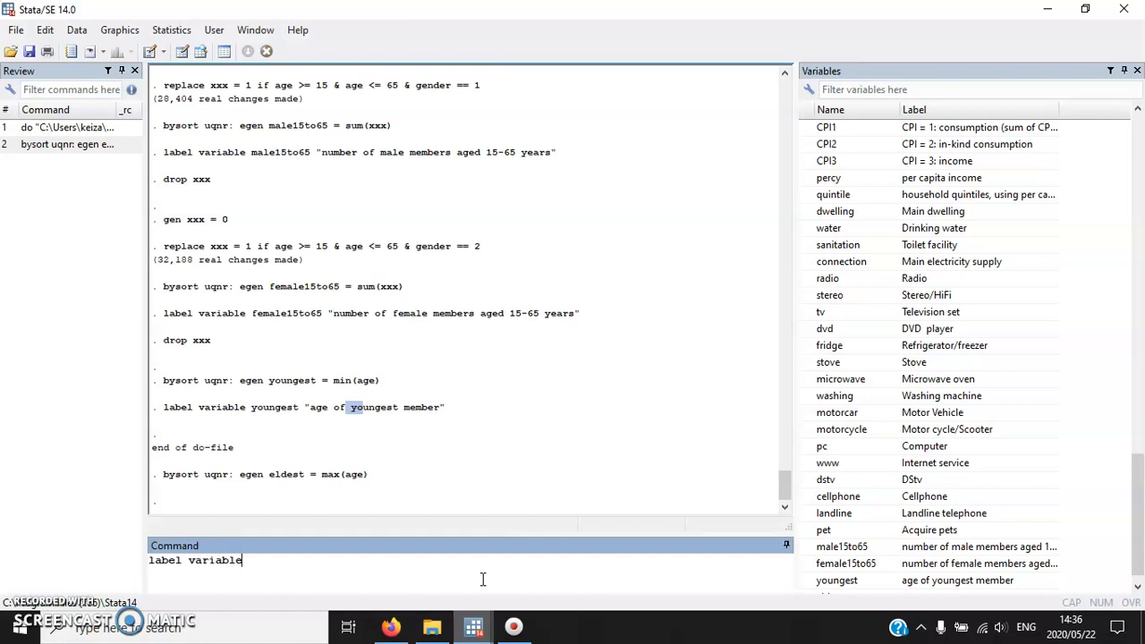
text( eldest "age of oldest member")
key(Return)
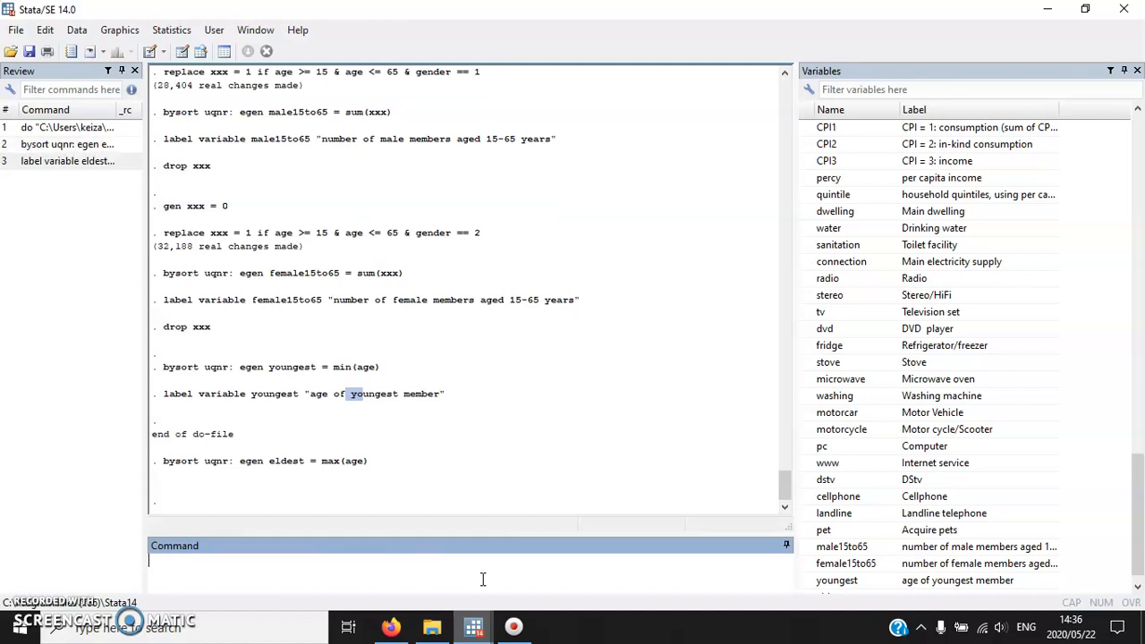
Check the eldest values of the first household's three members against their ages in the Data Editor.
click(181, 51)
drag(36, 114, 33, 154)
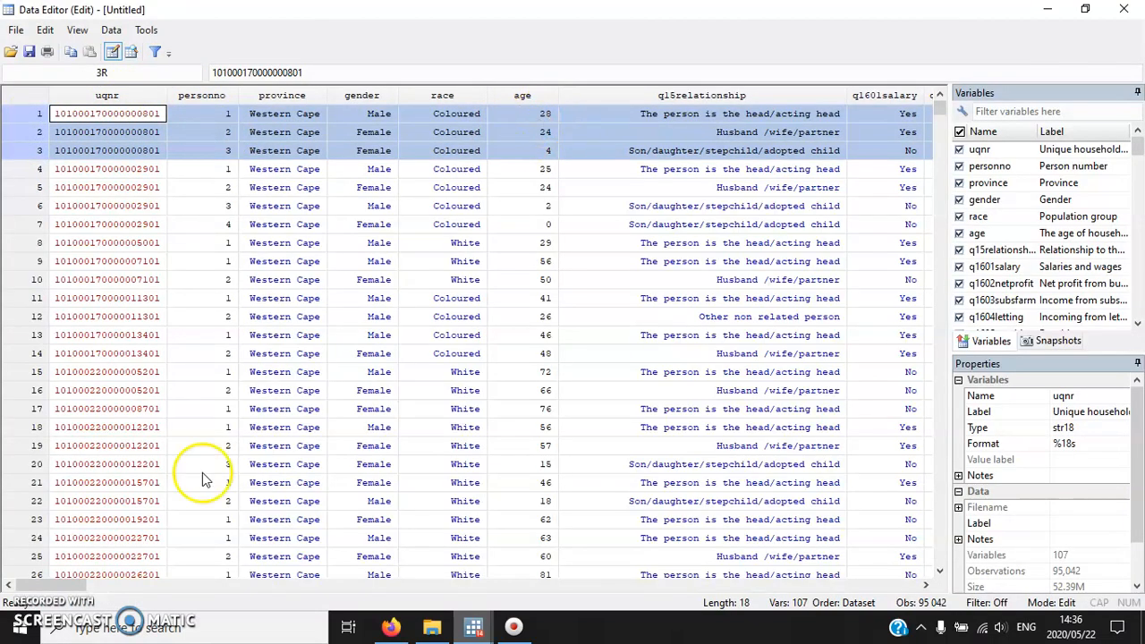
drag(70, 586, 843, 511)
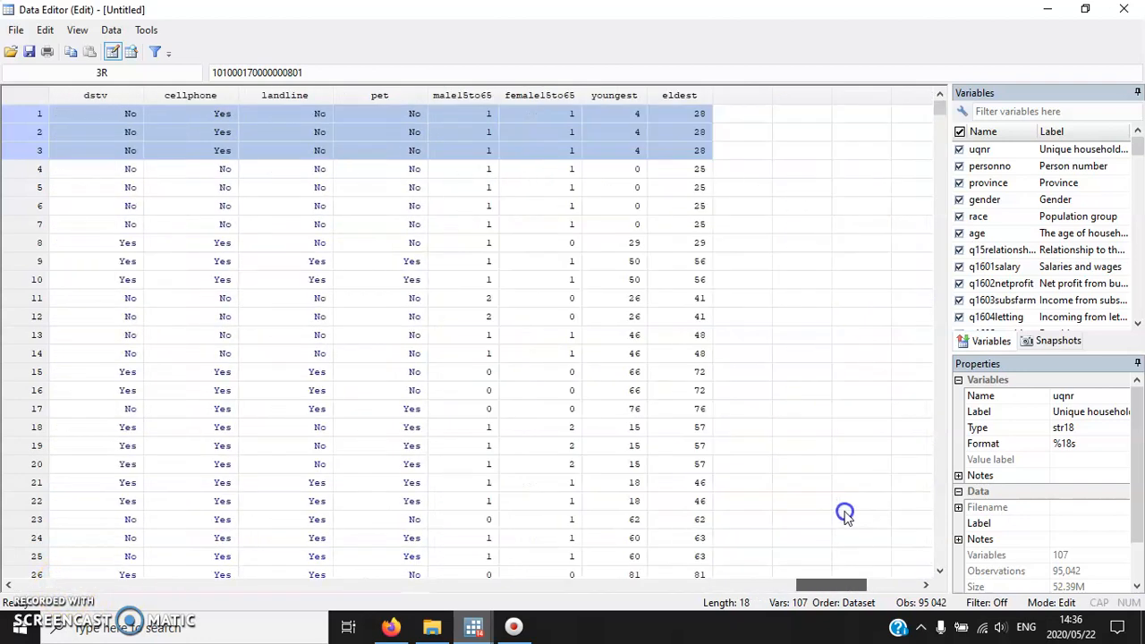
drag(694, 113, 694, 150)
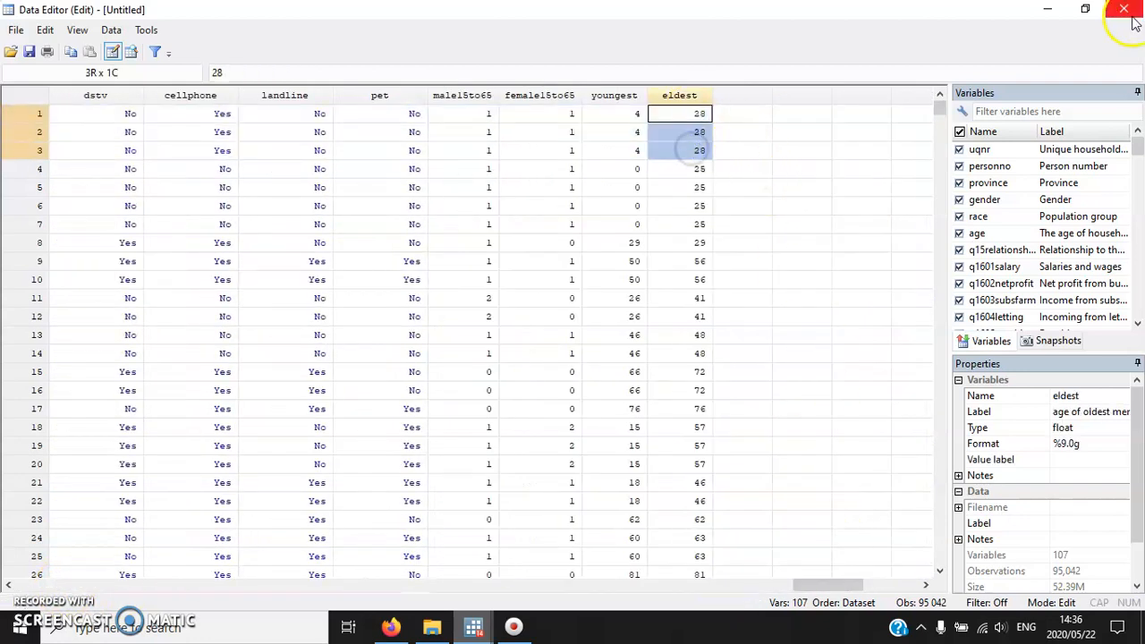
click(1132, 13)
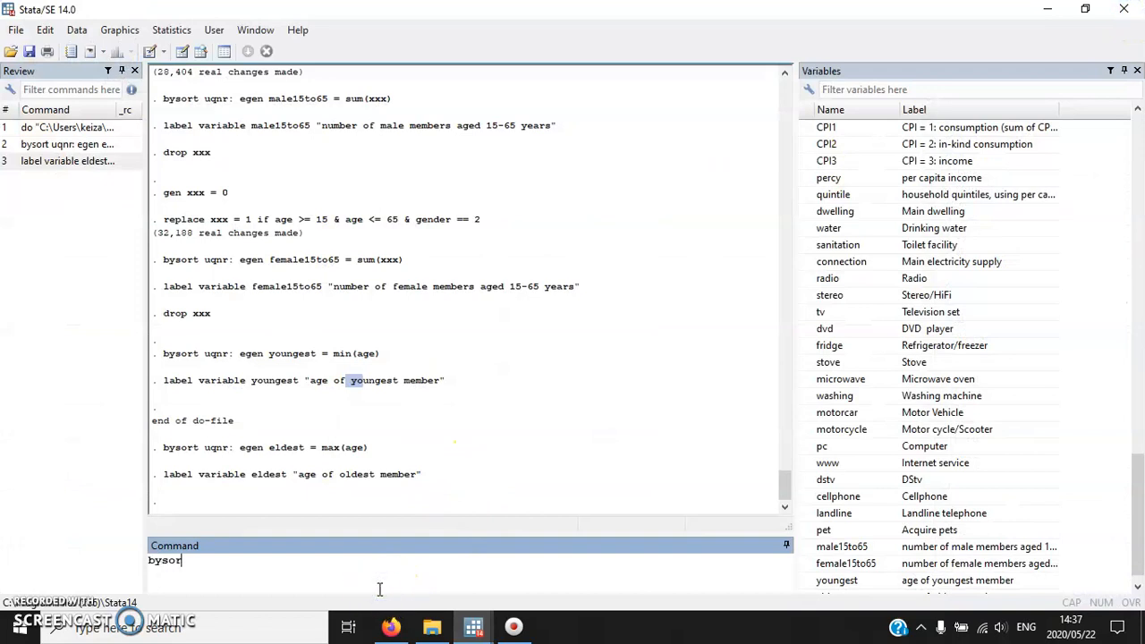
Generate meanage as the mean of age within each uqnr household using egen, and label it "mean age of members".
text(qnr: egen meanage = mean(age)
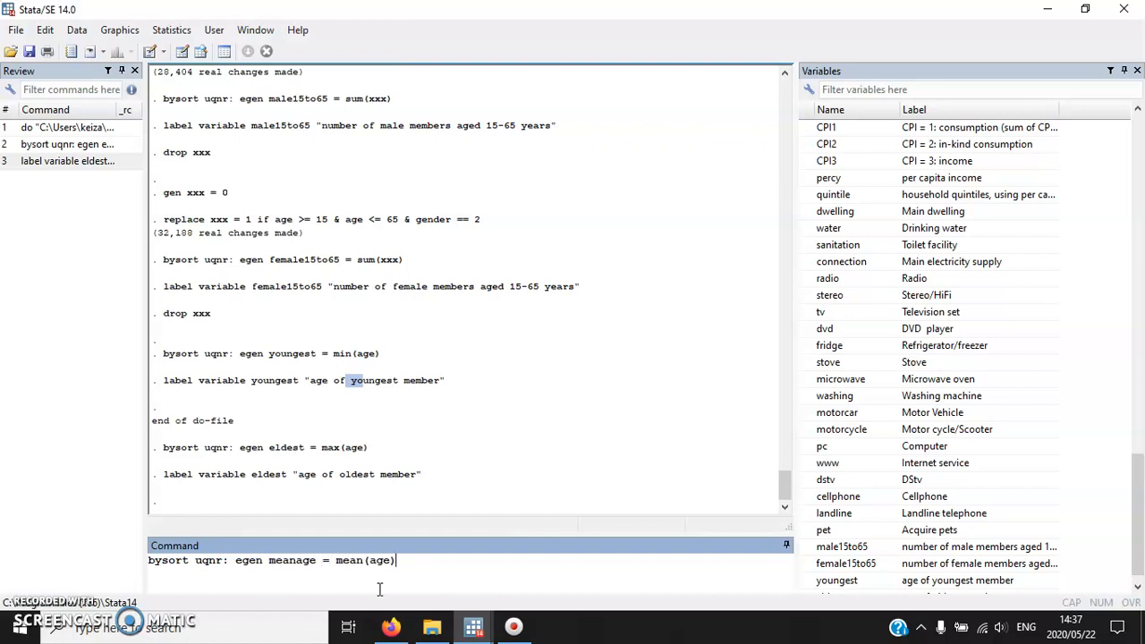
text())
key(Return)
text(label variable )
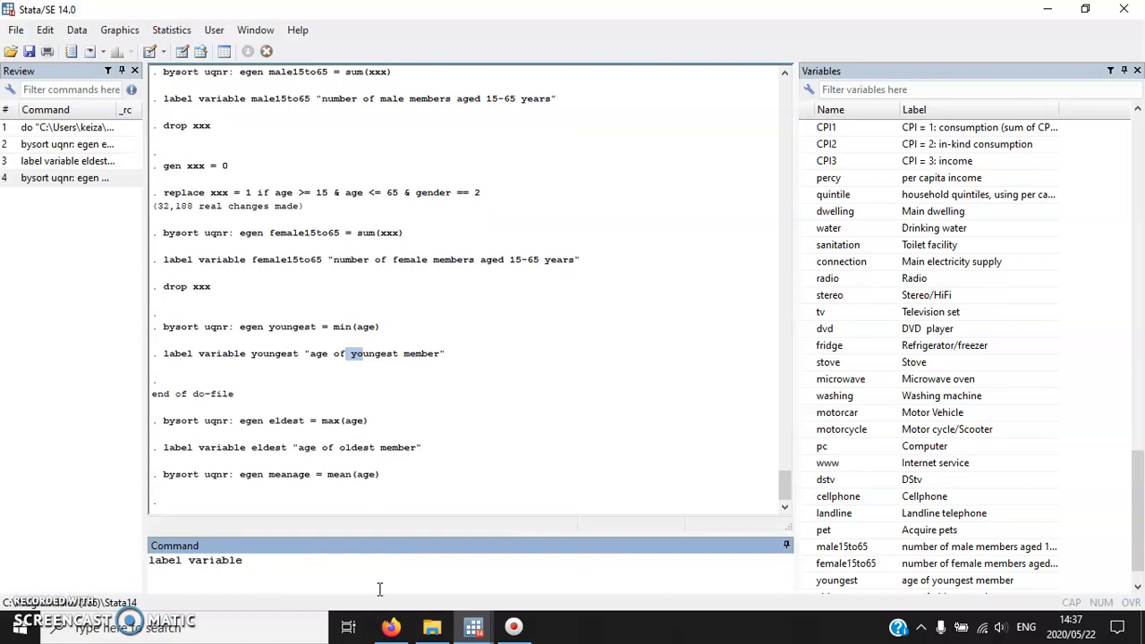
text(meanage "mean age of mnmber)
key(Return)
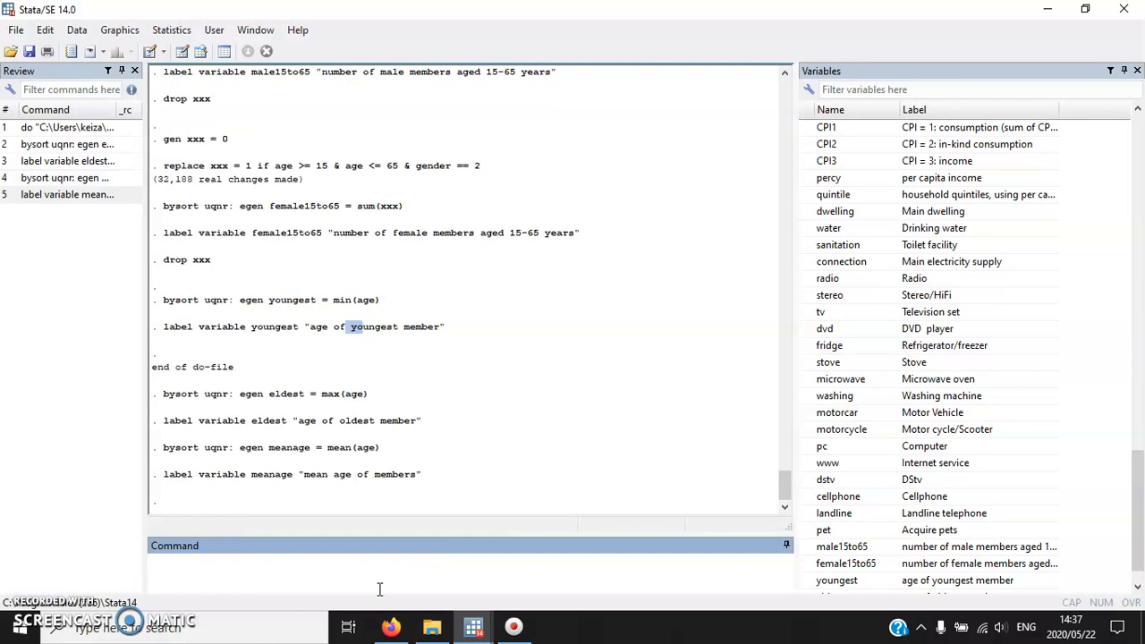
Compare the first household's three ages with their meanage values in the Data Editor.
click(182, 51)
drag(25, 113, 25, 151)
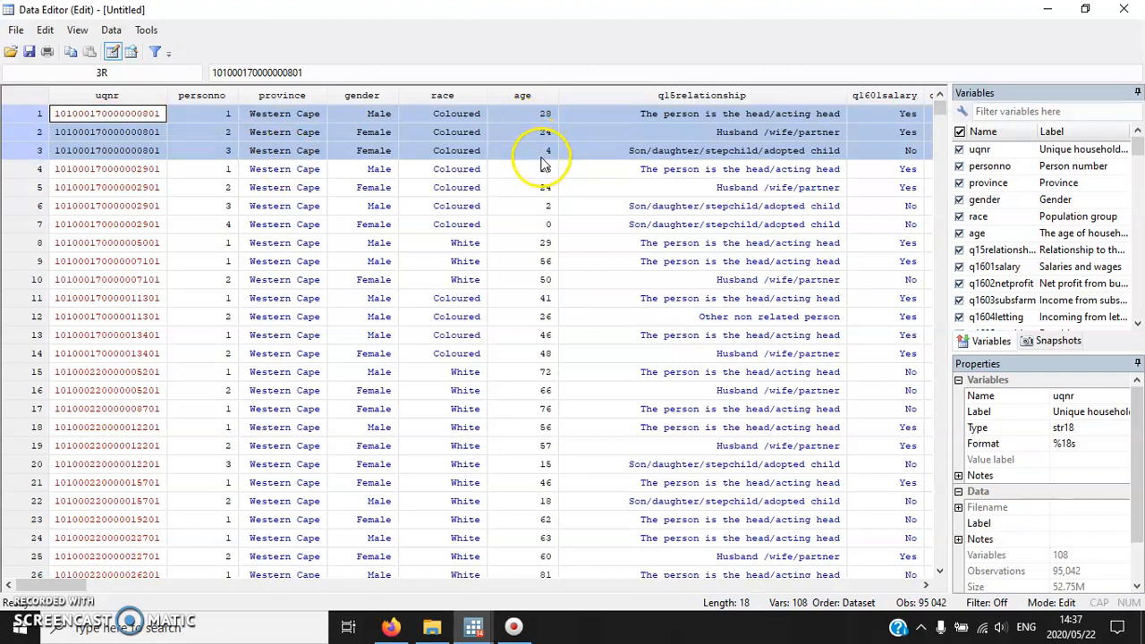
drag(52, 587, 848, 587)
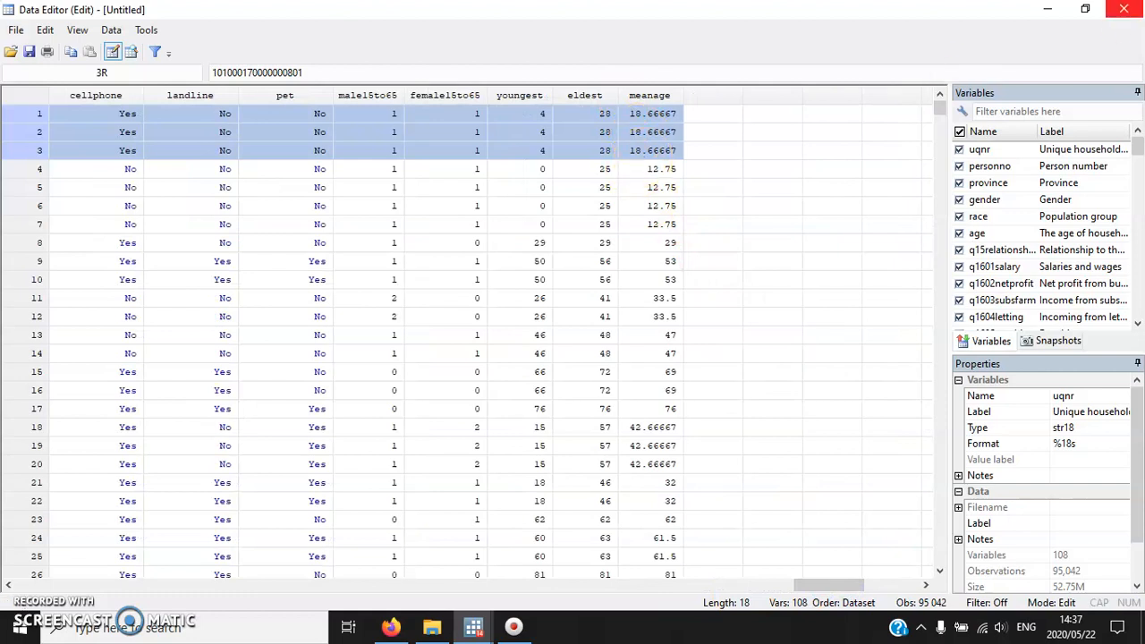
click(1124, 9)
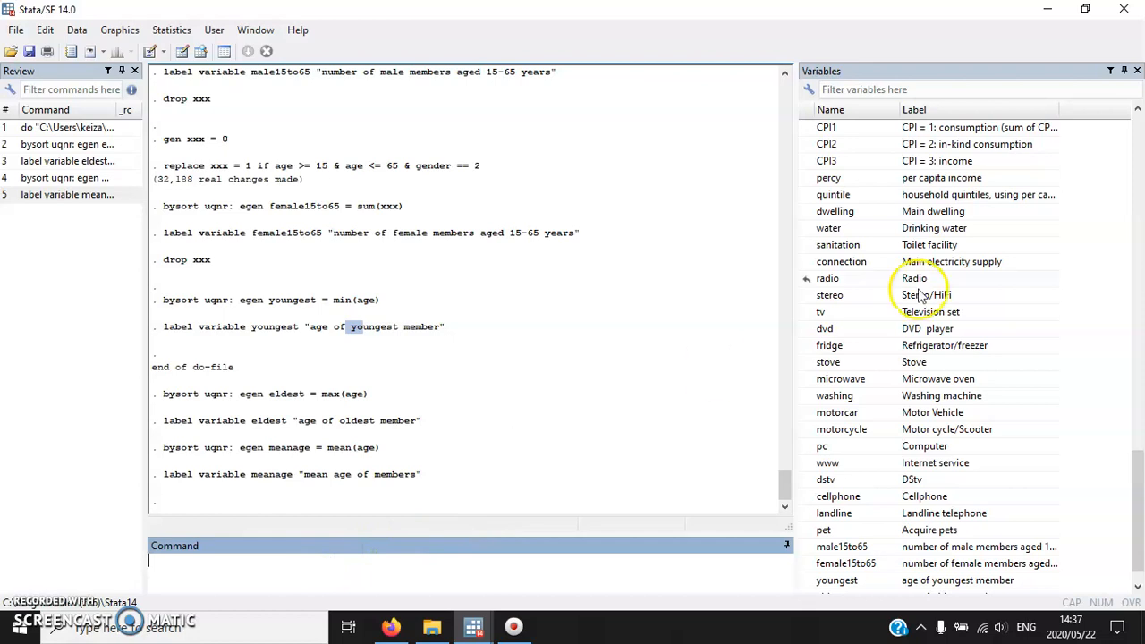
Generate numberempl as the sum of empl by uqnr with egen, and label it "total number of employed members 15-65 years".
drag(1127, 501, 1140, 369)
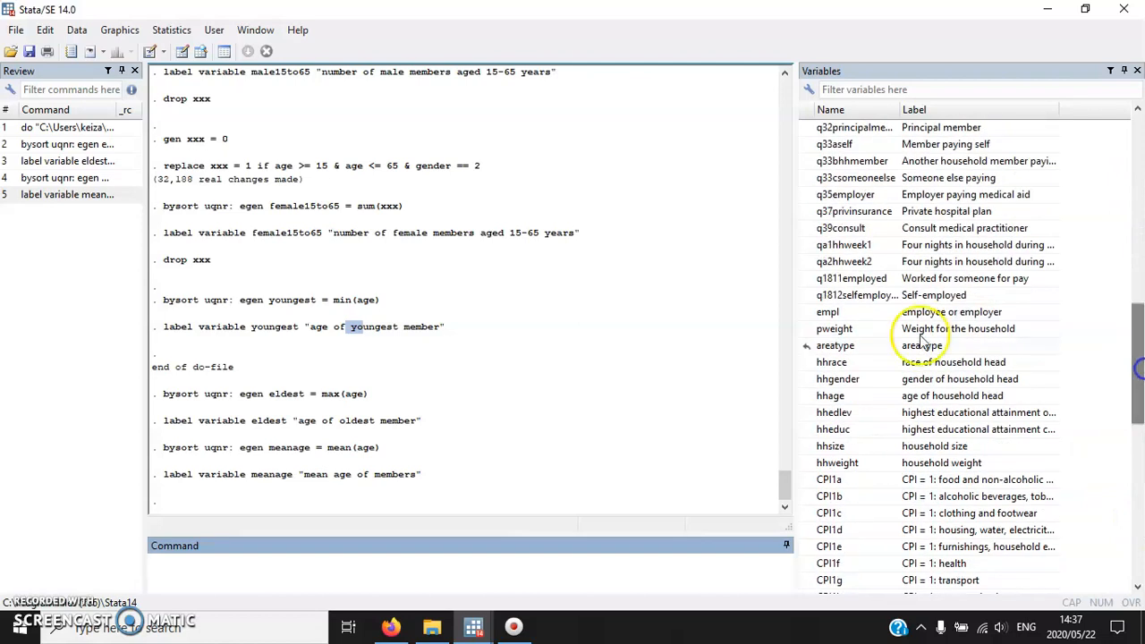
click(225, 559)
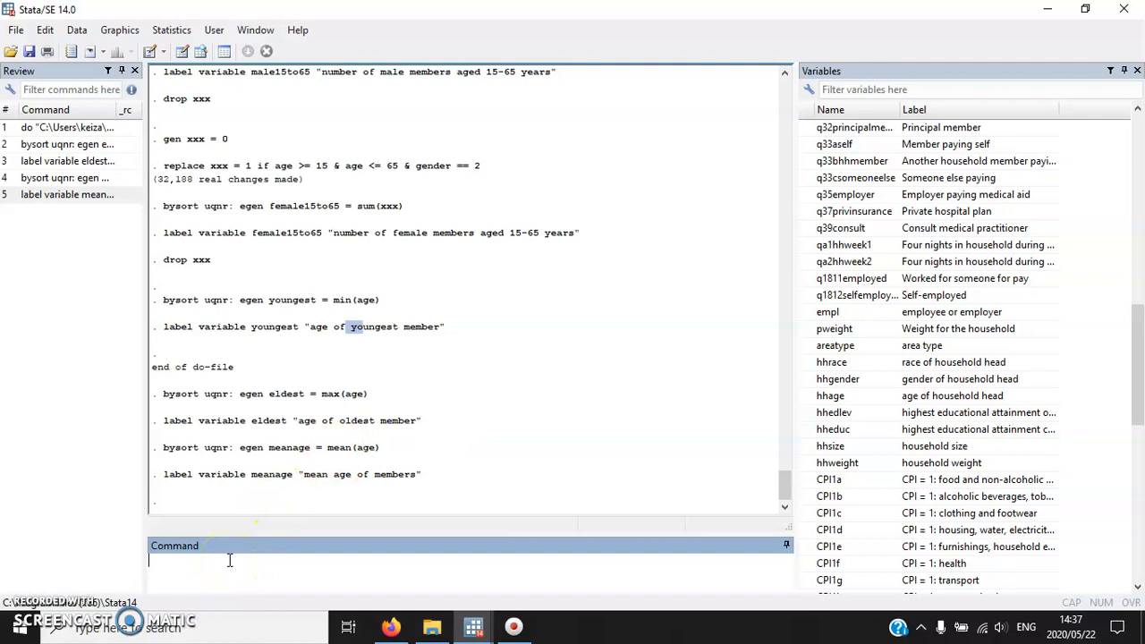
text(bysort uqnr: egen numb)
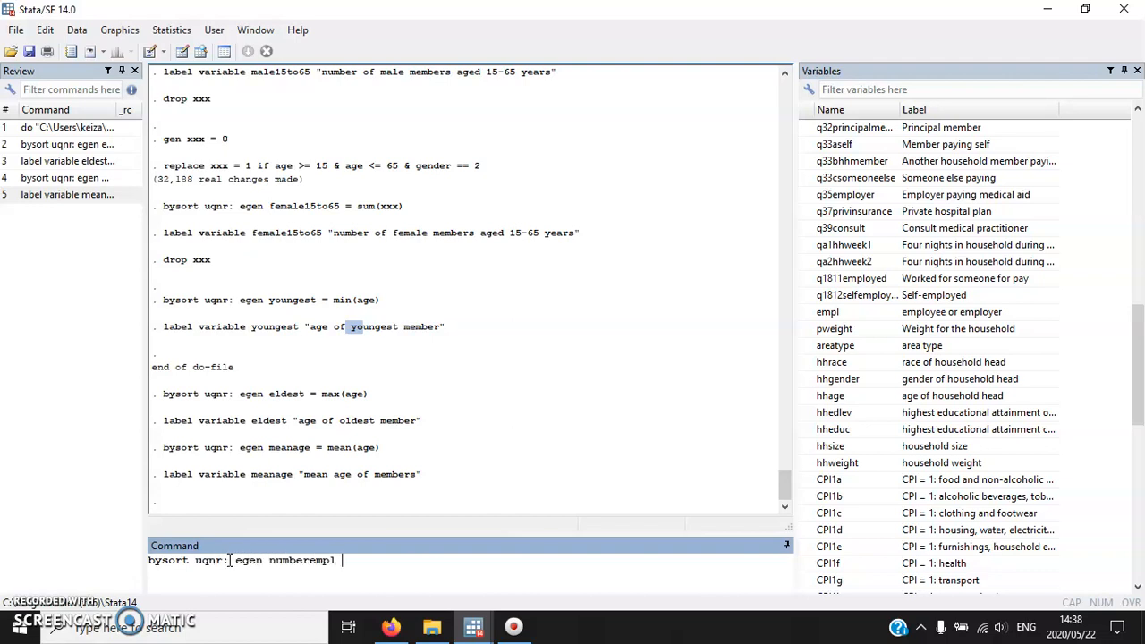
text(erempl = sum(empl))
key(Return)
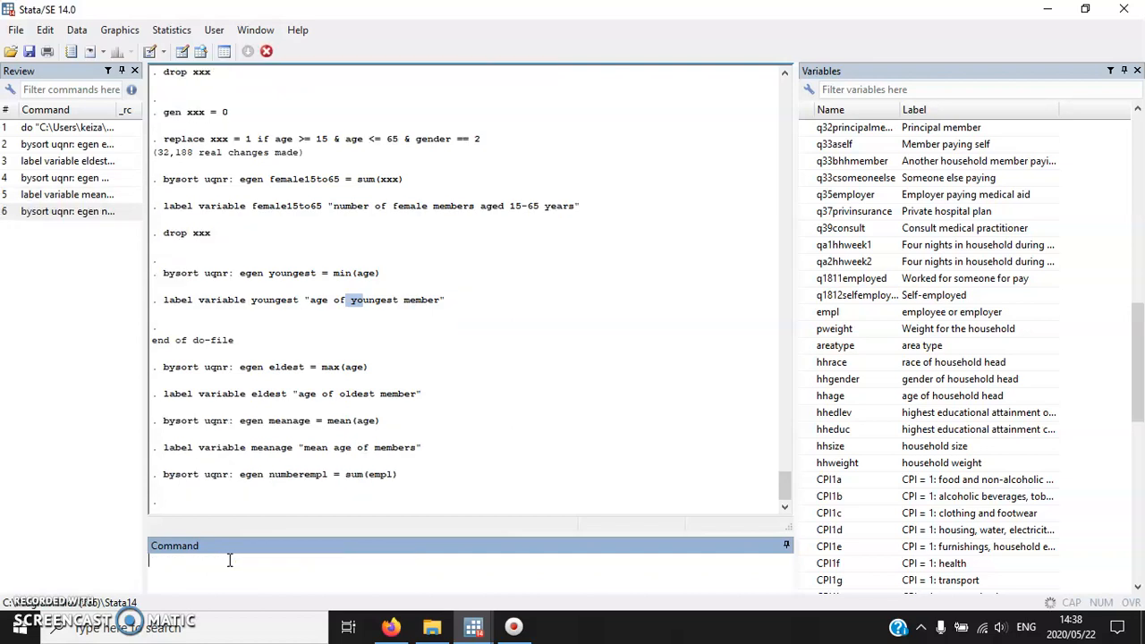
text(label variable number)
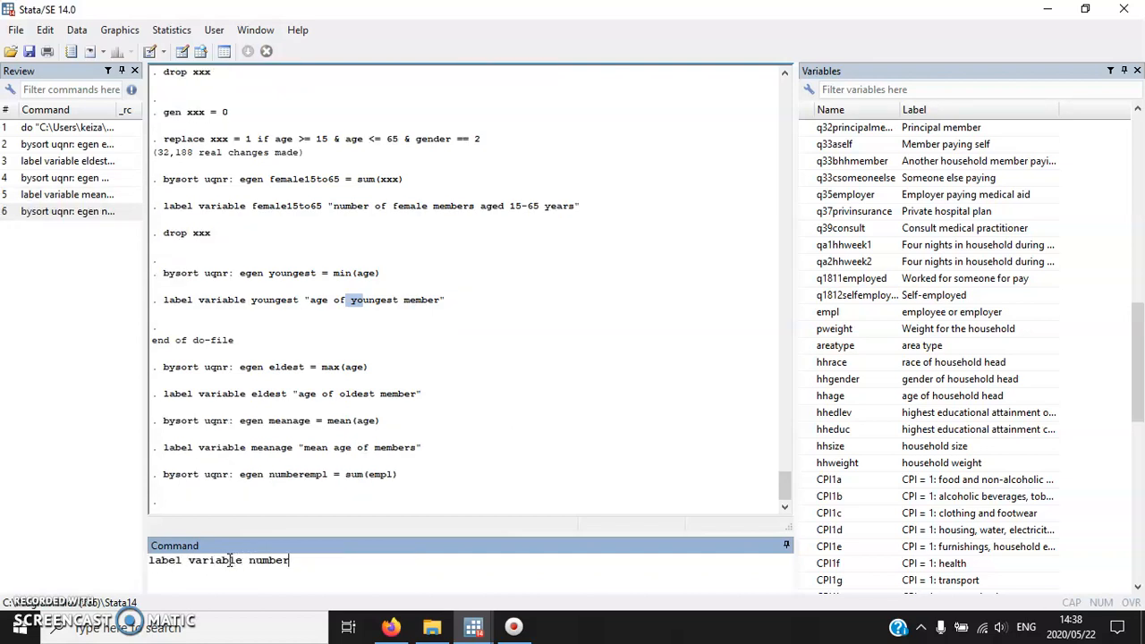
text(empl "total number of employed members 1)
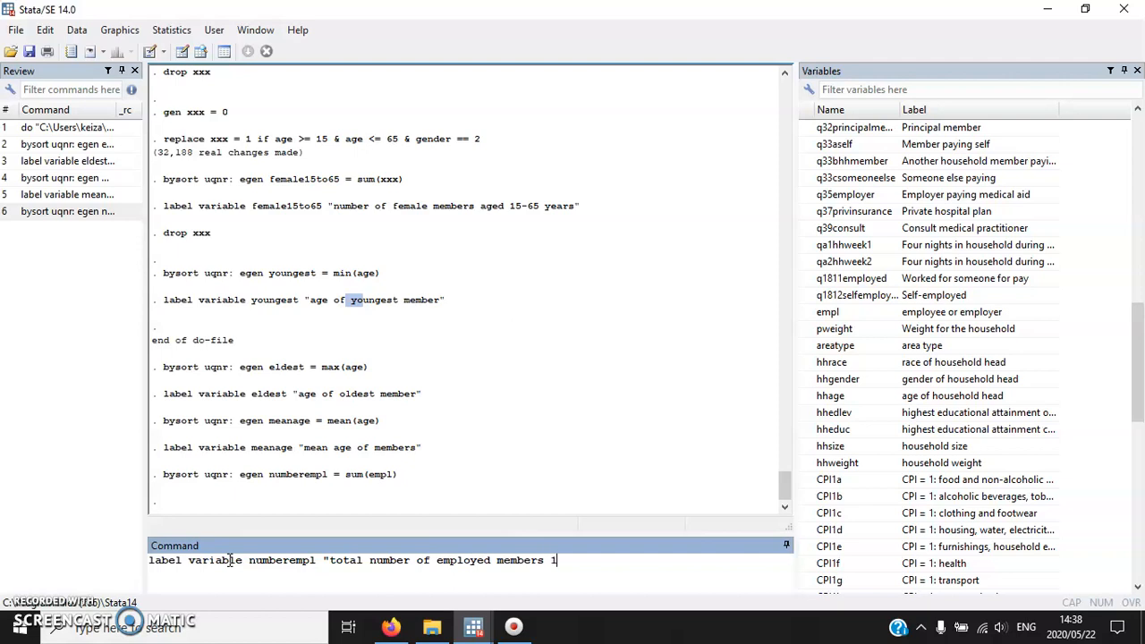
text(5-65 years")
key(Return)
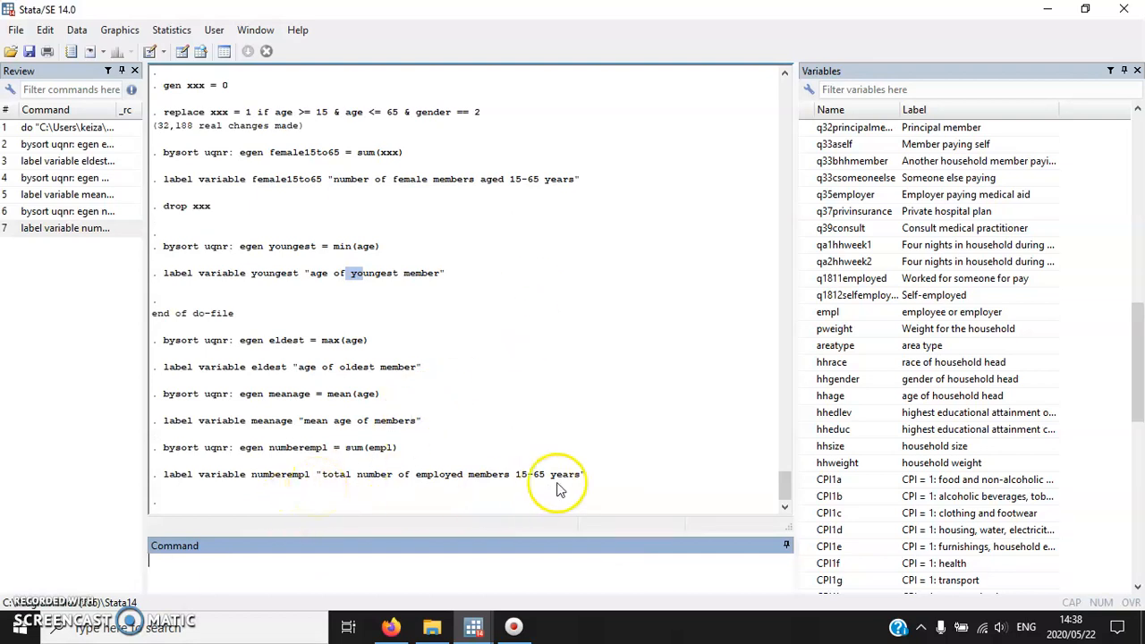
Examine the first household's empl and numberempl values in the Data Editor.
click(180, 52)
drag(36, 114, 39, 150)
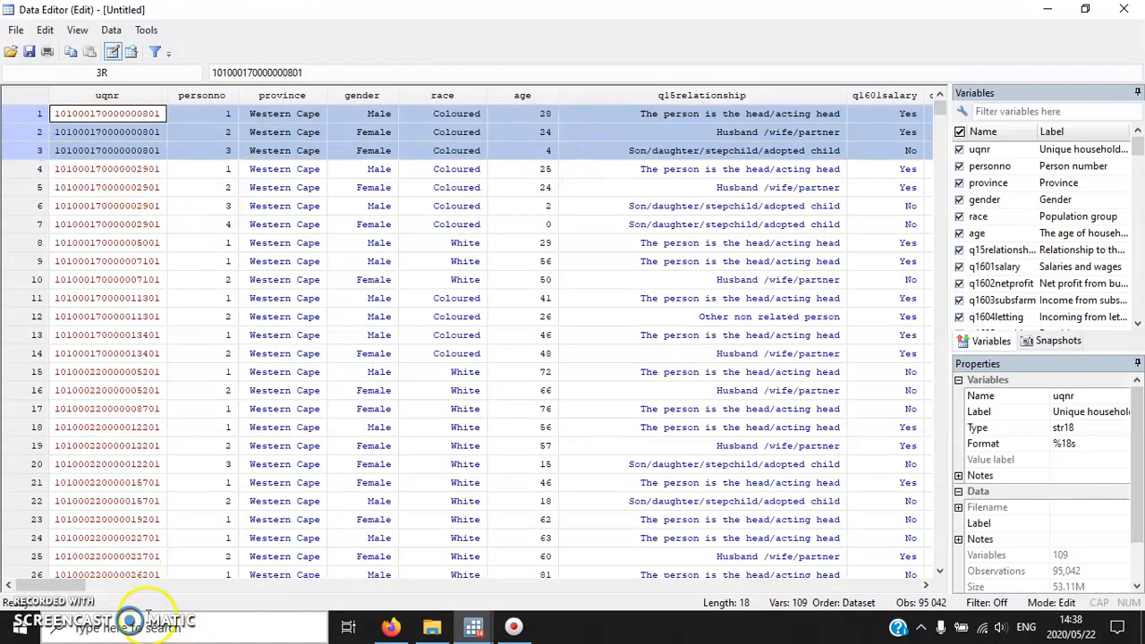
drag(61, 587, 447, 556)
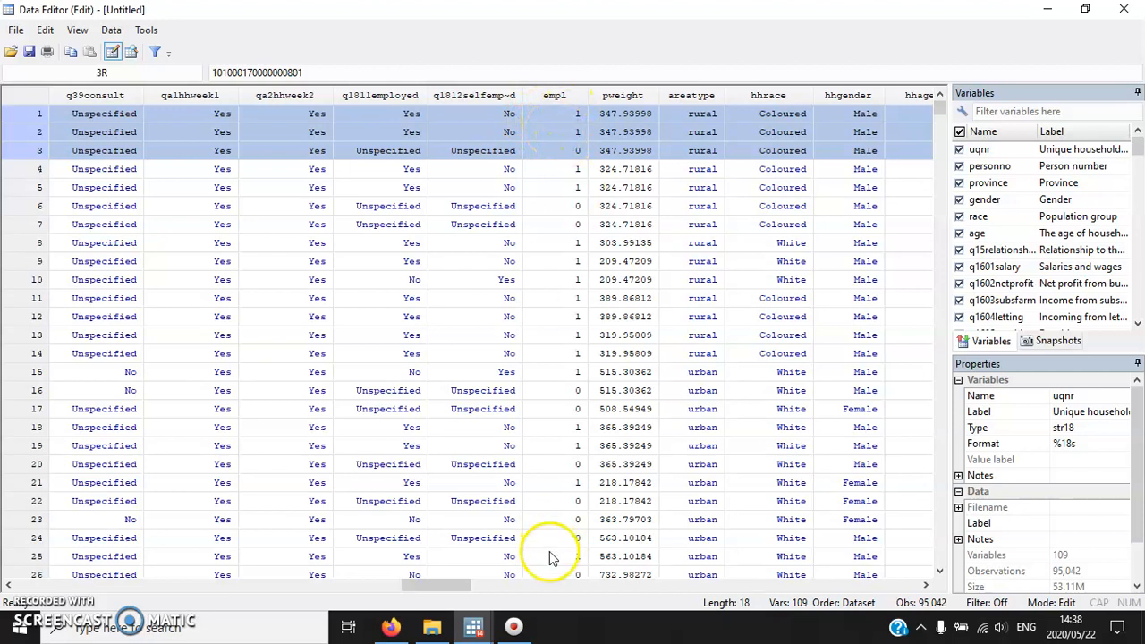
drag(435, 586, 849, 557)
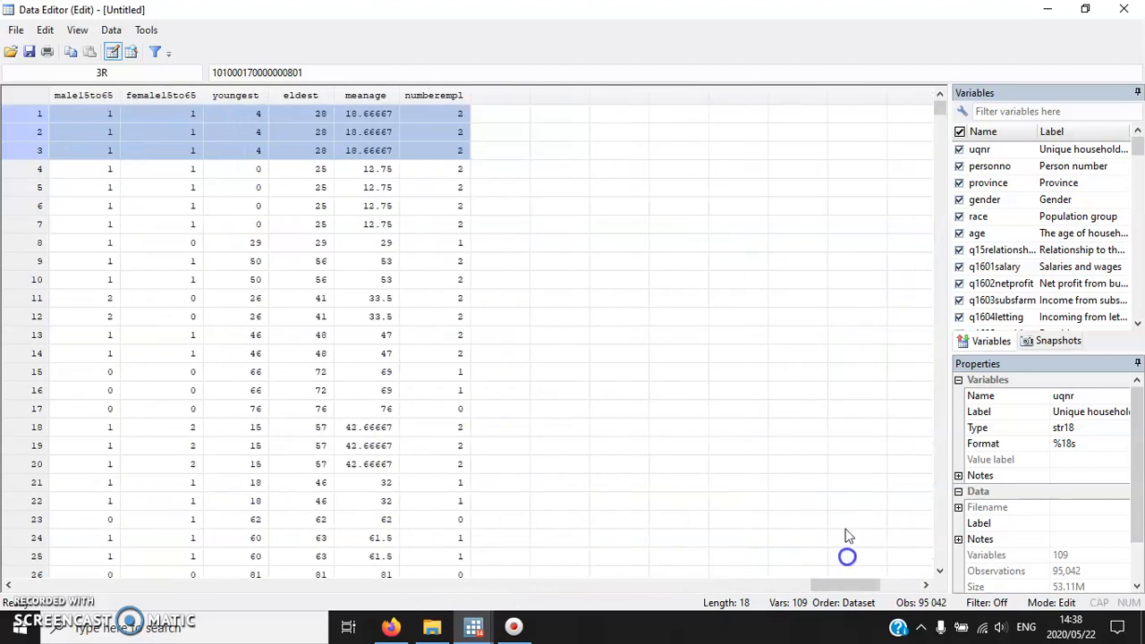
drag(439, 114, 440, 154)
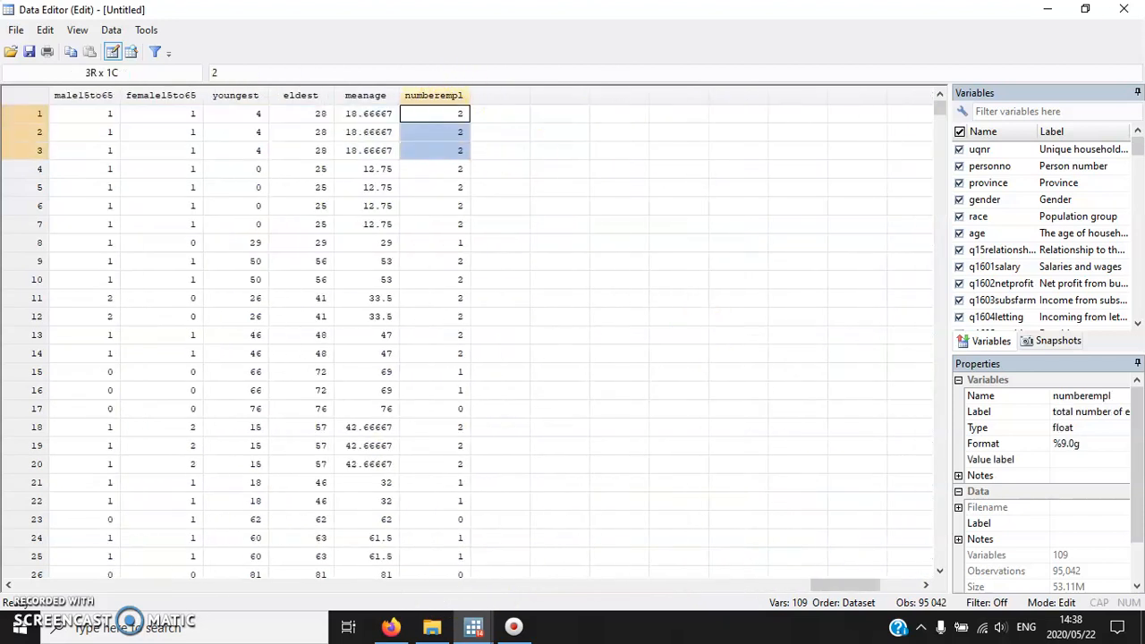
click(1123, 9)
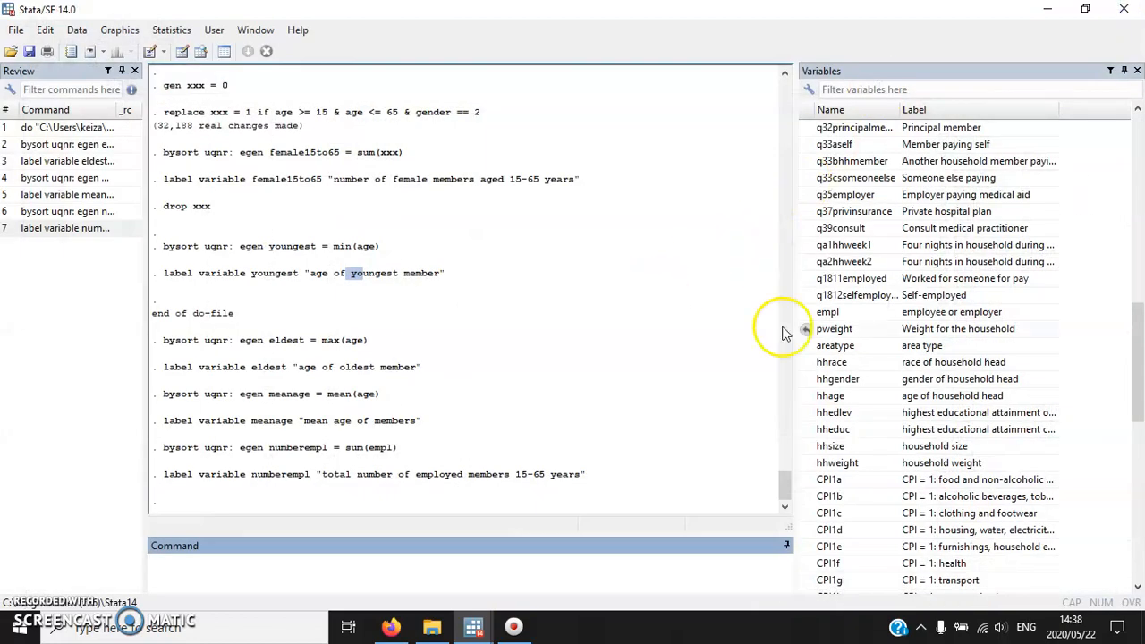
Tabulate gender and generate dummy variables from its categories with the prefix gender.
scroll(915, 447, down, 12)
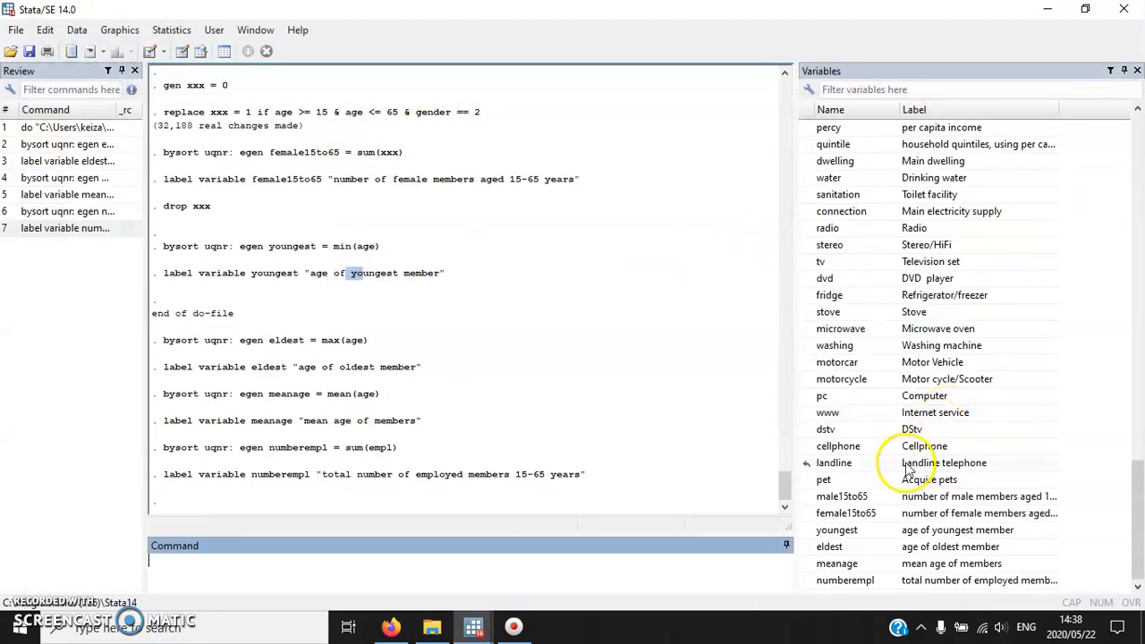
scroll(856, 447, up, 15)
scroll(862, 416, up, 1)
scroll(861, 417, down, 1)
scroll(862, 417, down, 15)
scroll(861, 417, up, 17)
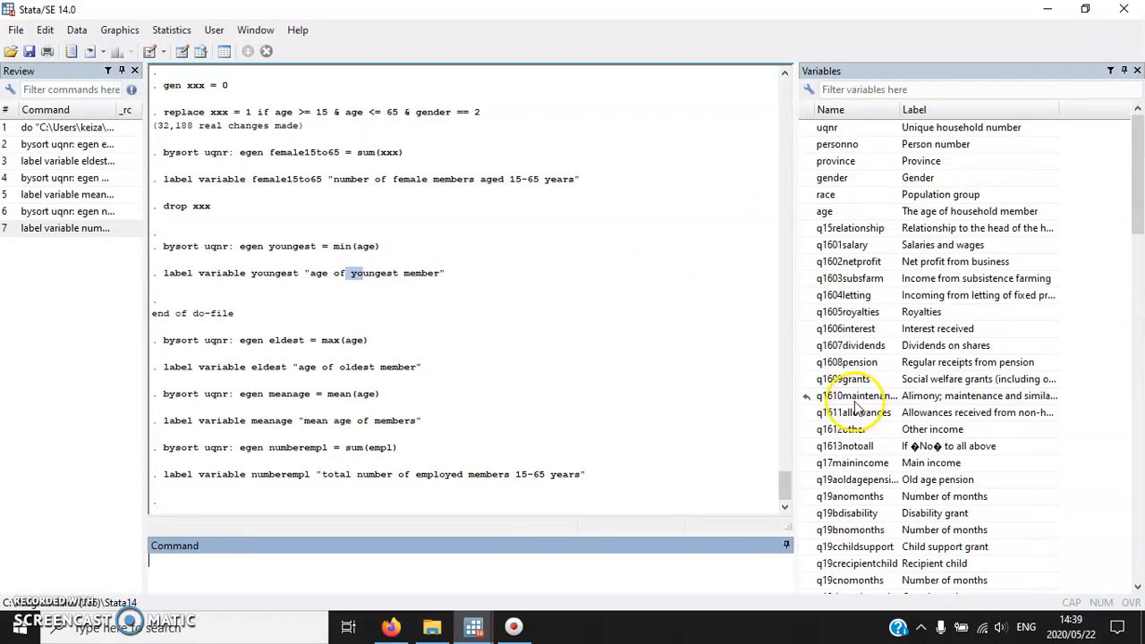
text(tab gen)
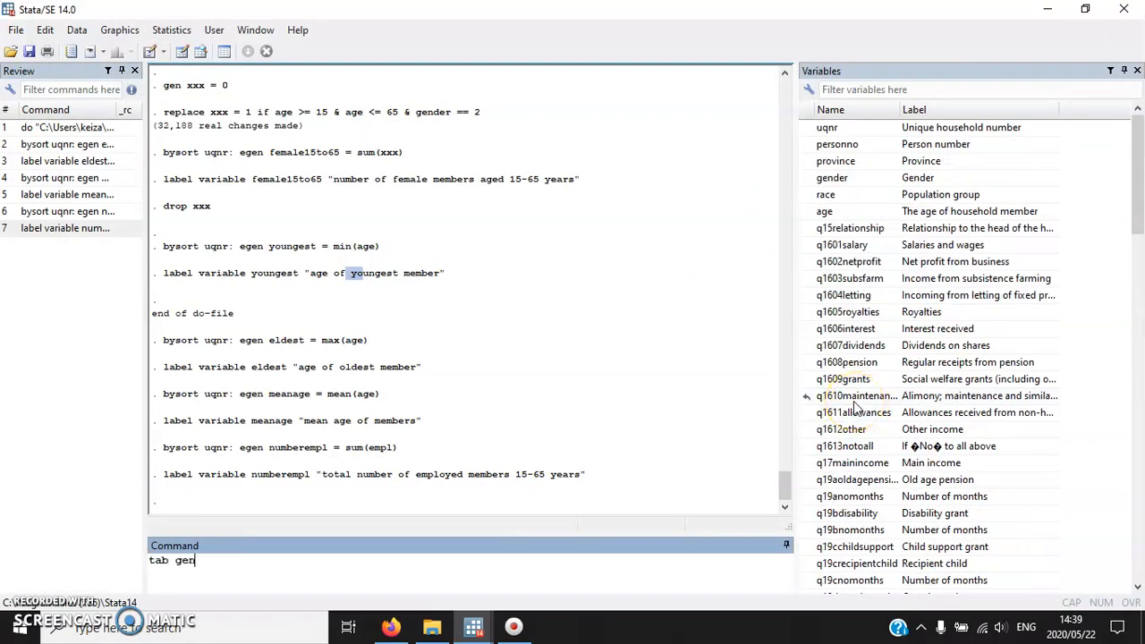
key(BackSpace)
key(BackSpace)
key(BackSpace)
key(BackSpace)
text(ab gender, gen(gender))
key(Return)
Rename the dummy variable gender1 to male.
scroll(1106, 353, down, 1)
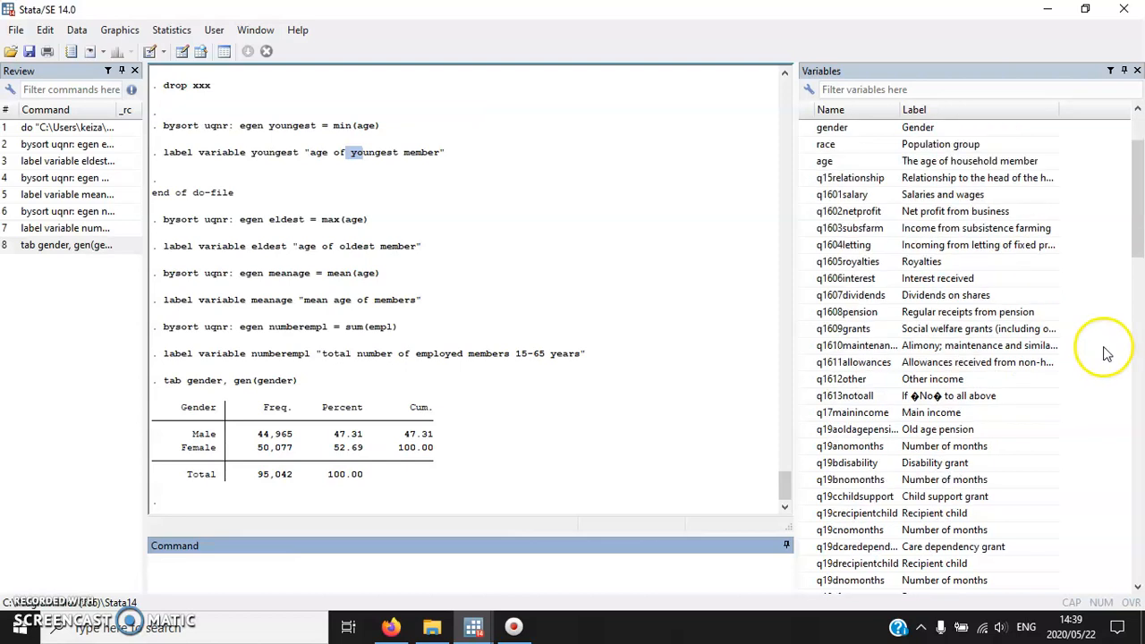
scroll(1106, 354, down, 20)
text(rnem)
text(name)
click(834, 566)
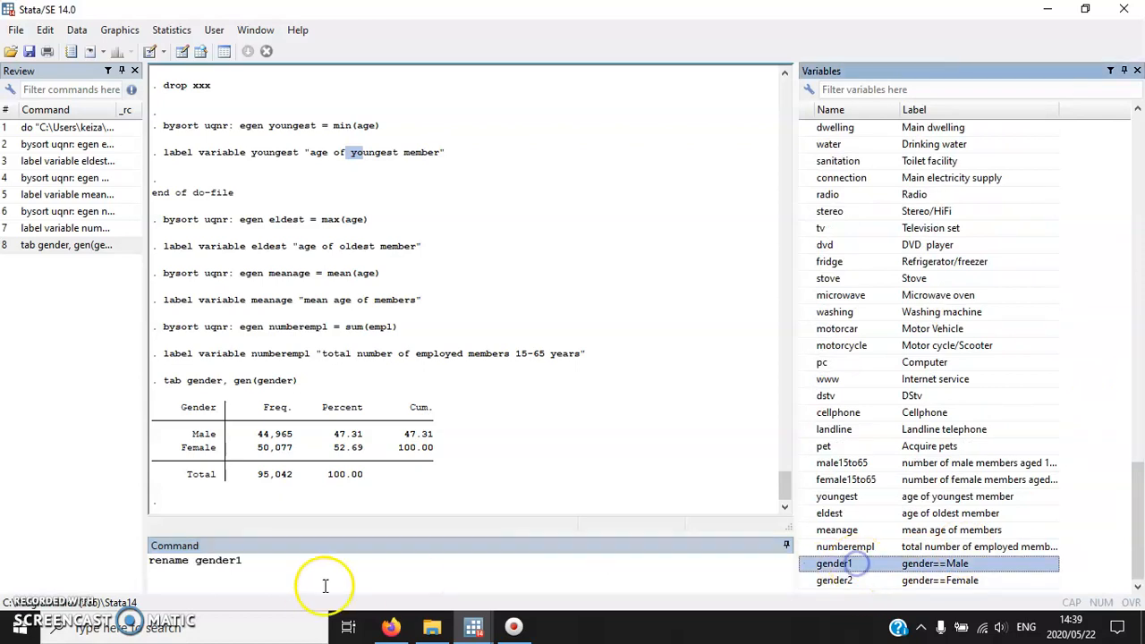
text(male)
key(Return)
Rename the dummy variable gender2 to female.
text(rename)
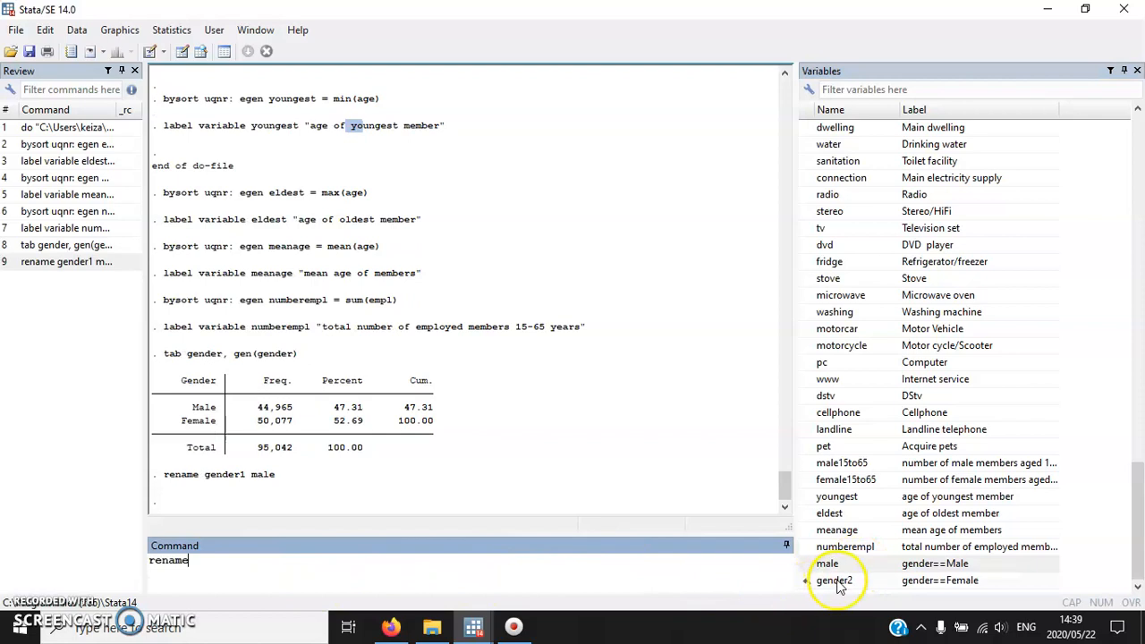
click(834, 580)
click(355, 569)
text(female)
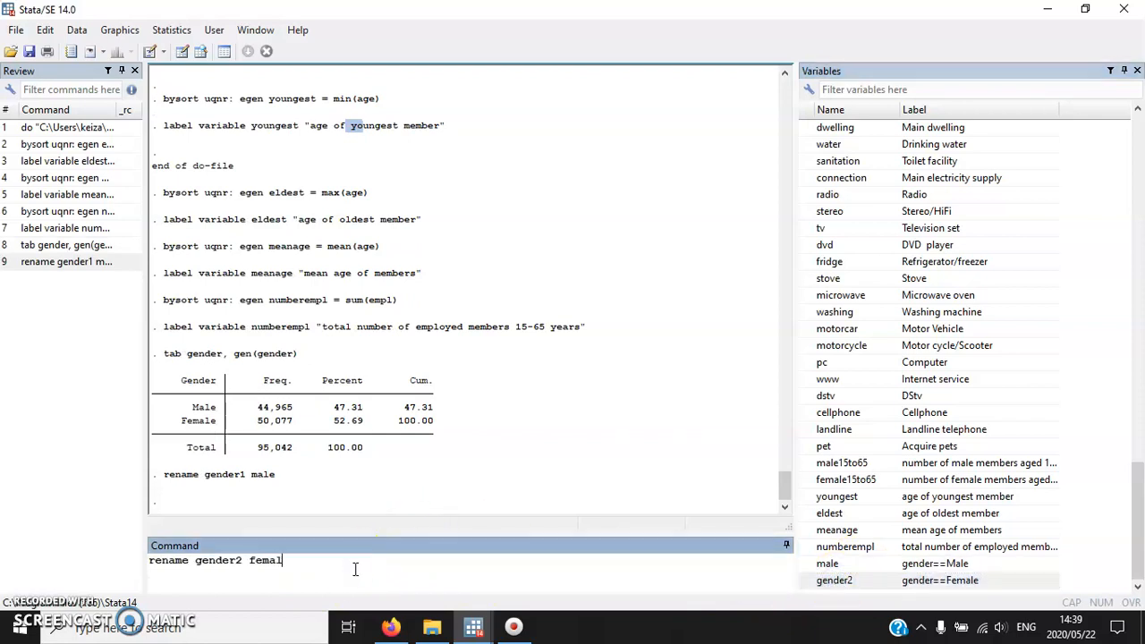
key(Return)
Tabulate the male dummy variable to check its frequencies.
text(dro)
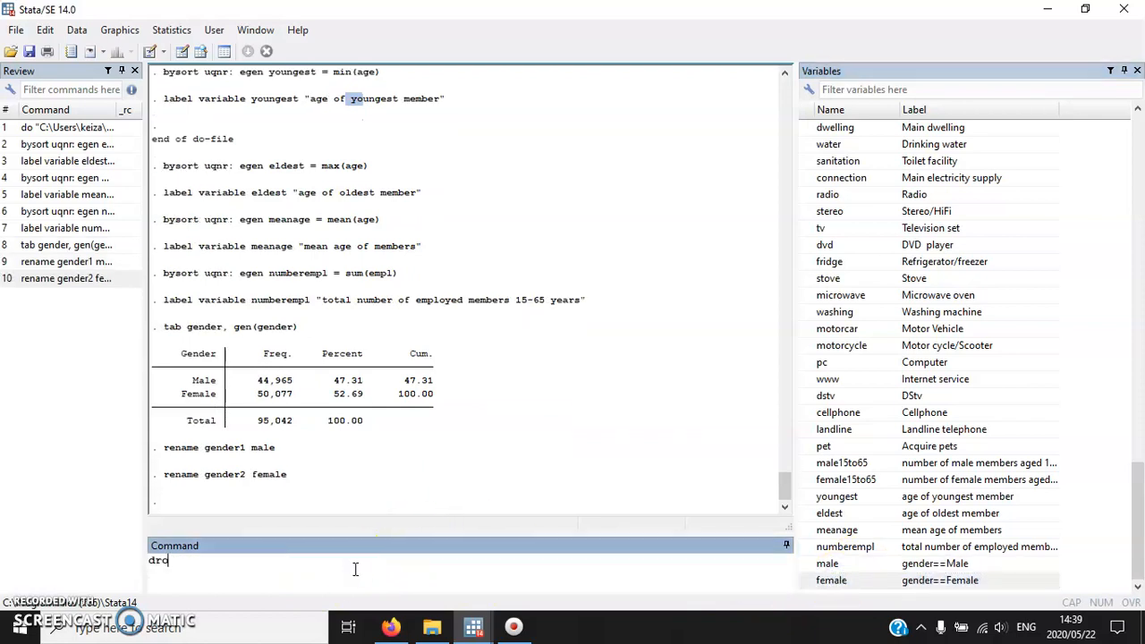
text(tab male)
key(Return)
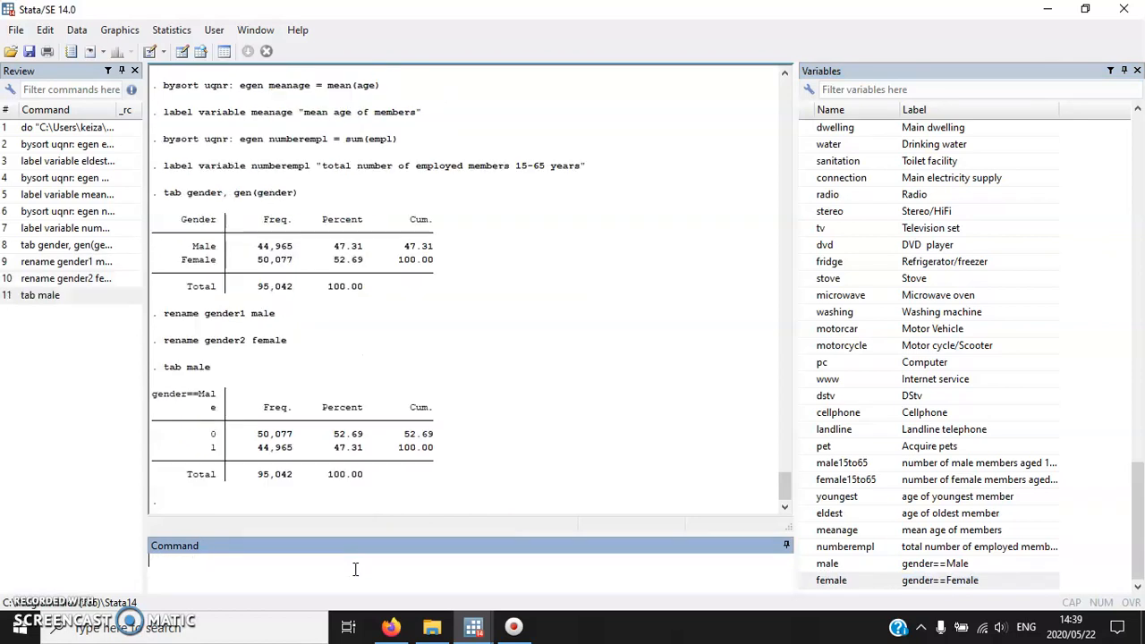
Tabulate the female dummy variable to check its frequencies against the male tabulation.
click(297, 446)
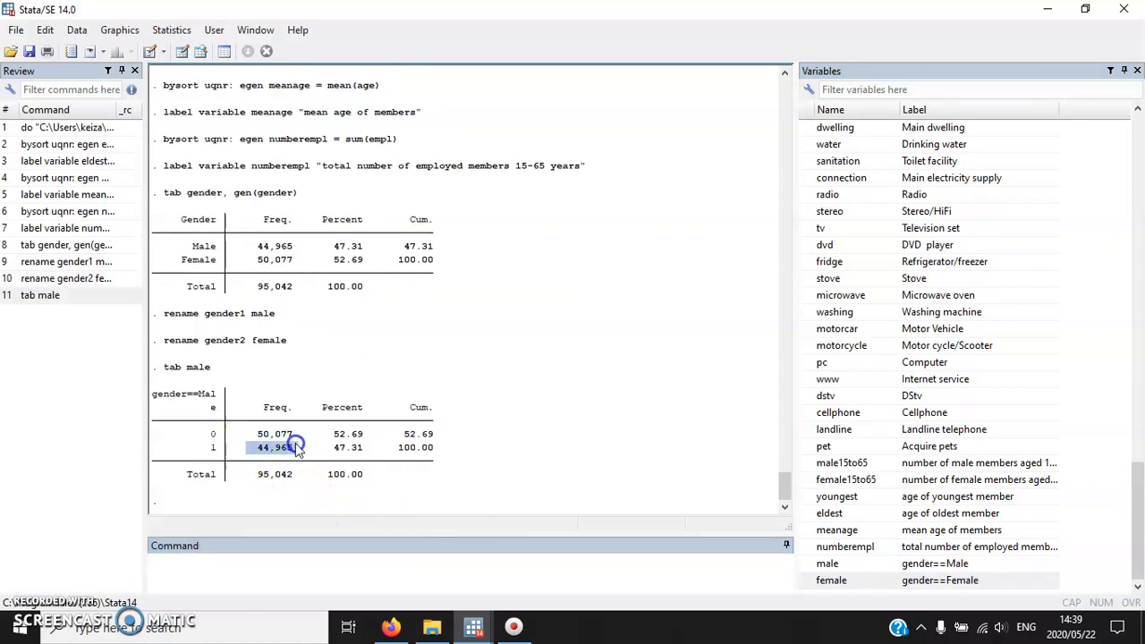
click(270, 577)
text(tab )
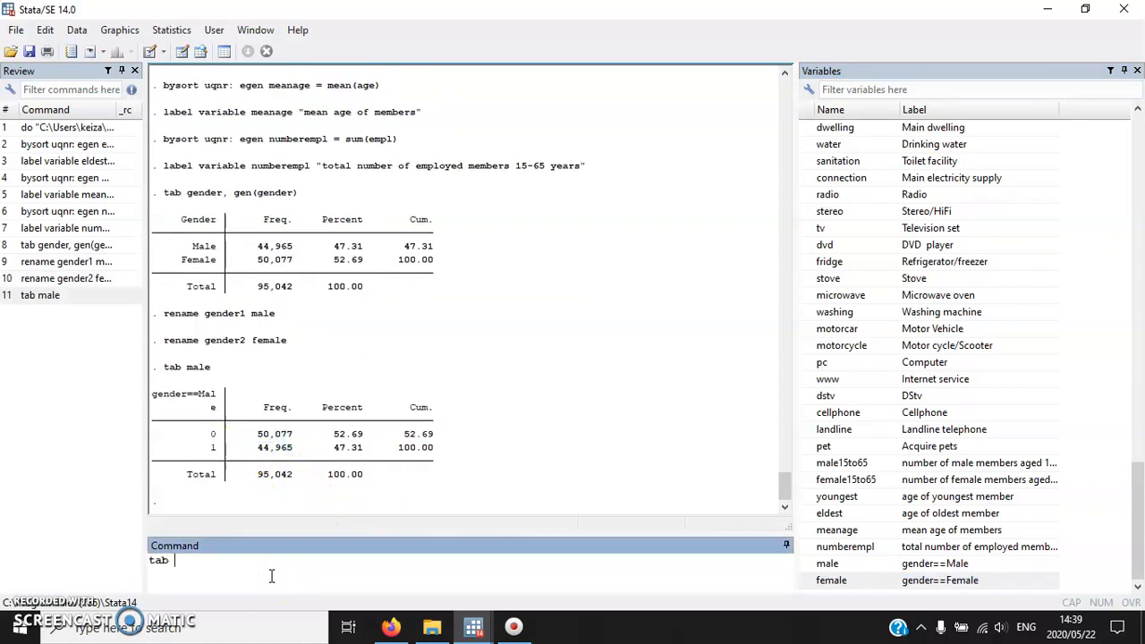
text(female)
key(Return)
drag(208, 447, 300, 452)
Drop the male and female dummy variables derived from the gender tabulation.
click(276, 571)
text(drop)
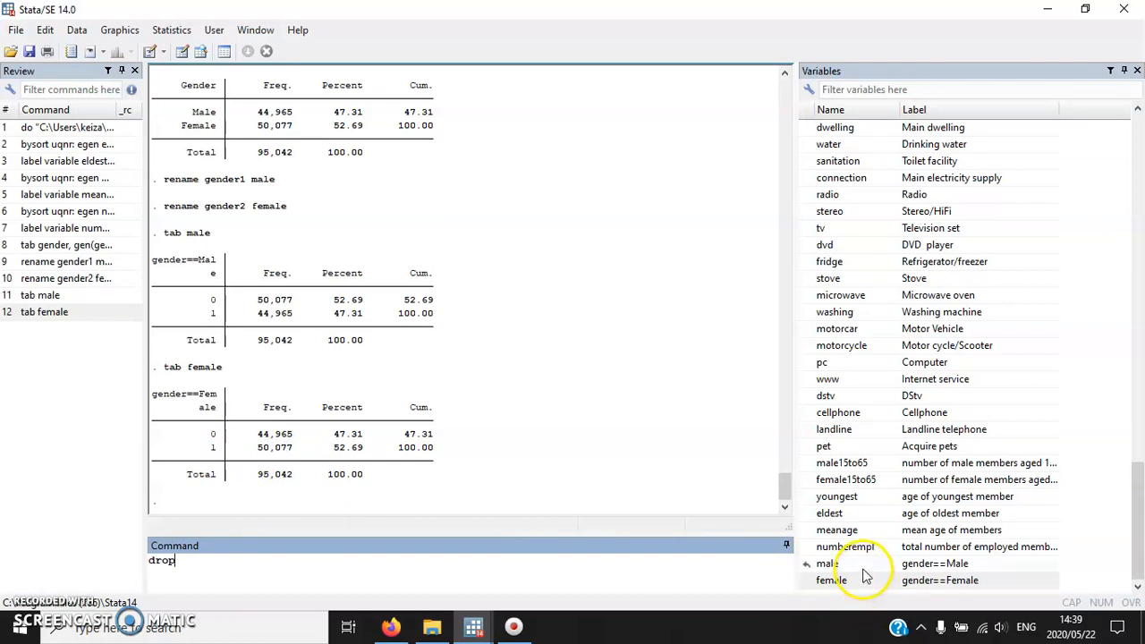
click(832, 563)
click(845, 581)
key(Return)
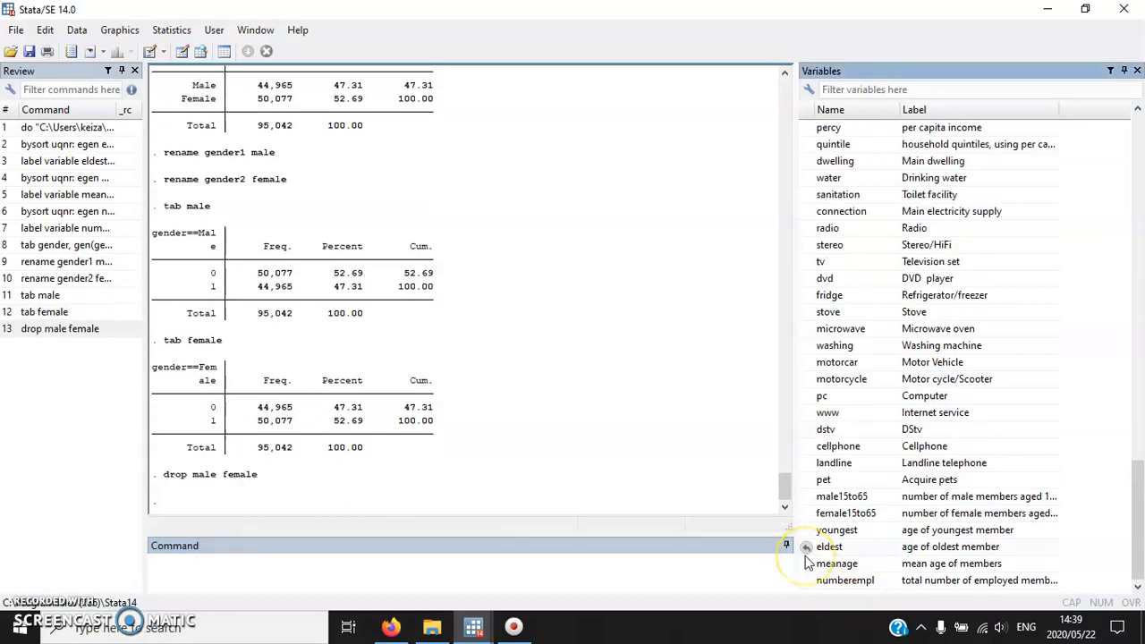
Generate a male variable equal to 0 and replace it with 1 if gender == 1.
click(290, 576)
text(ge)
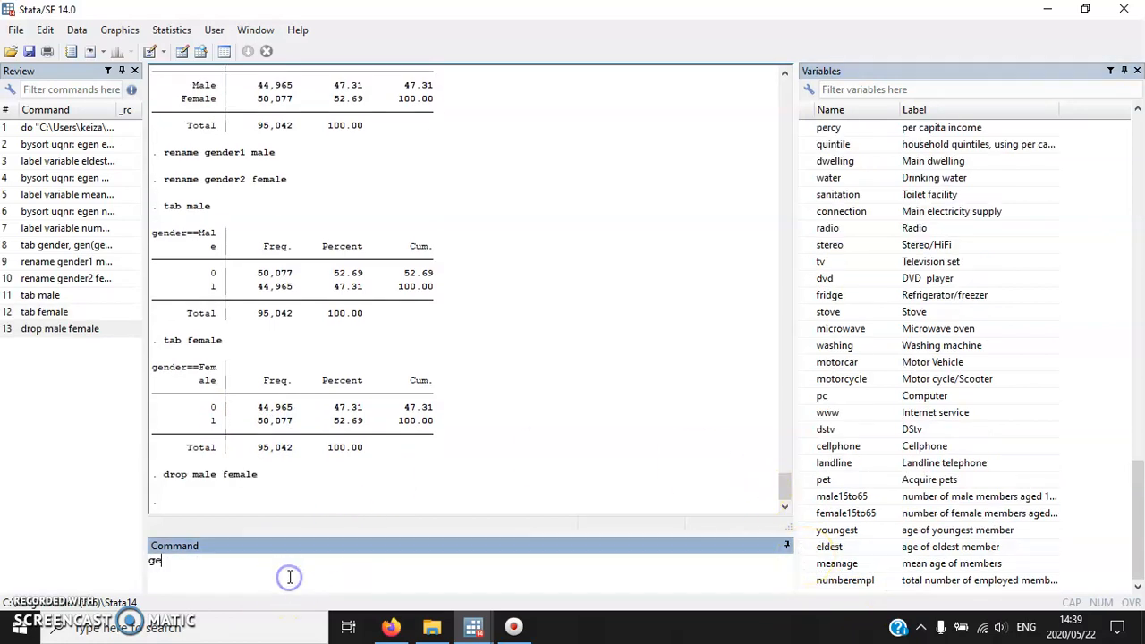
text(n male = 0)
key(Return)
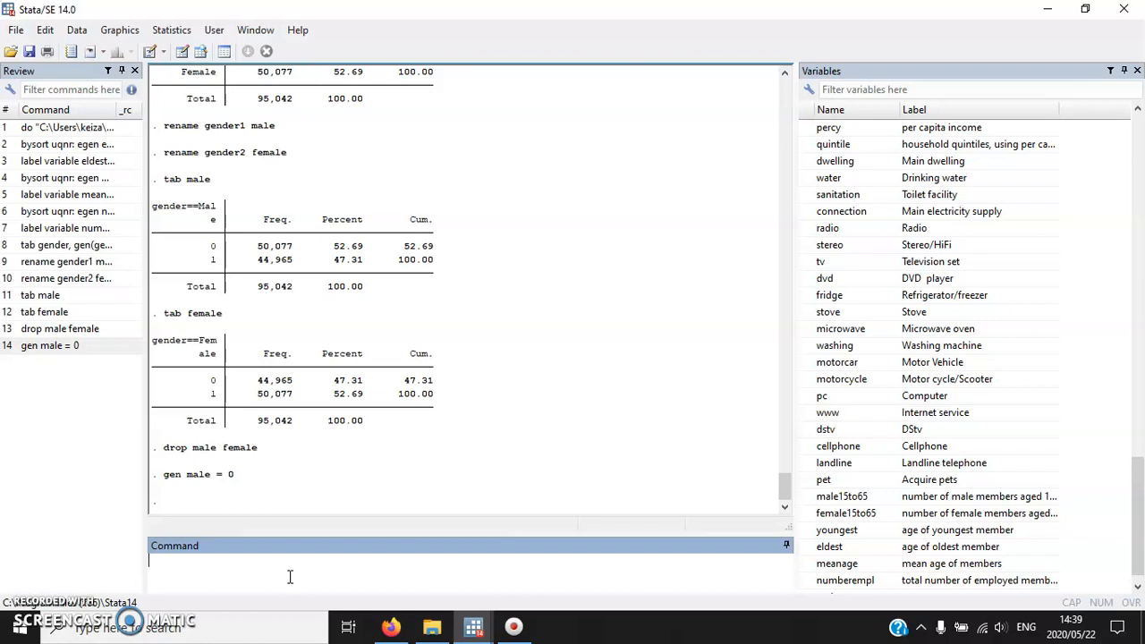
text(replace male = 1 if gender == 1)
key(Return)
Generate a female variable equal to 0 and replace it with 1 if gender == 2.
text(ge)
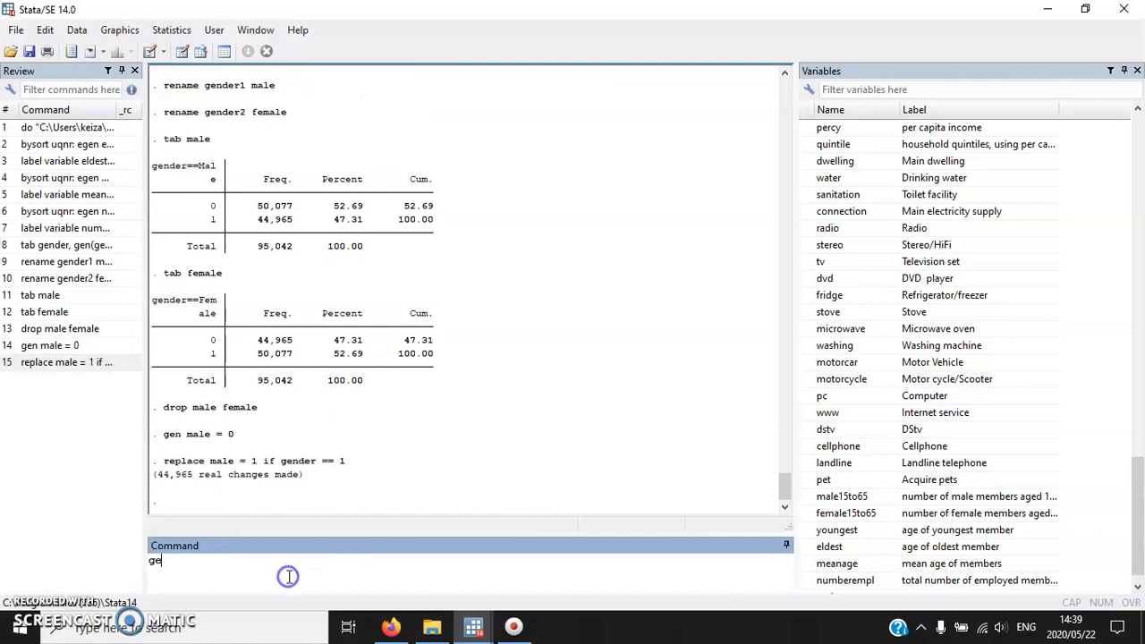
text(n female = 0)
key(Return)
text(replace f)
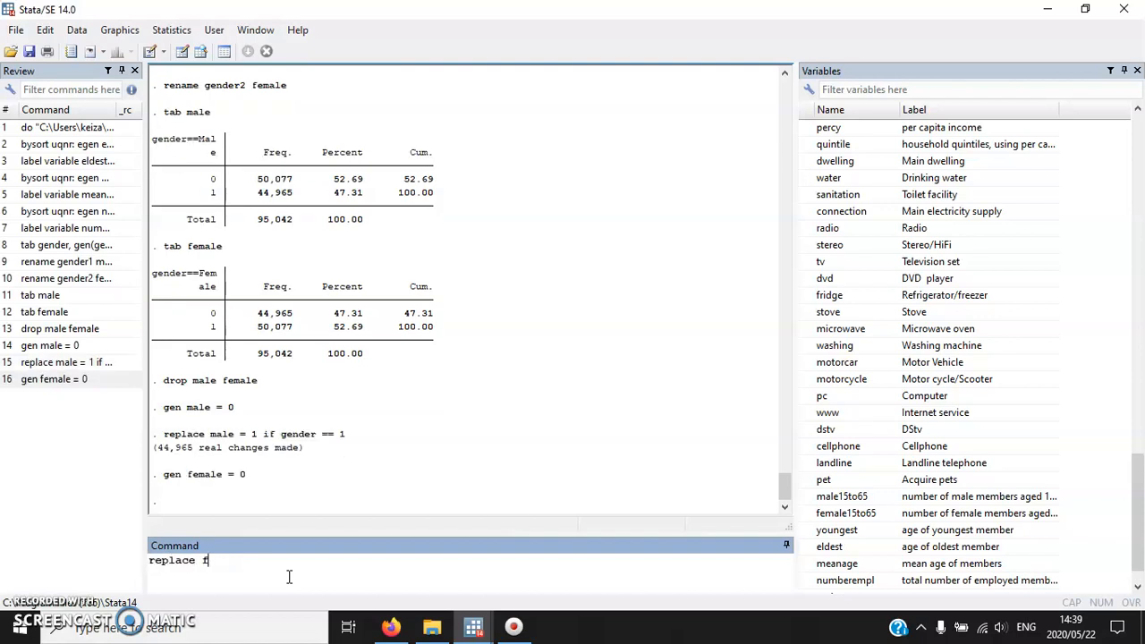
text(emale = 1 if gende)
key(BackSpace)
key(BackSpace)
key(BackSpace)
text(nder == 2)
key(Return)
Tabulate the male and female variables built with generate and replace, and check the frequencies of category 1.
text(tab male)
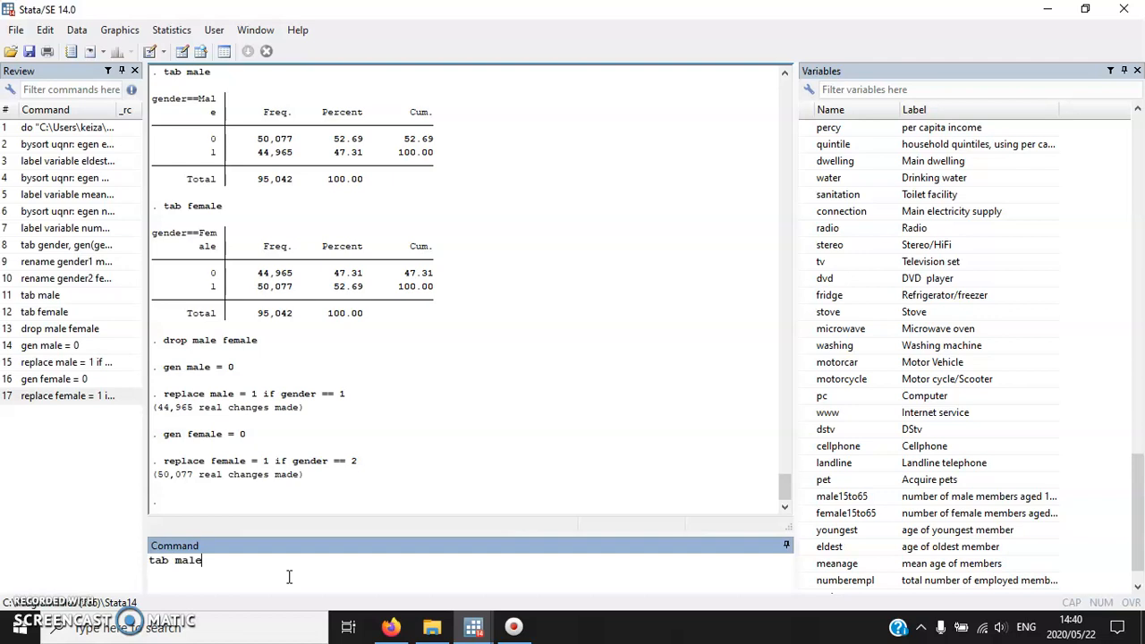
key(Return)
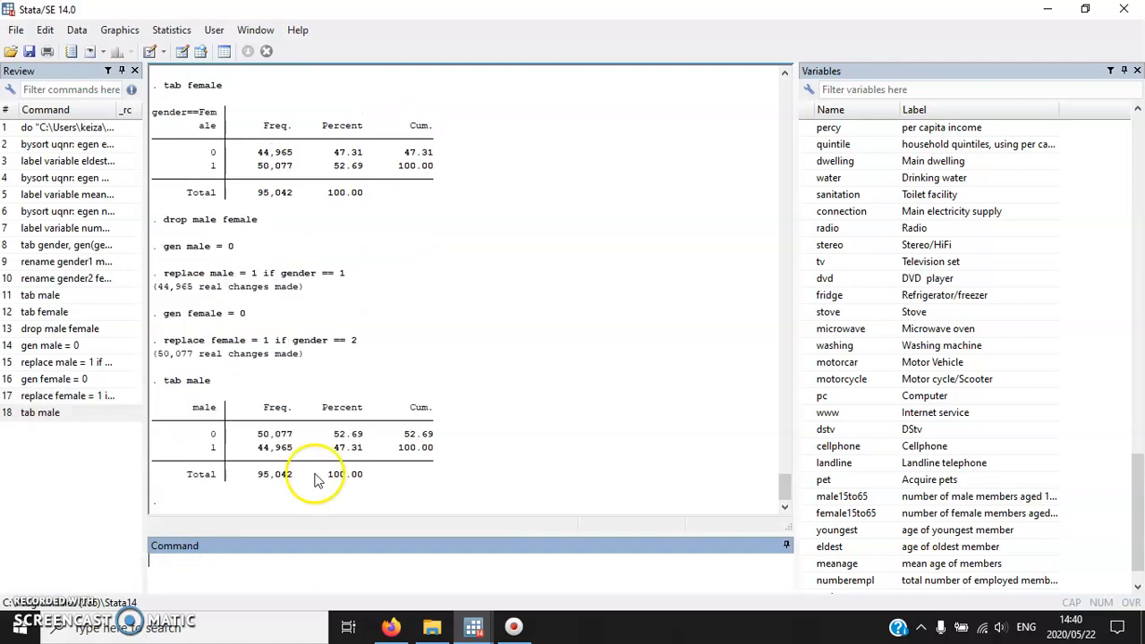
drag(293, 447, 256, 447)
click(230, 575)
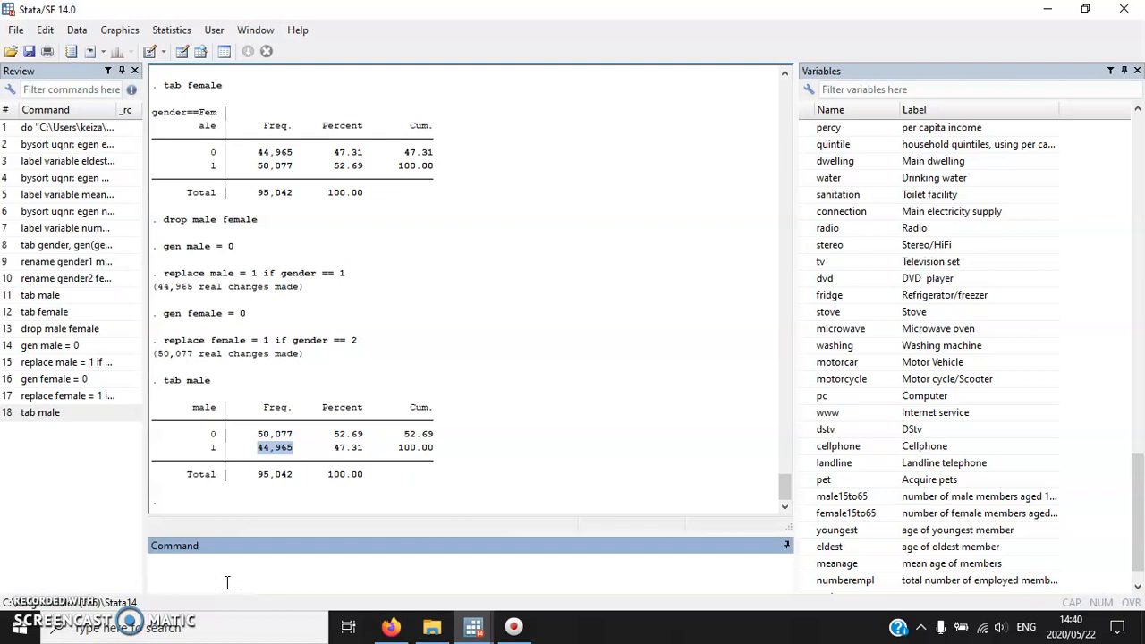
text(tab female)
key(Return)
drag(211, 447, 307, 448)
click(307, 447)
Drop the male and female variables built with generate and replace.
scroll(1028, 524, down, 1)
text(drop)
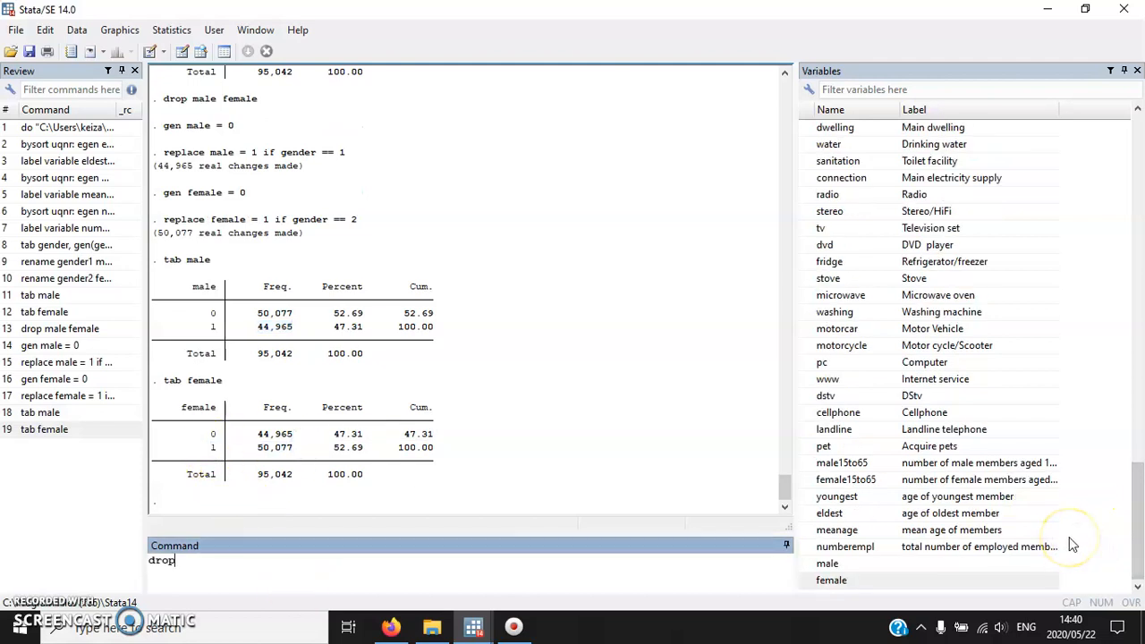
click(881, 565)
click(850, 582)
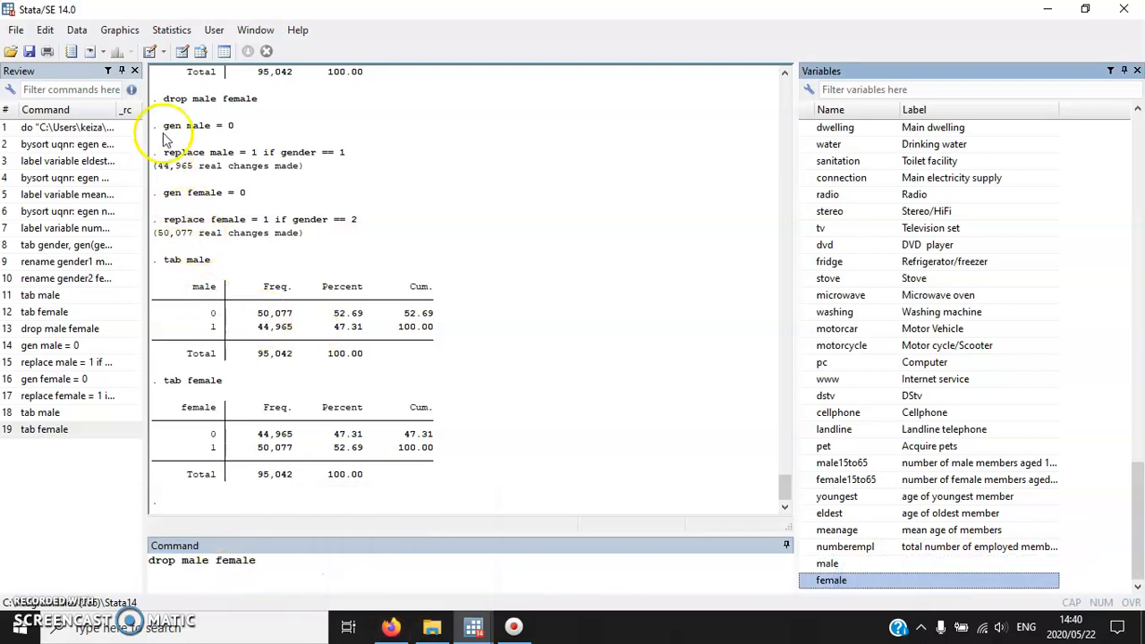
drag(161, 125, 383, 156)
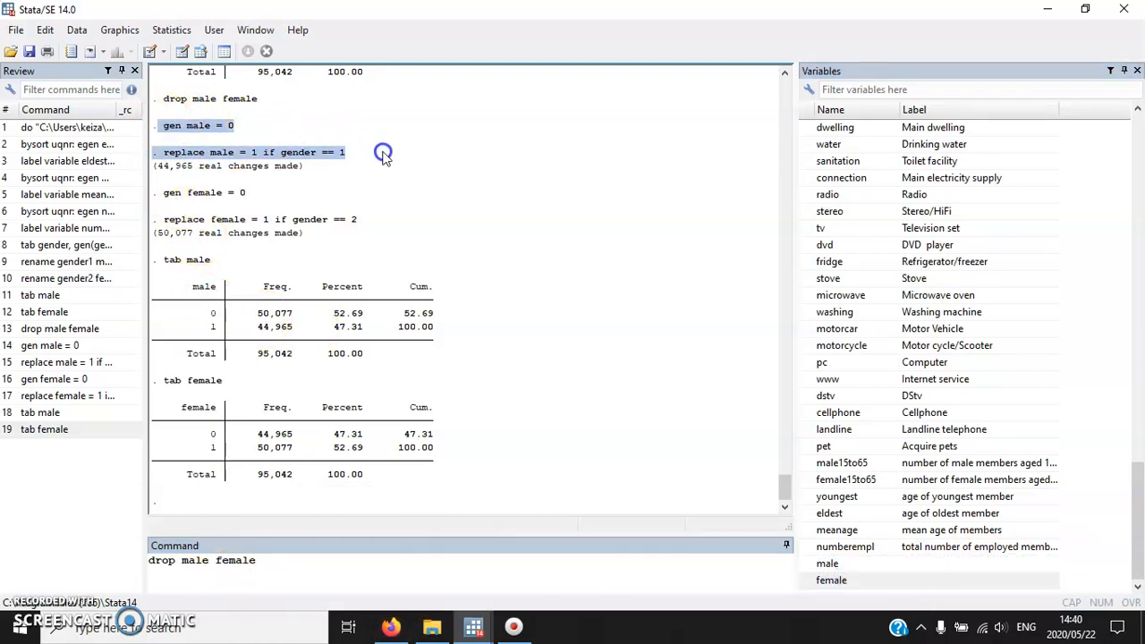
click(358, 565)
key(Return)
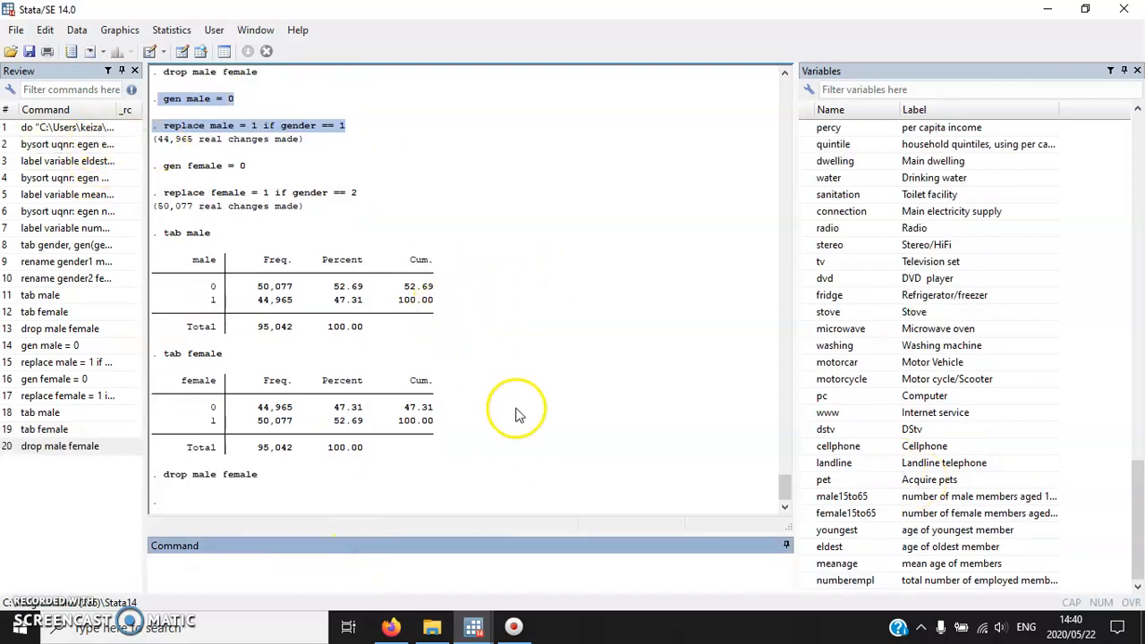
Generate the male dummy in a single command from the logical expression (gender == 1).
text(gen male = ))
key(BackSpace)
text(()
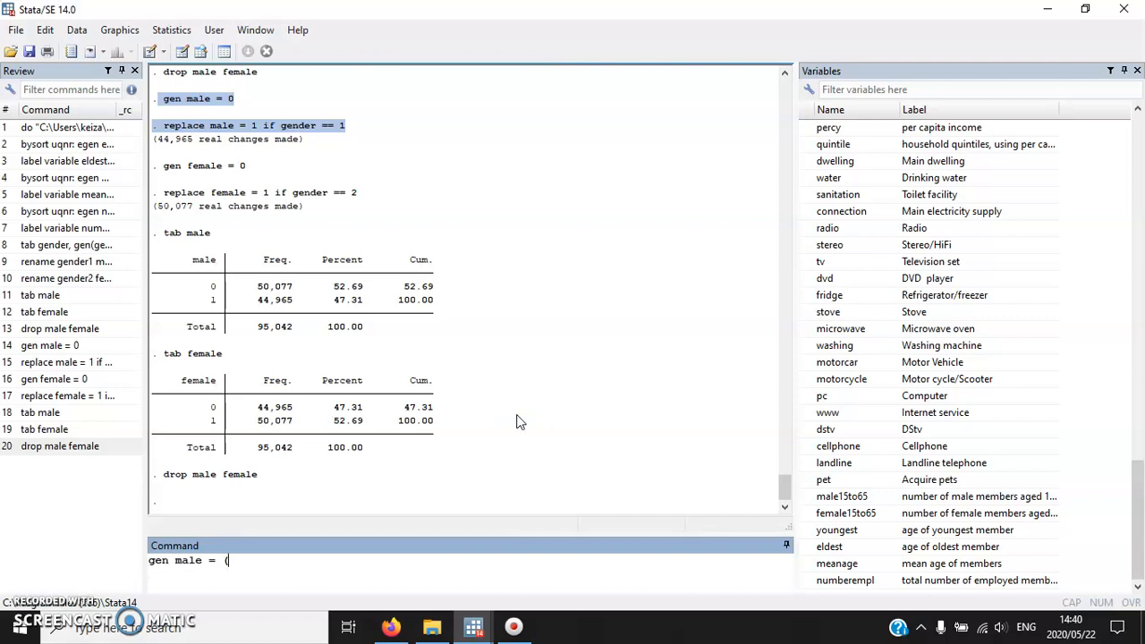
text(gender == 1))
key(Left)
key(Right)
key(Right)
key(Return)
Generate the female dummy in a single command from the logical expression (gender == 2).
text(gen f)
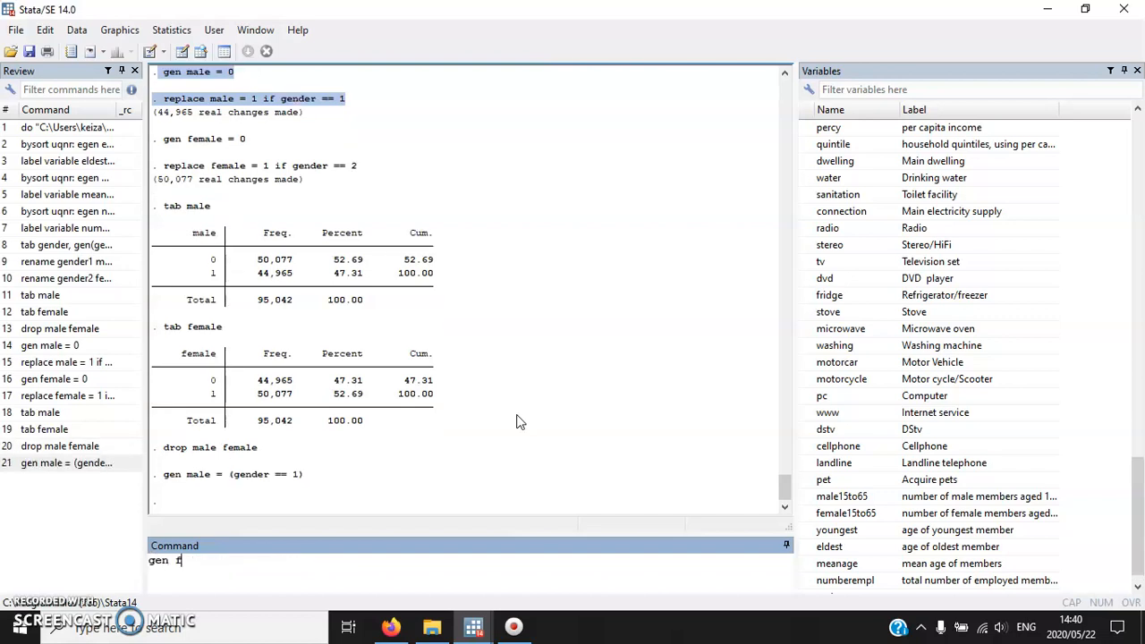
text(ema;le)
key(BackSpace)
key(BackSpace)
key(BackSpace)
text(le = (gender == 2))
key(Return)
Tabulate the male and female dummies created from the logical expressions.
text(tab malp)
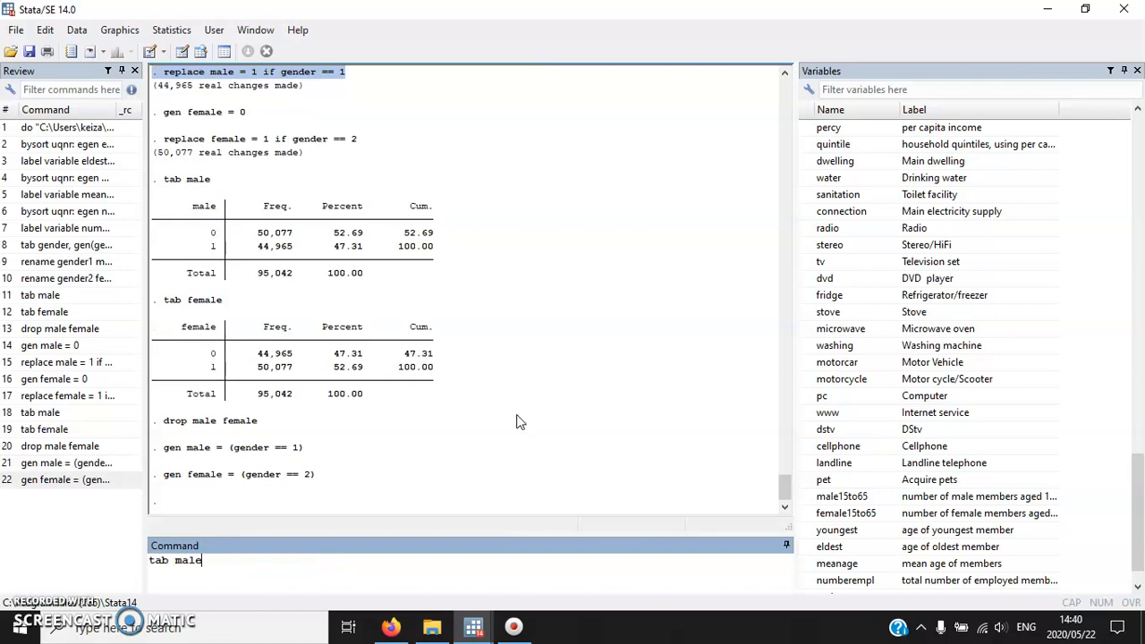
key(Return)
text(tab female)
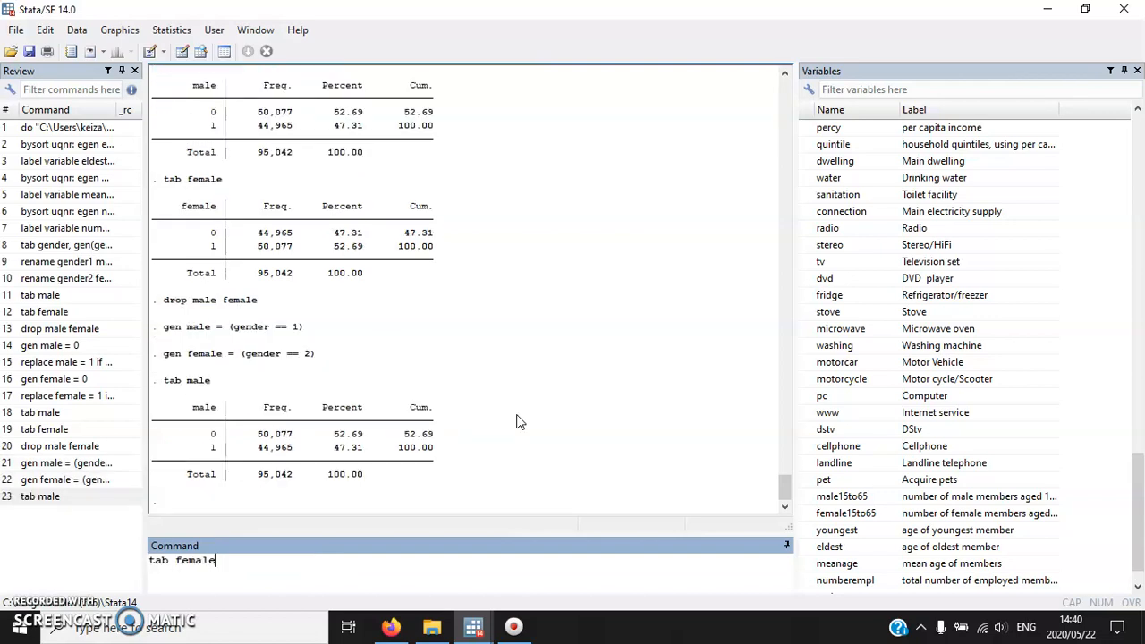
key(Return)
Drop the male and female dummies created from the logical expressions.
text(drop)
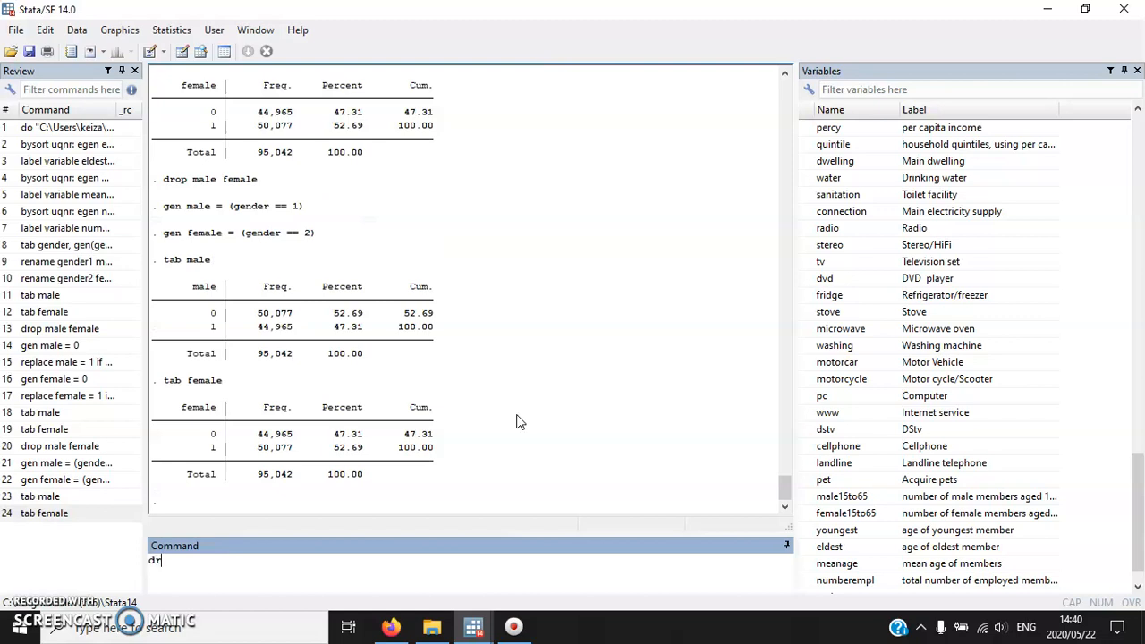
scroll(850, 461, down, 1)
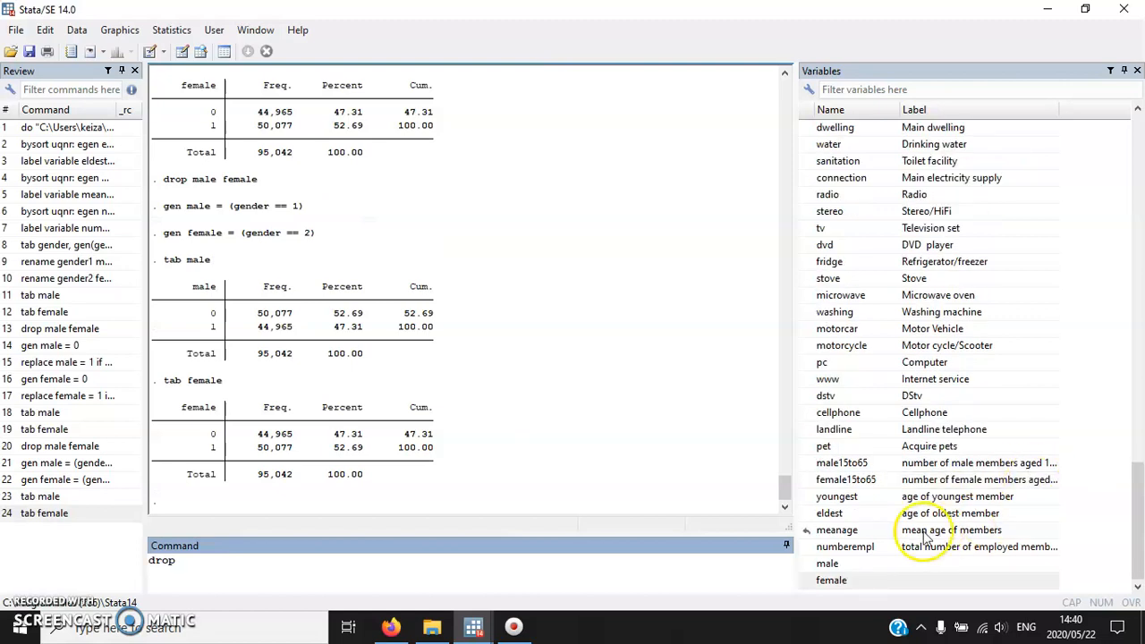
click(805, 564)
click(832, 580)
click(422, 576)
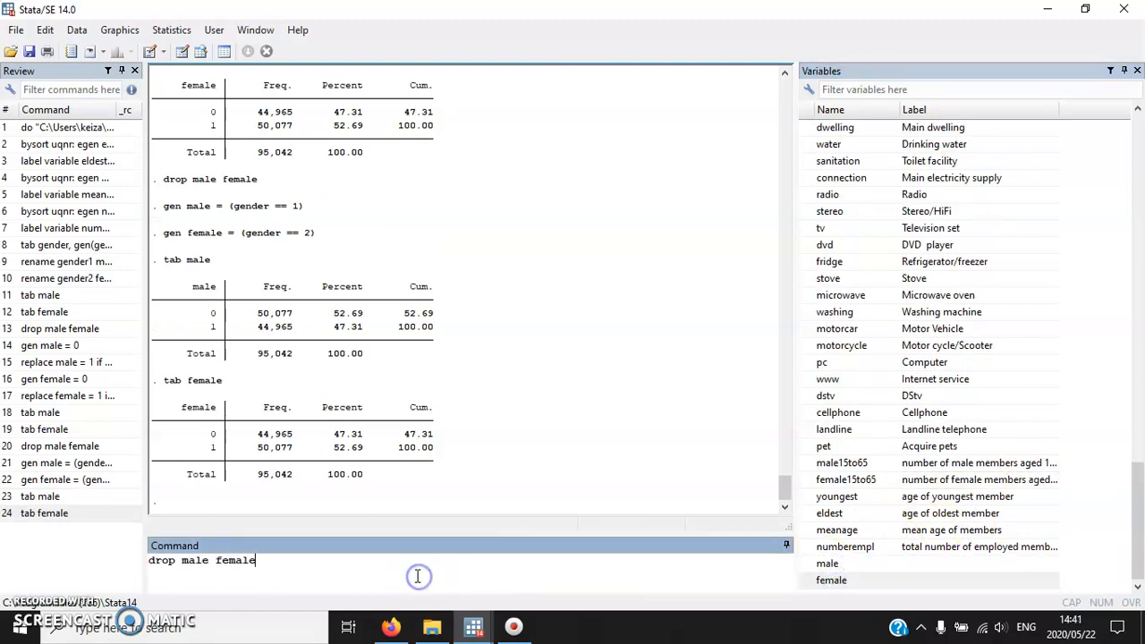
key(Return)
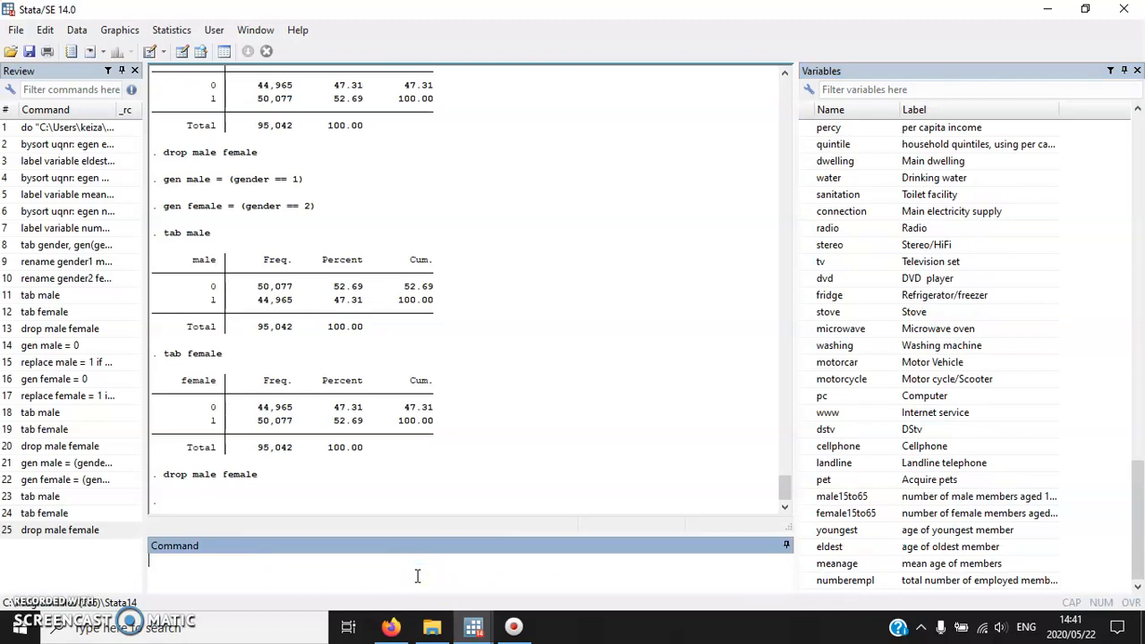
Generate age0to14 equal to 0 and replace it with 1 if age >= 0 & age <= 14.
text(gen age0to14 = 0)
key(Return)
text(replace age01)
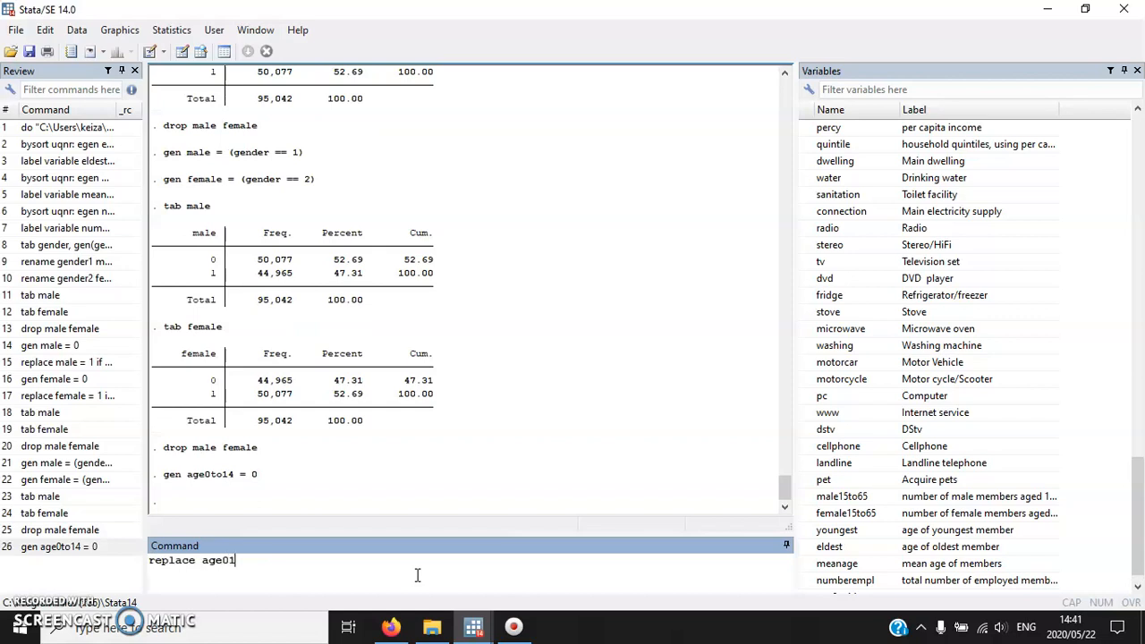
key(BackSpace)
text(to14 = 1 if age >= 0 & age <= 14)
key(Return)
Tabulate age0to14 and review its category 1 frequency alongside the generate and replace commands.
text(tab age0to14)
key(Return)
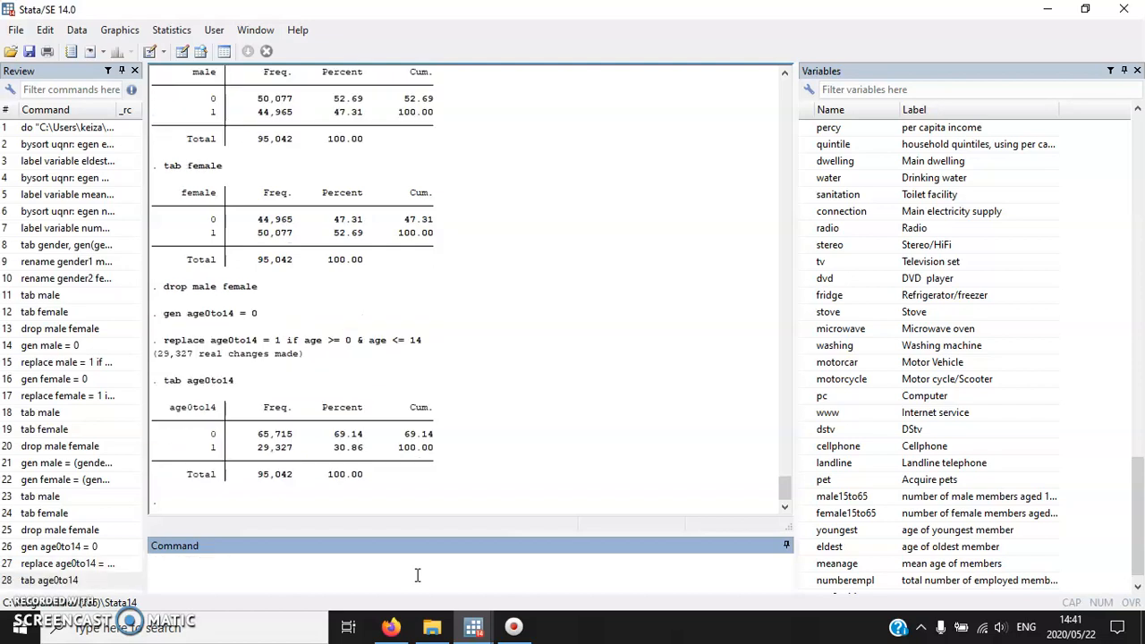
drag(258, 446, 292, 446)
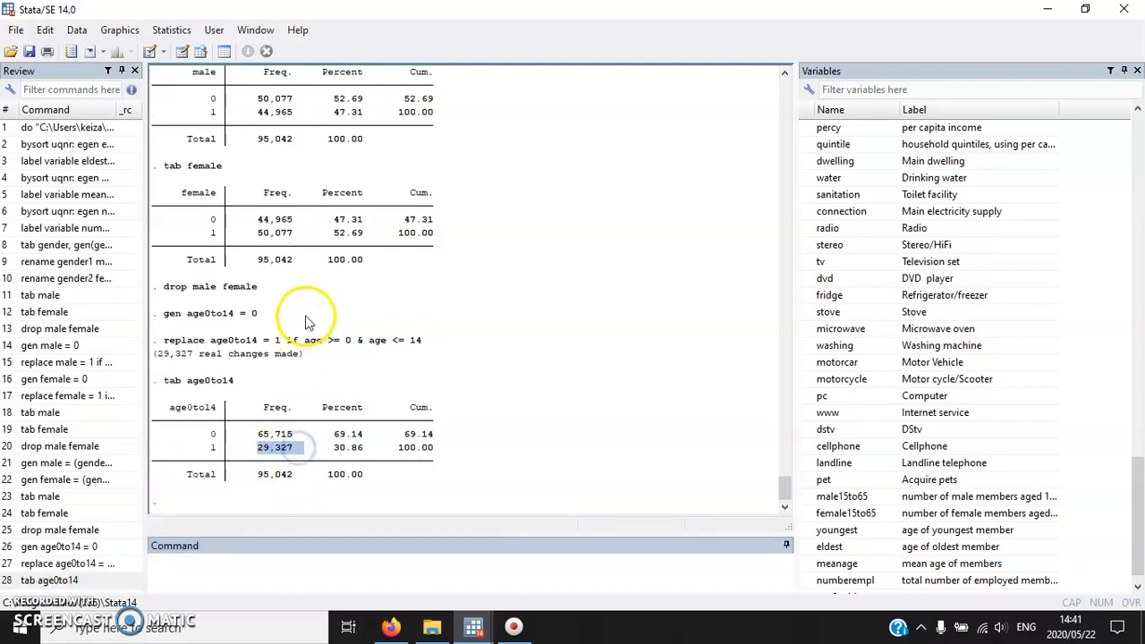
drag(455, 340, 109, 306)
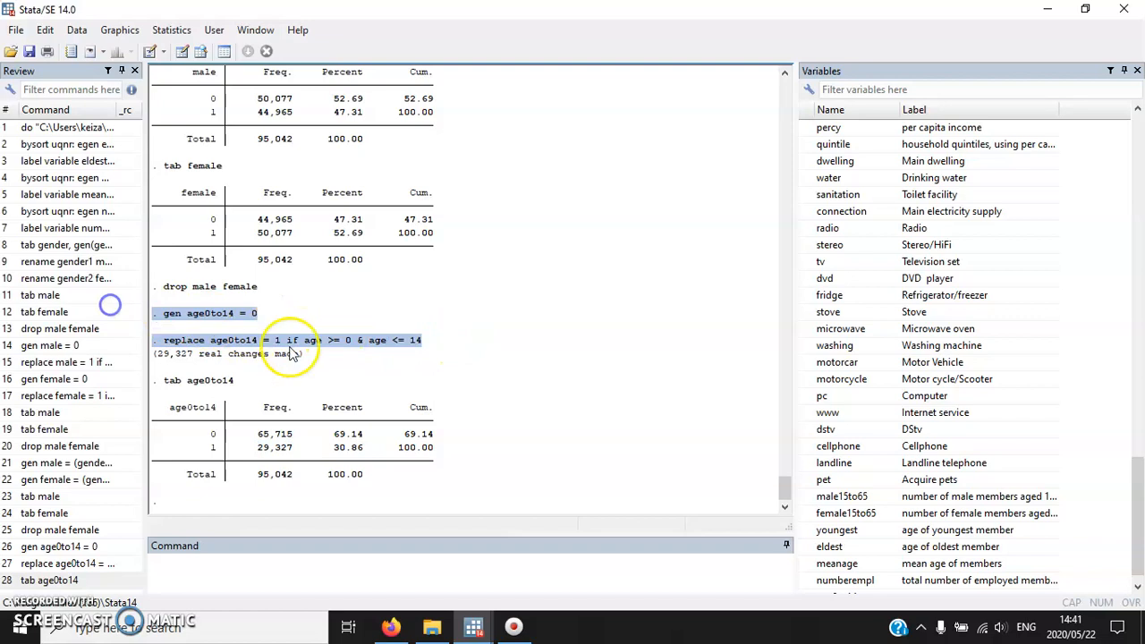
click(433, 458)
drag(236, 380, 195, 383)
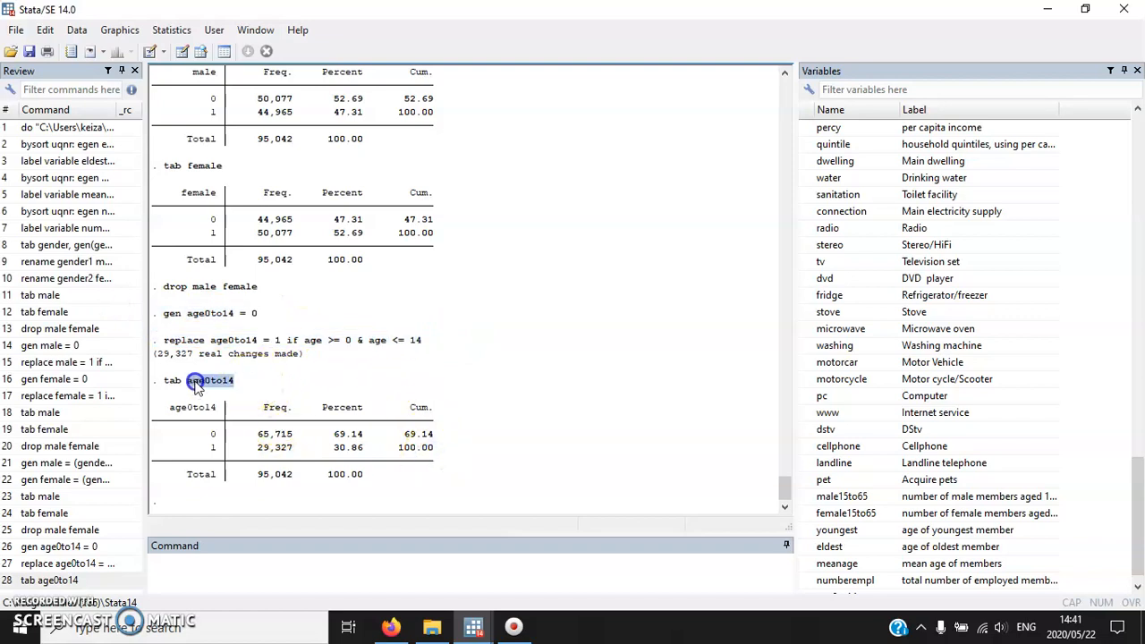
Drop the age0to14 variable from the dataset.
text(drop)
scroll(1143, 407, down, 1)
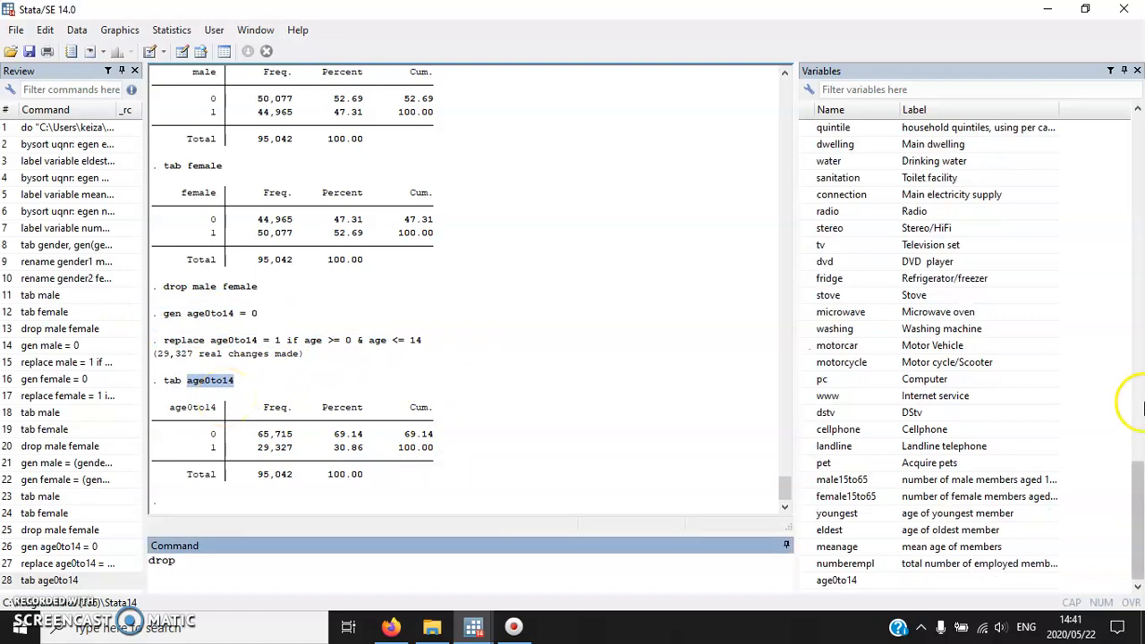
click(837, 580)
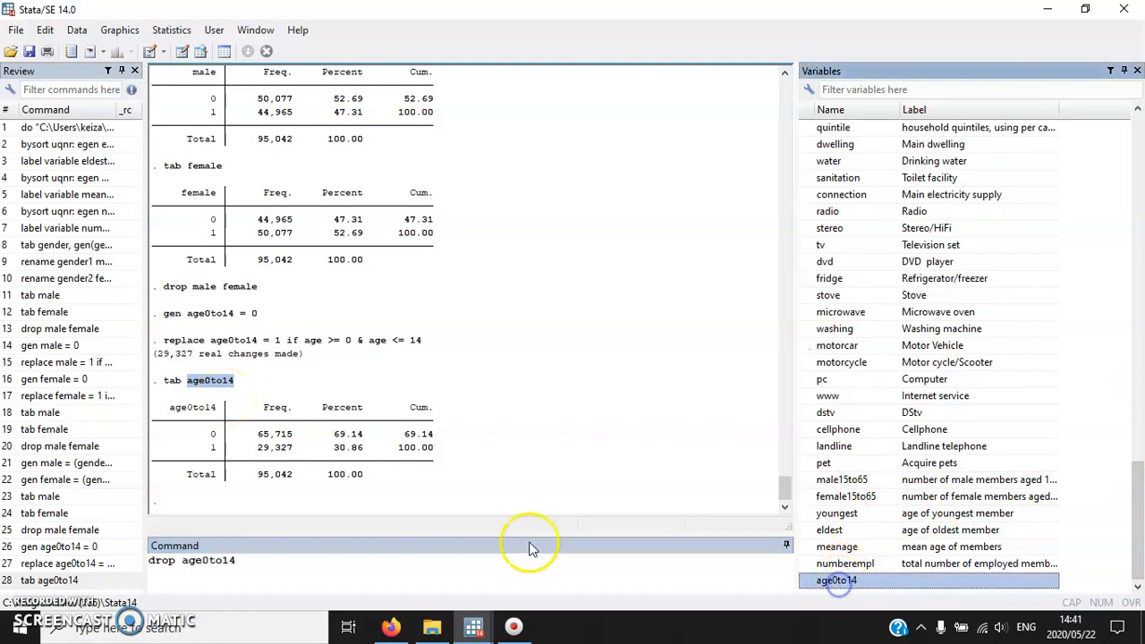
key(Return)
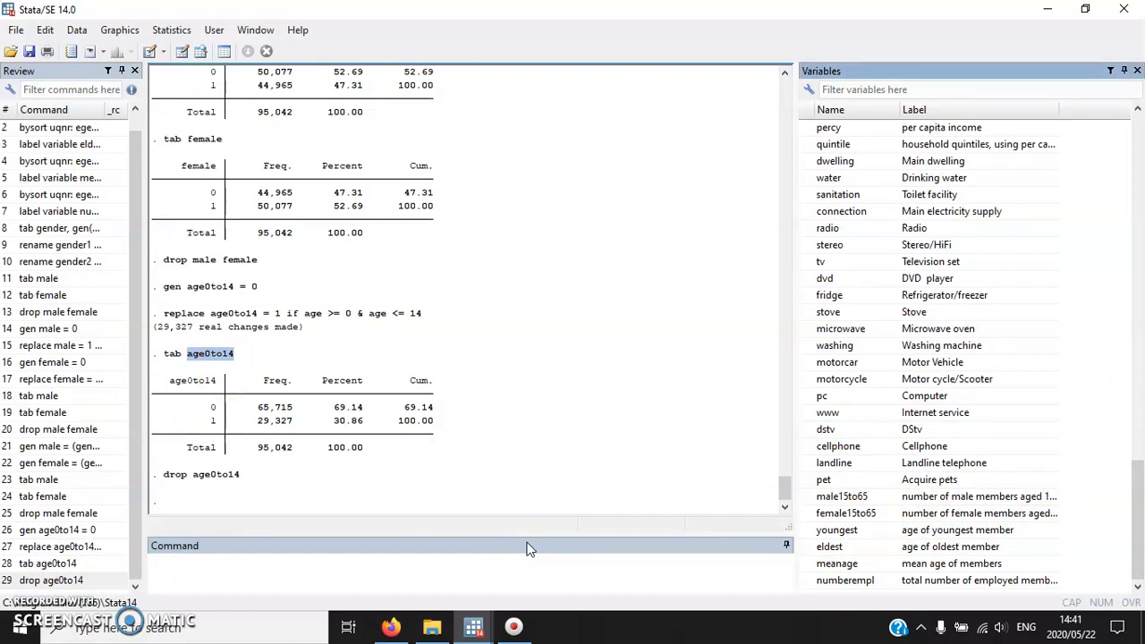
Generate age0to14 in a single command from the logical expression (age >= 0 & age <= 14).
click(527, 548)
text(gen age0to1)
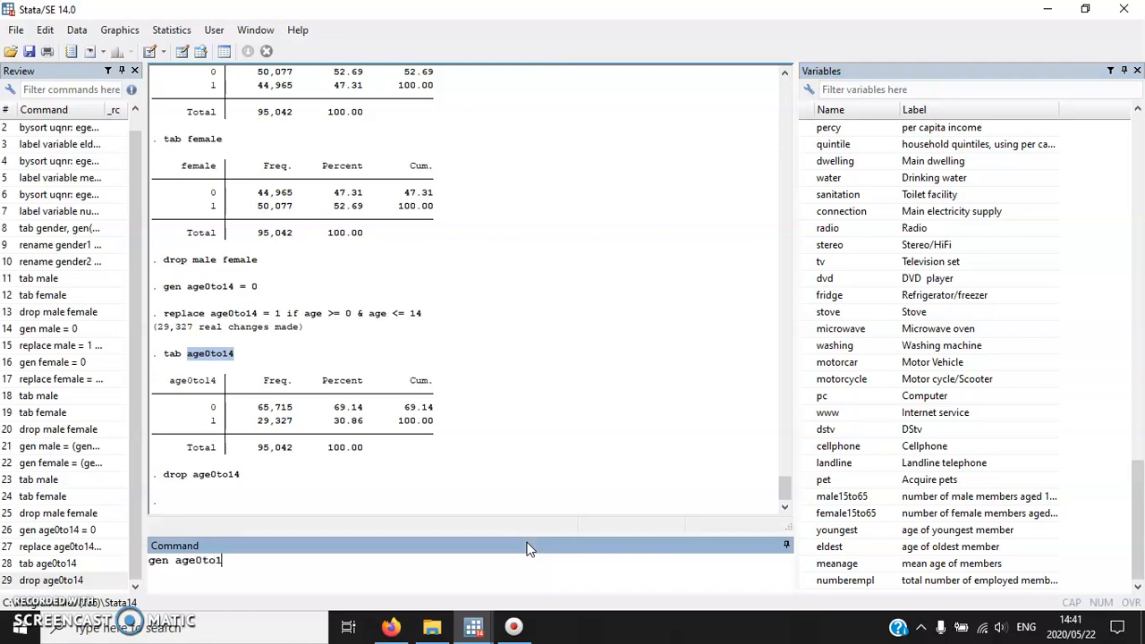
text(4 = (age >= 0 & age <= 14))
key(Return)
Tabulate the recreated age0to14 dummy and compare its frequencies with the earlier tabulation.
text(tab)
scroll(1085, 514, down, 1)
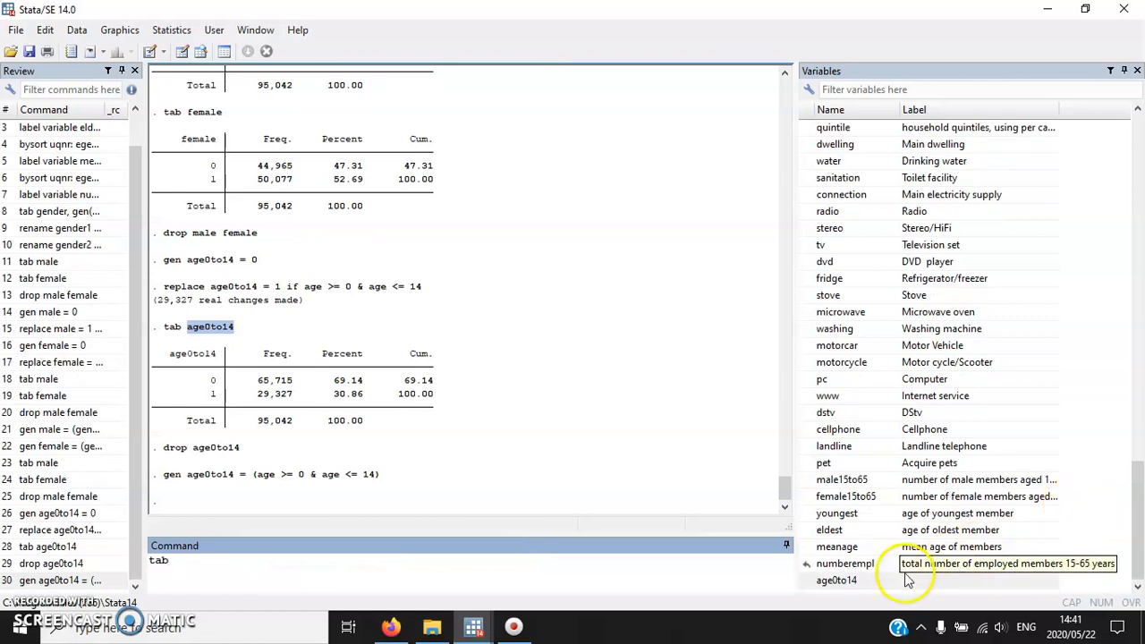
click(906, 579)
key(Return)
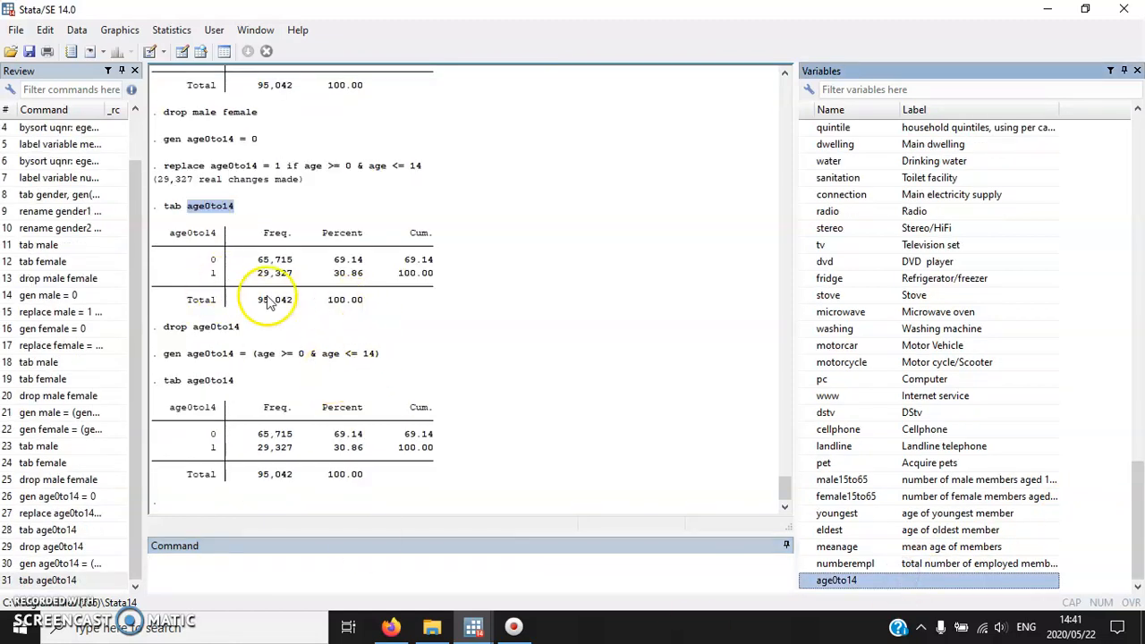
drag(251, 459, 324, 446)
click(324, 446)
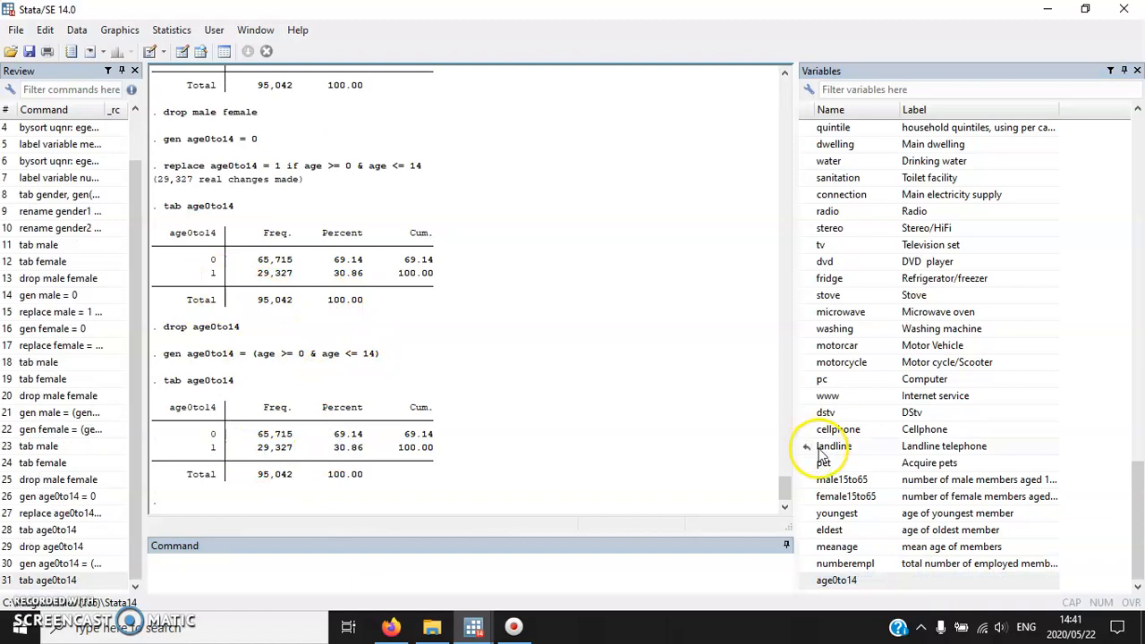
Drop the recreated age0to14 variable from the dataset again.
text(drop)
click(854, 581)
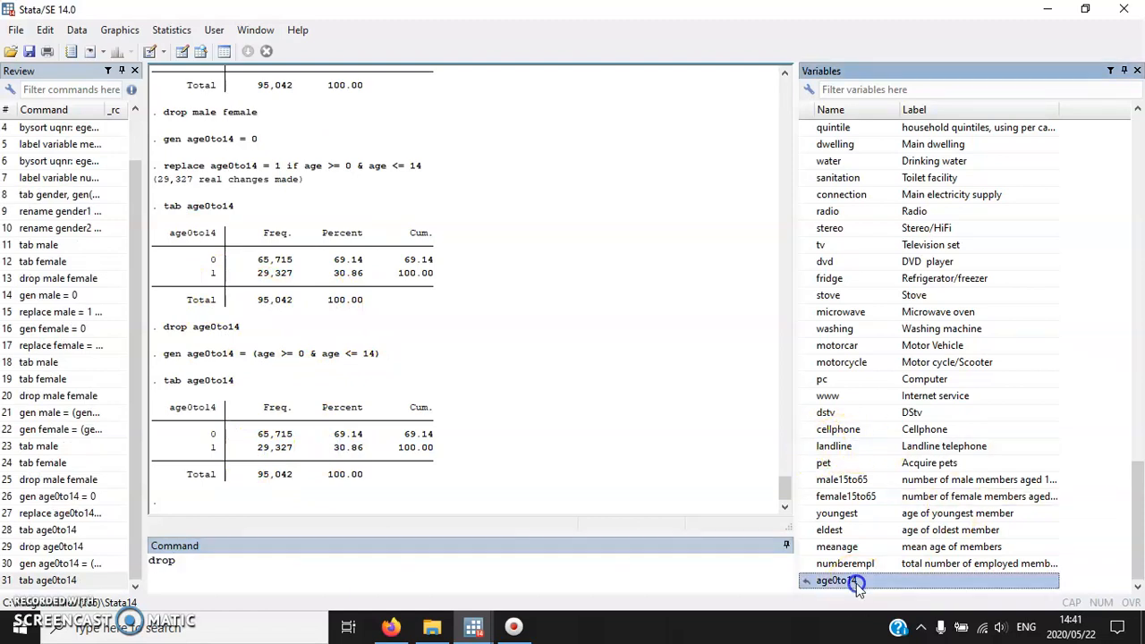
key(Return)
Save the dataset as IES2010_all in the C:\Data folder and clear the data from memory.
click(16, 30)
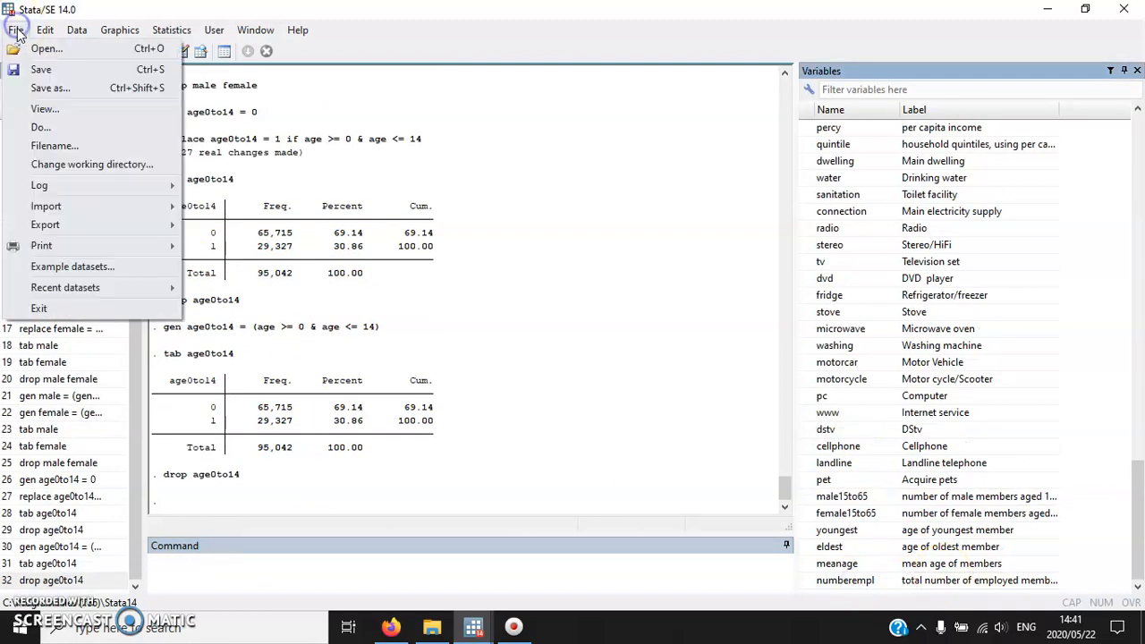
click(44, 87)
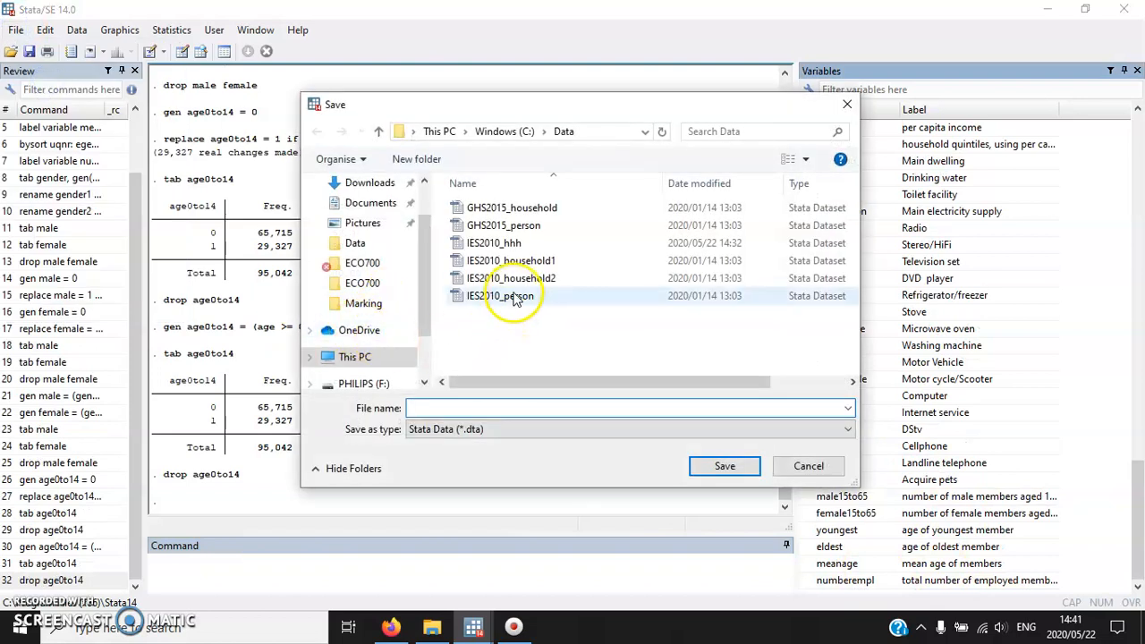
click(516, 298)
click(519, 408)
key(BackSpace)
key(BackSpace)
key(BackSpace)
key(BackSpace)
key(BackSpace)
key(BackSpace)
text(all)
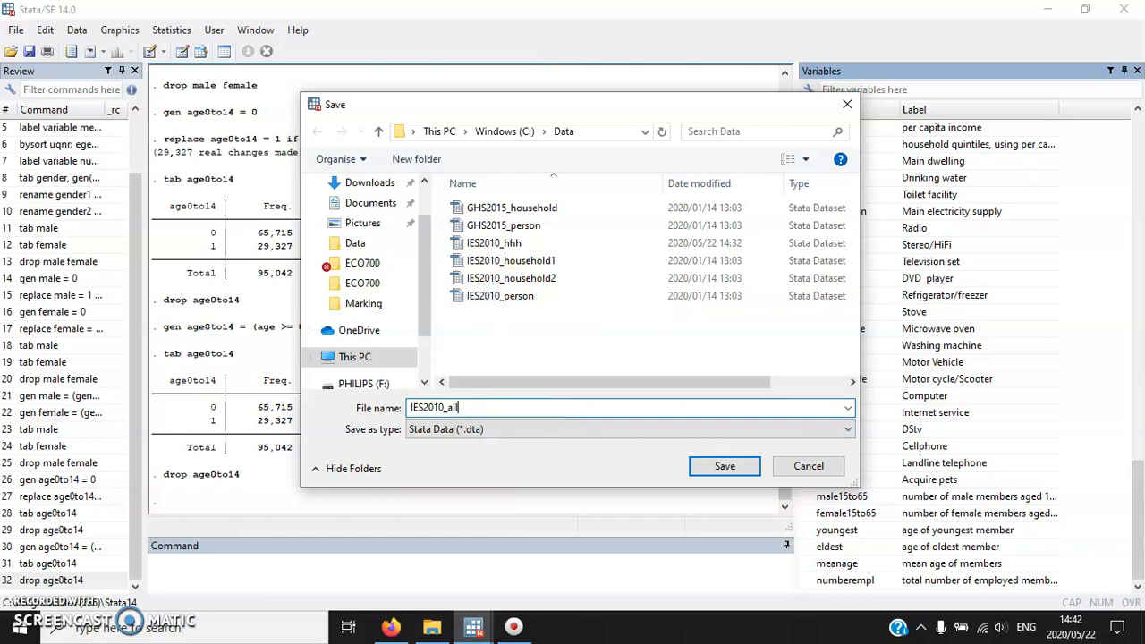
key(Return)
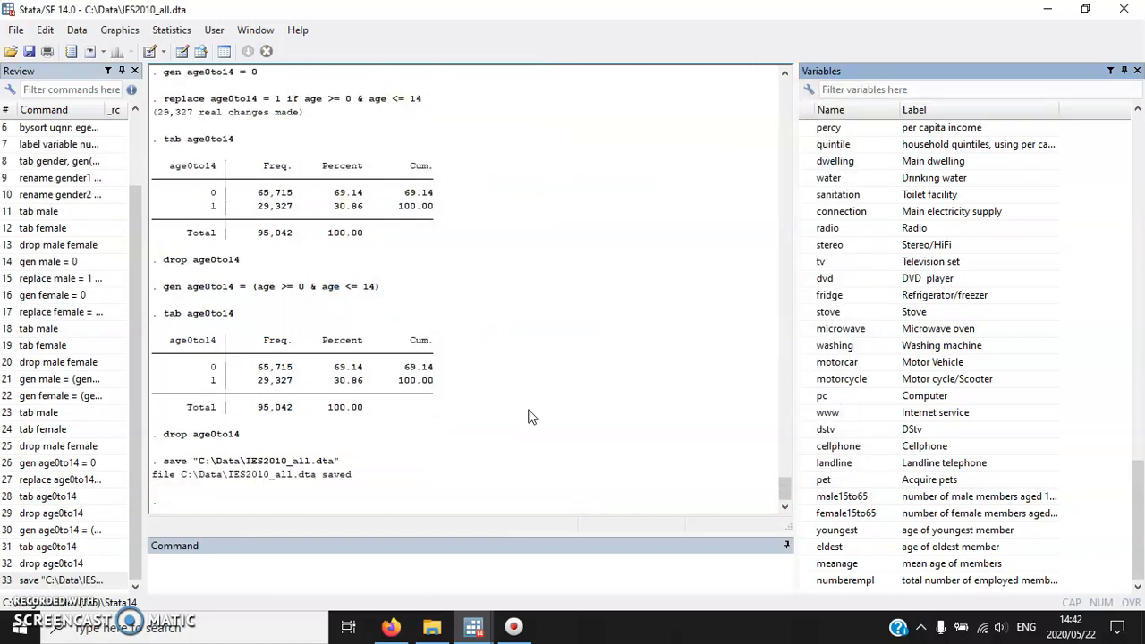
text(clear)
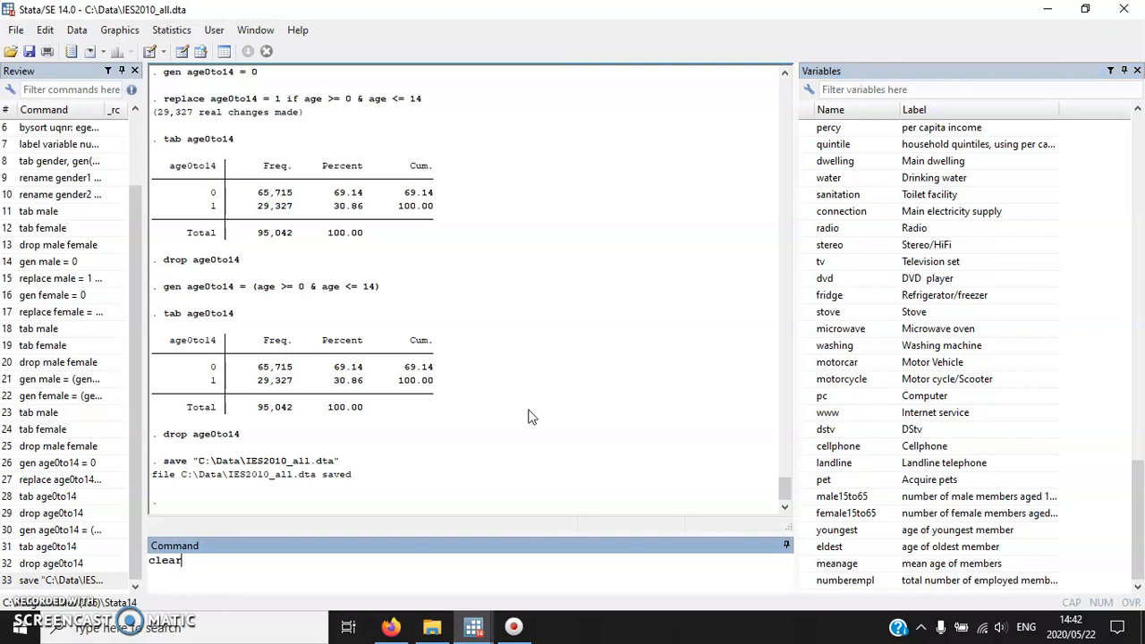
key(Return)
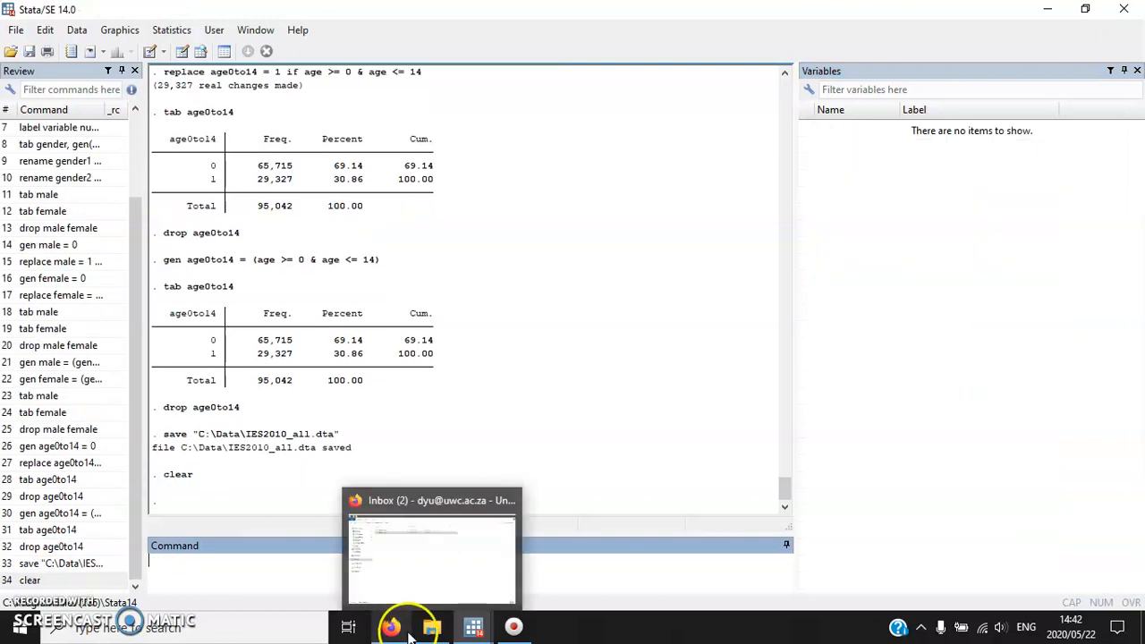
Switch to File Explorer and delete the Stata datasets from IES2010_all through IES2010_person in the Data folder.
click(396, 541)
click(241, 229)
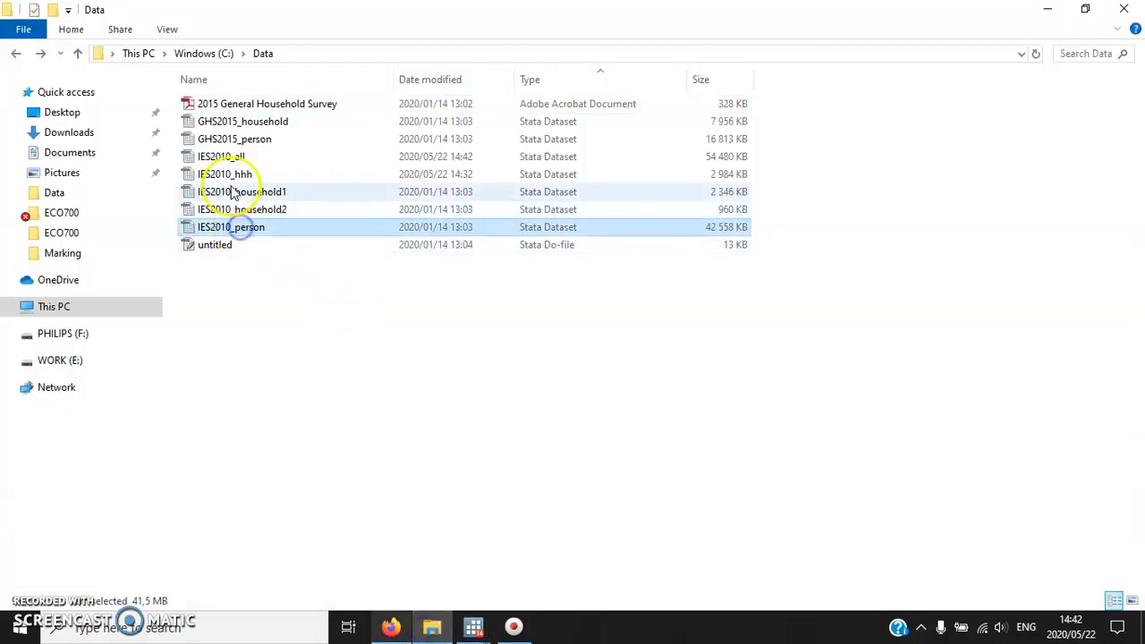
shift+click(230, 157)
right_click(230, 159)
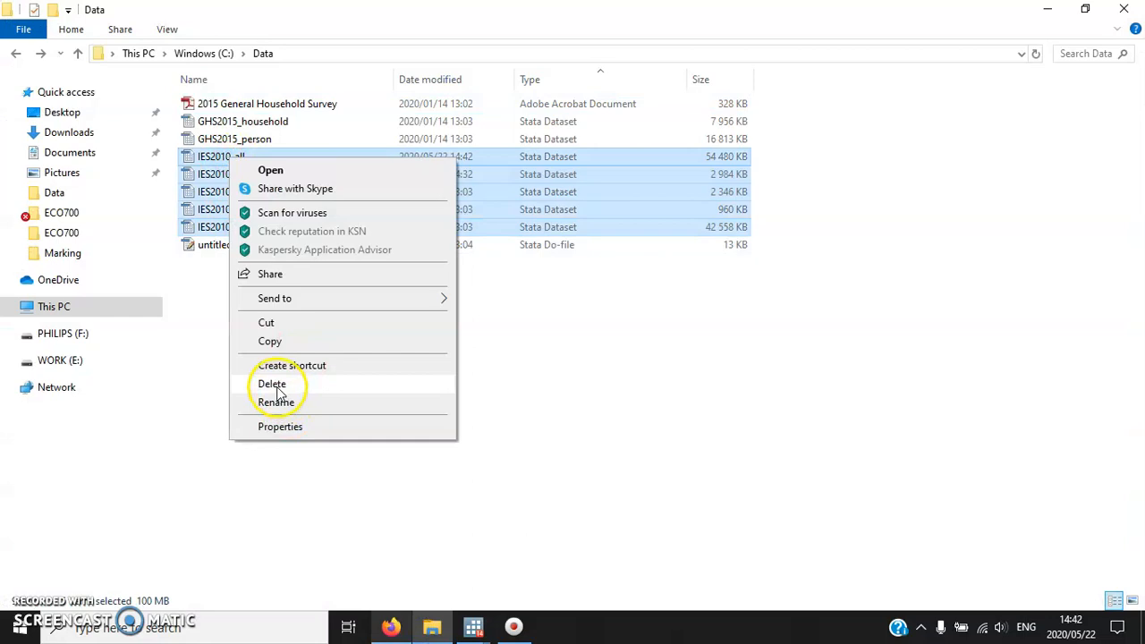
click(276, 384)
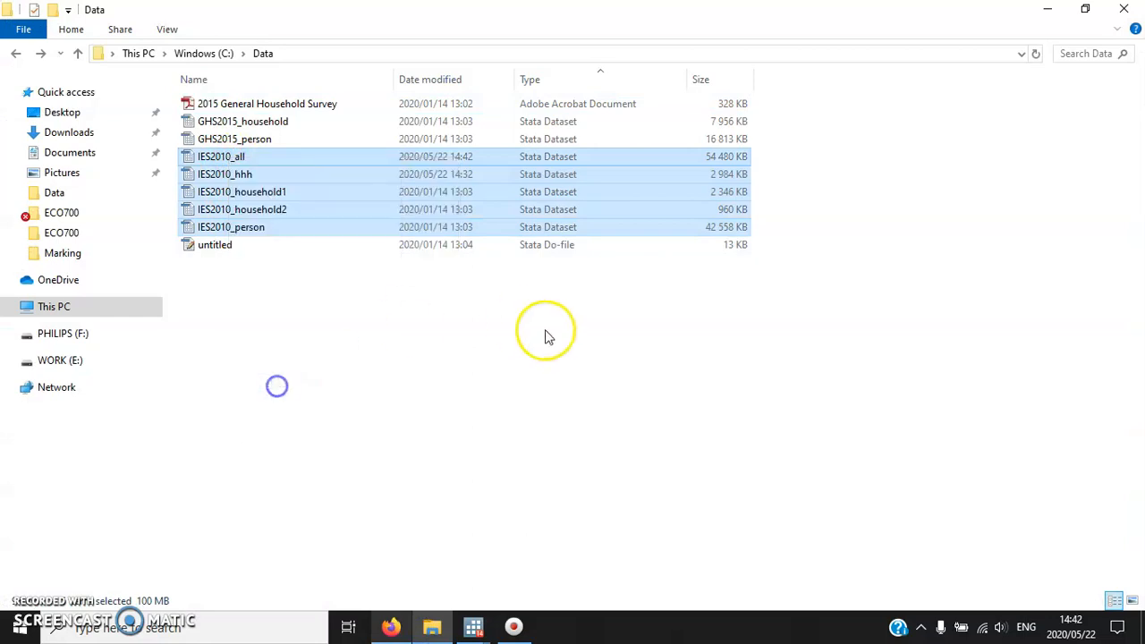
Open the 2015 General Household Survey PDF from the Data folder and zoom out to 75%.
click(313, 105)
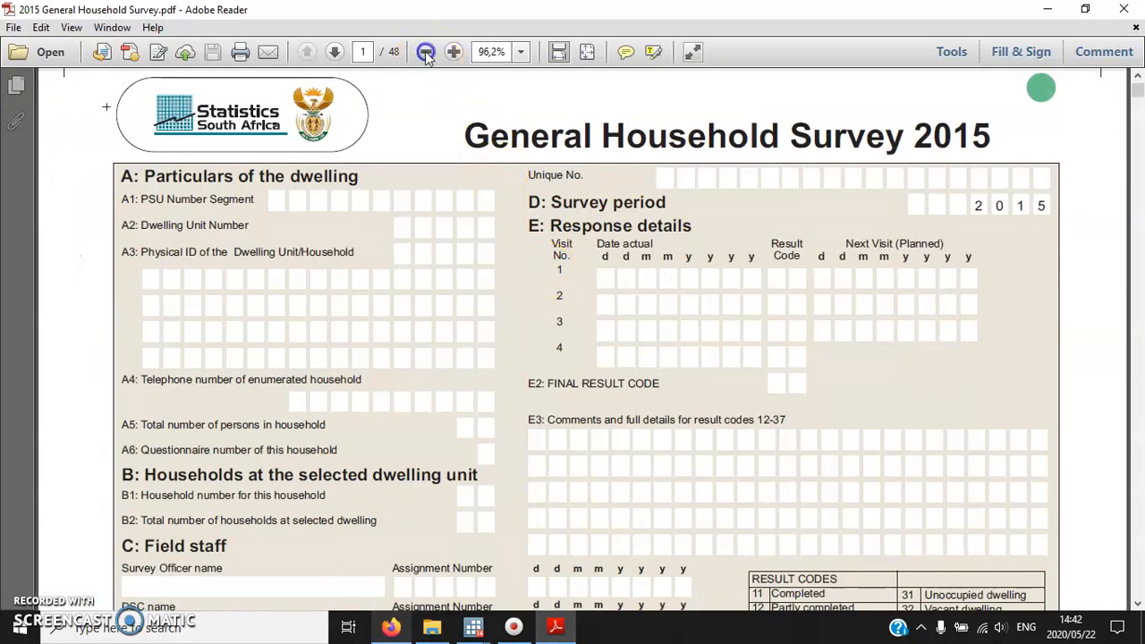
click(426, 51)
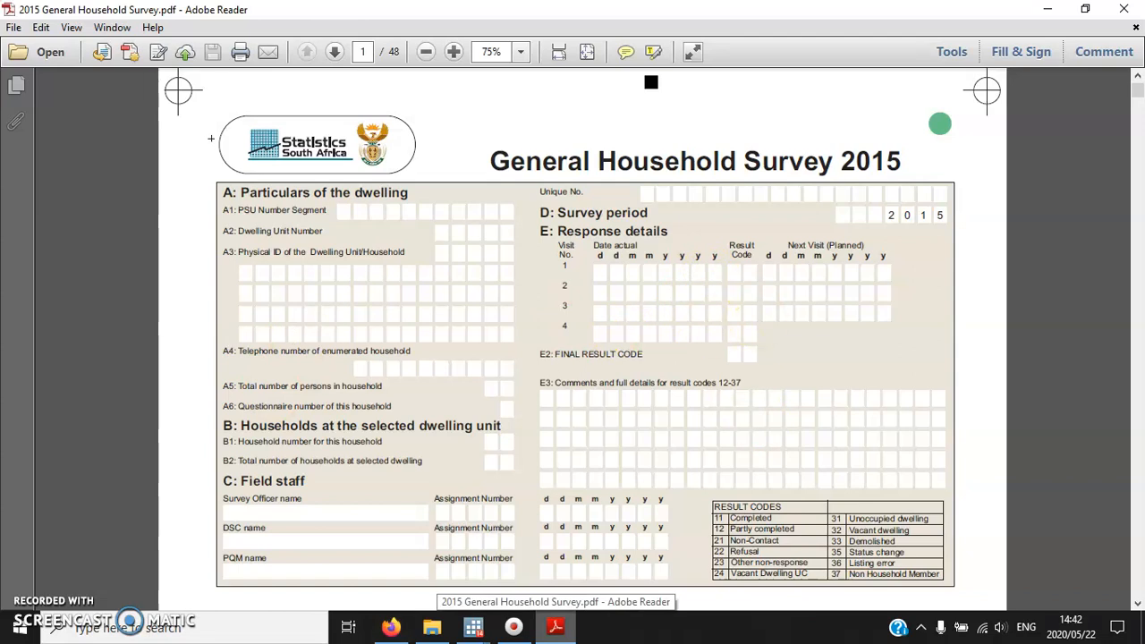
Examine the questionnaire's household member particulars, parent questions and the highest level of education question 1.5.
click(337, 53)
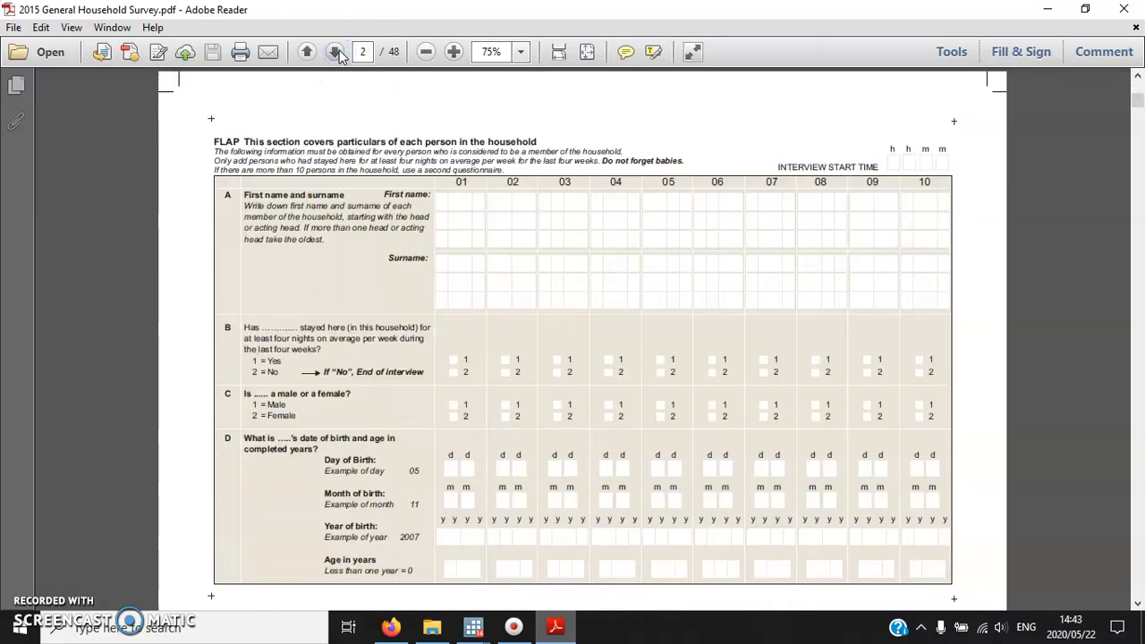
click(337, 53)
click(337, 53)
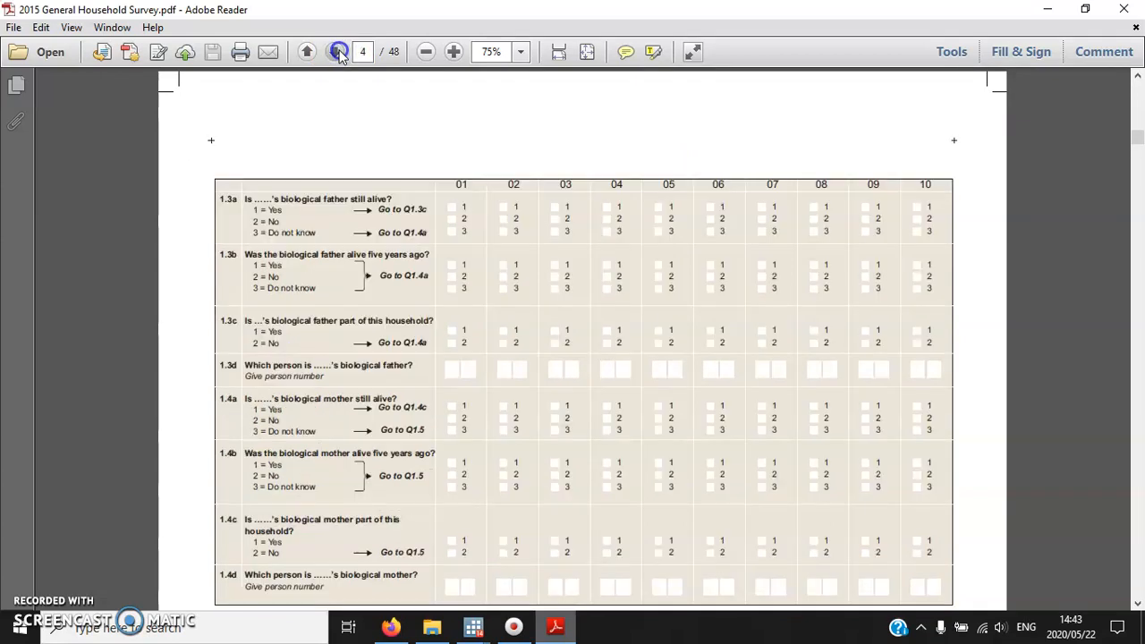
click(338, 52)
click(337, 53)
click(308, 52)
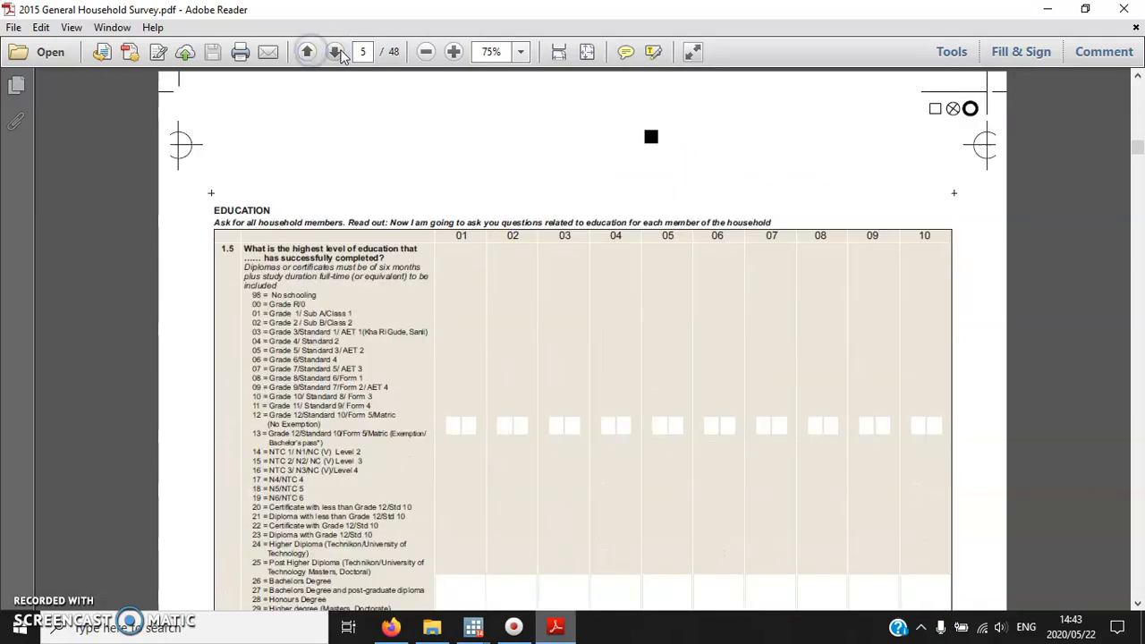
scroll(370, 199, down, 1)
Page through the remaining education questions, including school transport, unpaid fees and workbooks, to reach the health questions.
click(338, 53)
click(337, 53)
click(338, 53)
click(337, 53)
click(337, 52)
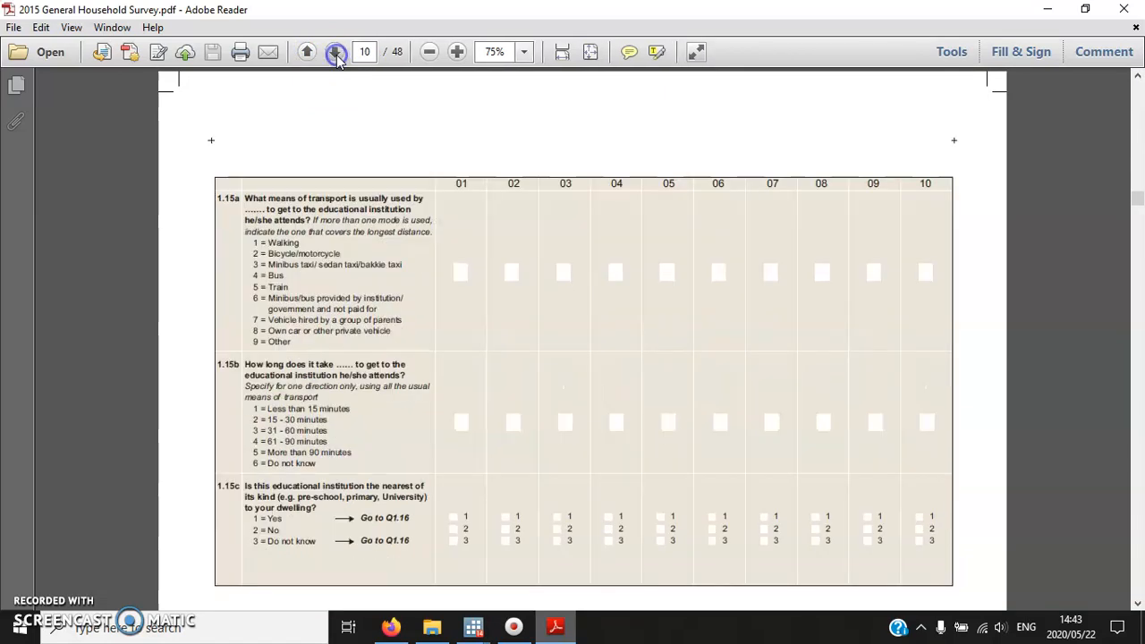
click(336, 52)
click(336, 53)
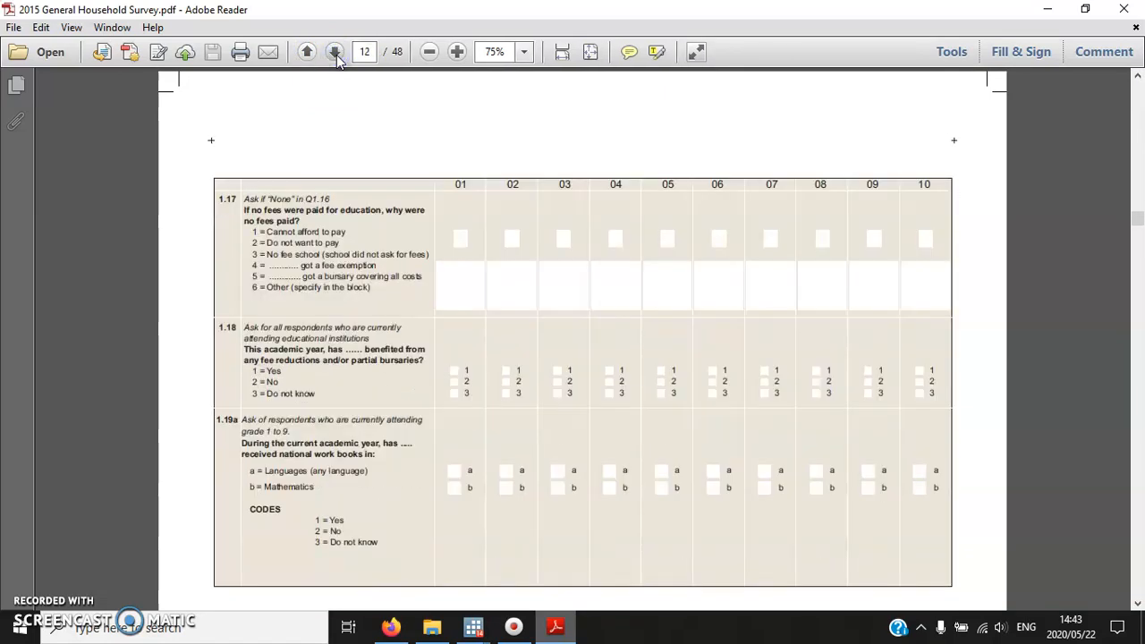
click(337, 52)
click(336, 53)
click(337, 53)
click(336, 52)
click(336, 53)
click(336, 52)
Examine the health questions on health worker consultations, injuries, diagnosed illnesses and difficulties in general functioning.
click(307, 51)
scroll(397, 179, down, 3)
click(336, 53)
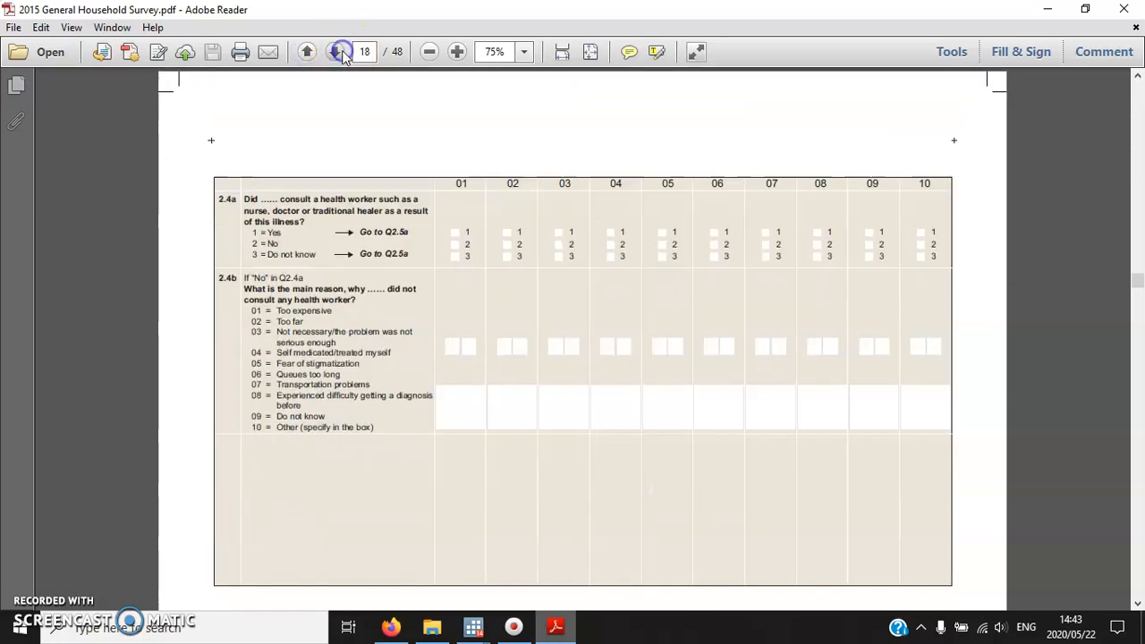
click(336, 52)
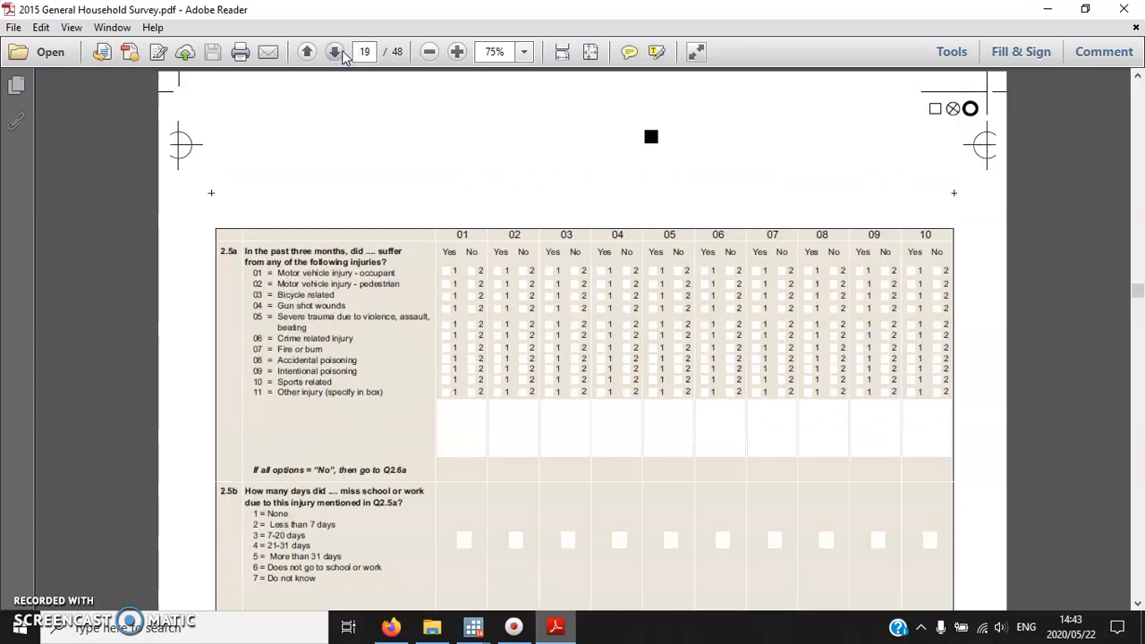
click(336, 53)
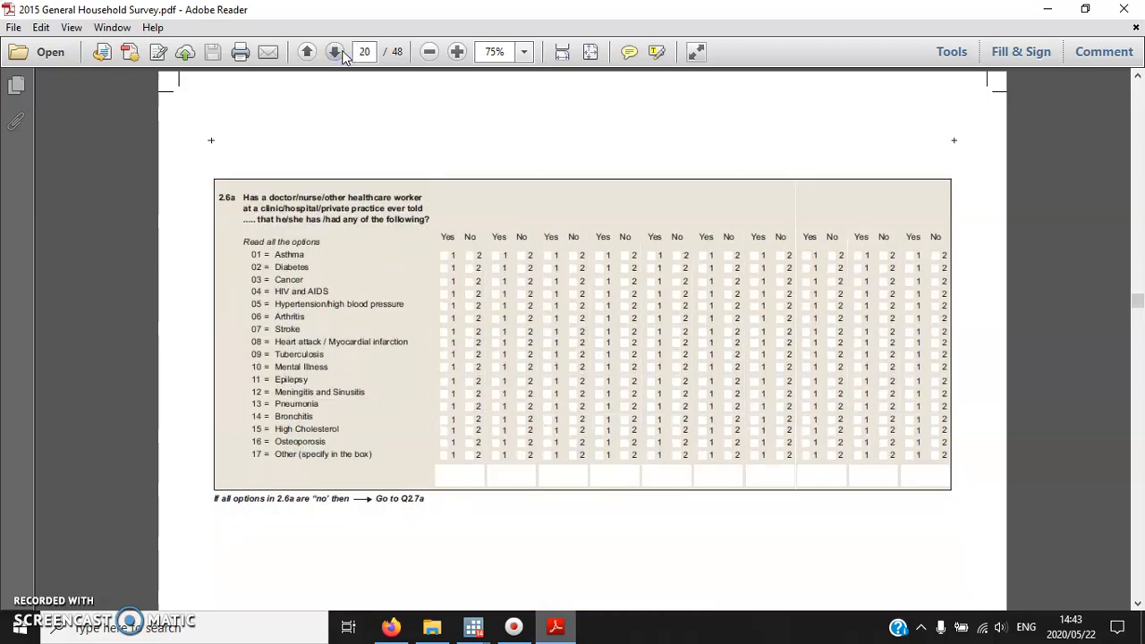
click(336, 53)
click(336, 53)
click(336, 52)
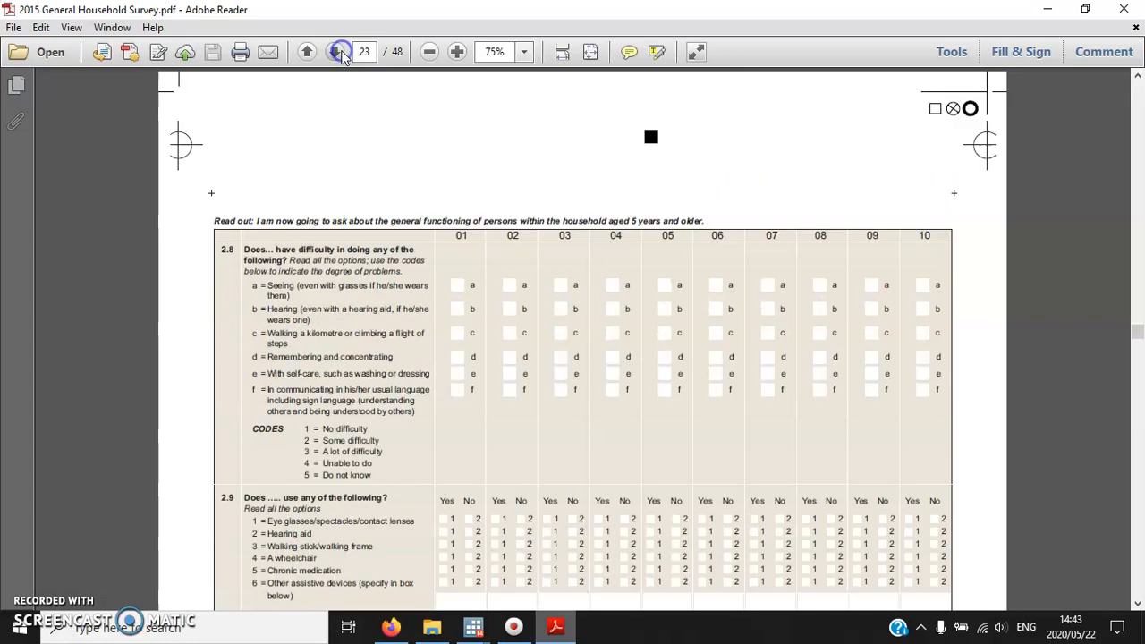
Examine Section 3 on social security and religion and Section 4 on economic activities.
click(336, 53)
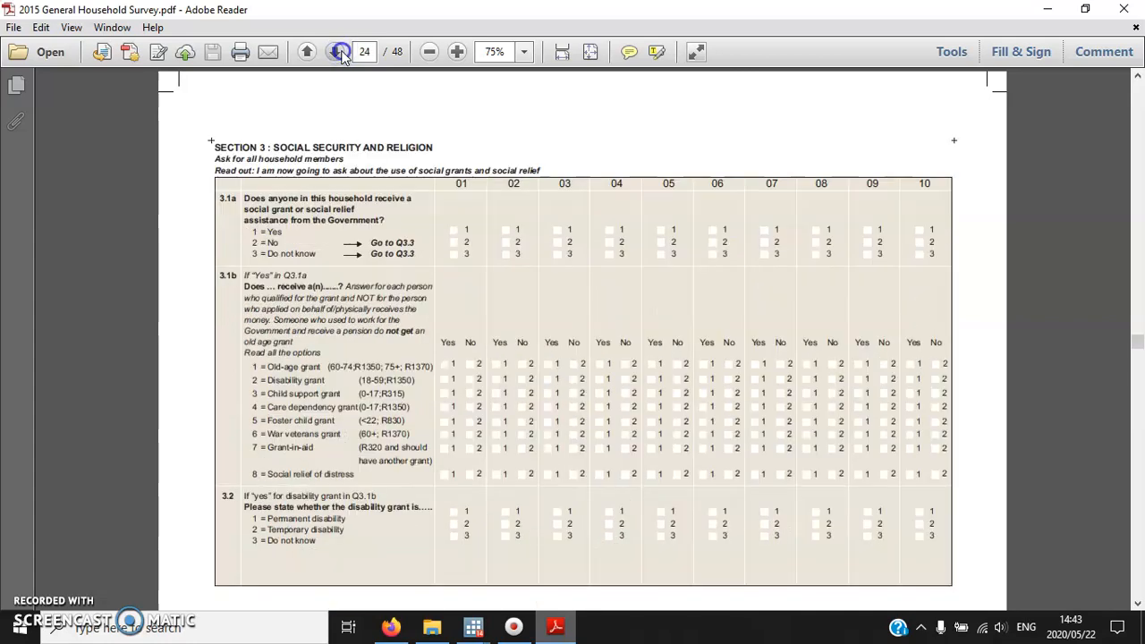
click(339, 53)
click(339, 52)
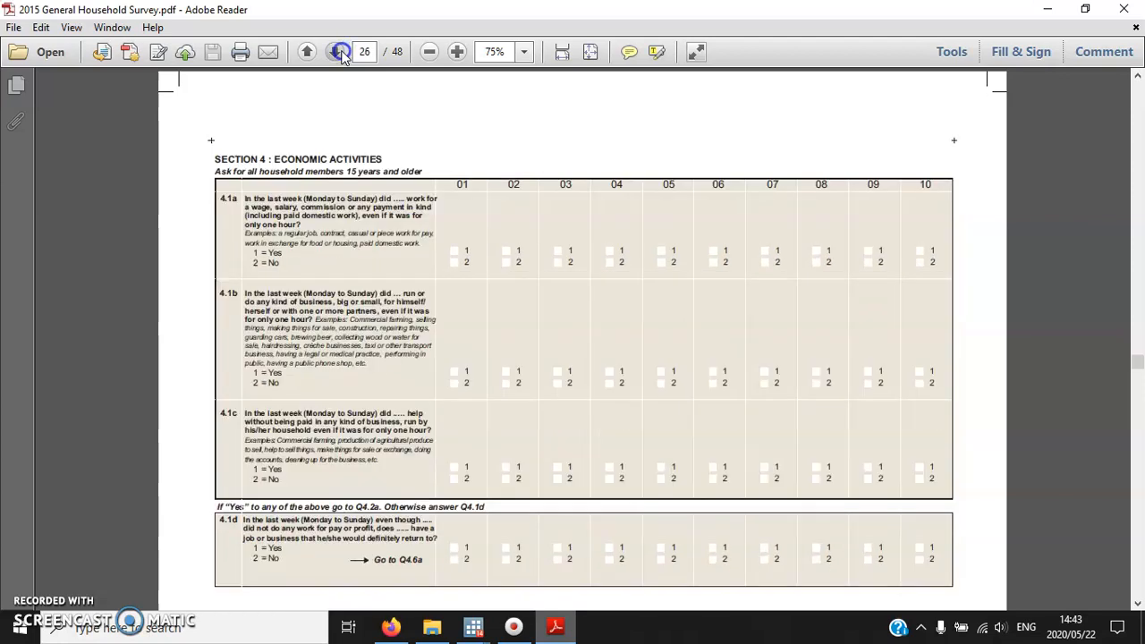
click(339, 53)
click(339, 53)
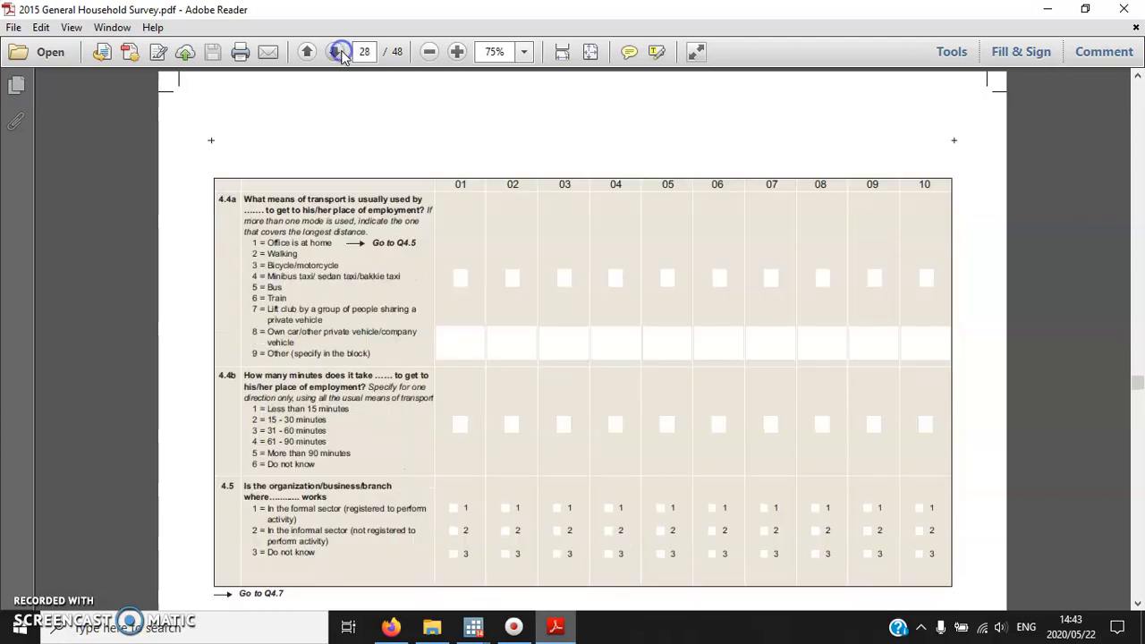
click(339, 52)
click(339, 53)
click(339, 53)
click(339, 52)
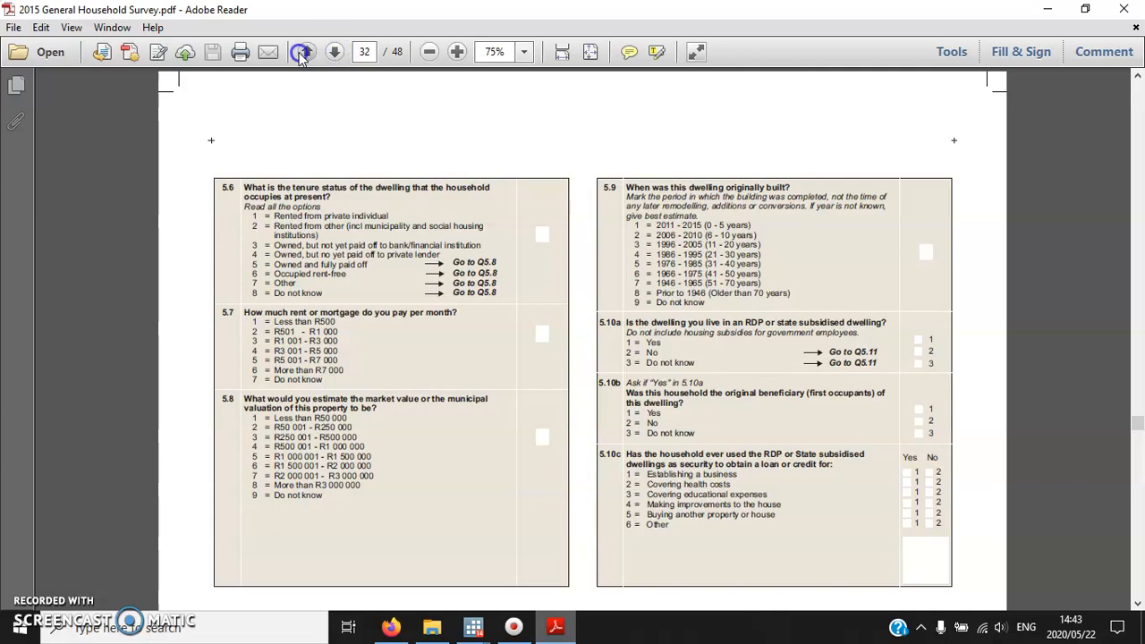
Examine the Section 5 housing questions on dwelling type, wall, roof and floor materials and their condition.
click(307, 52)
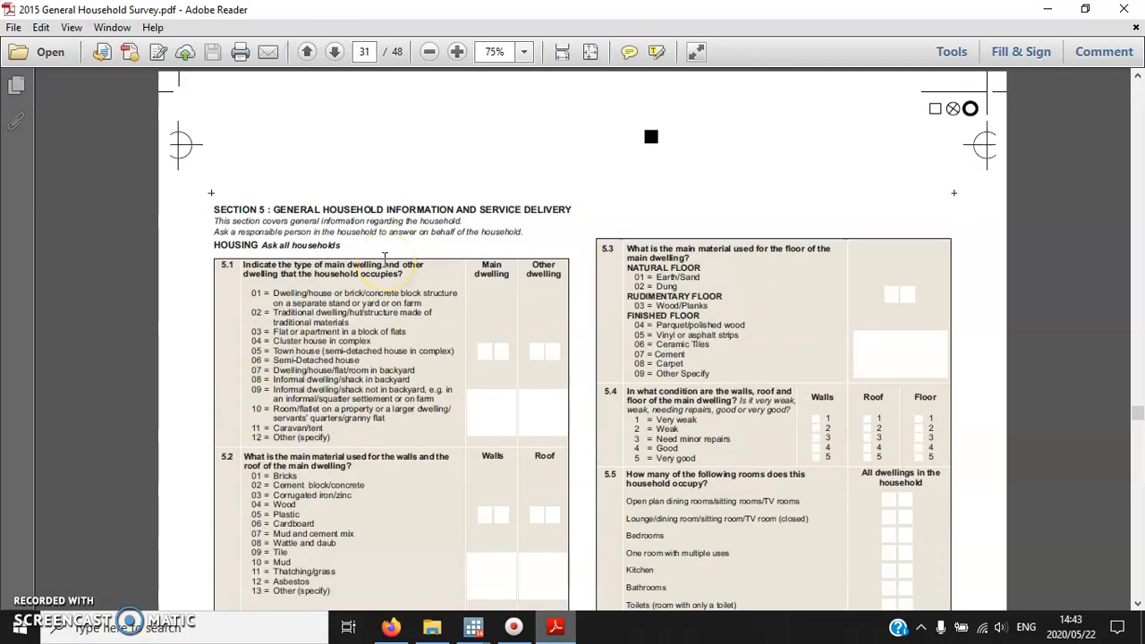
scroll(422, 322, down, 4)
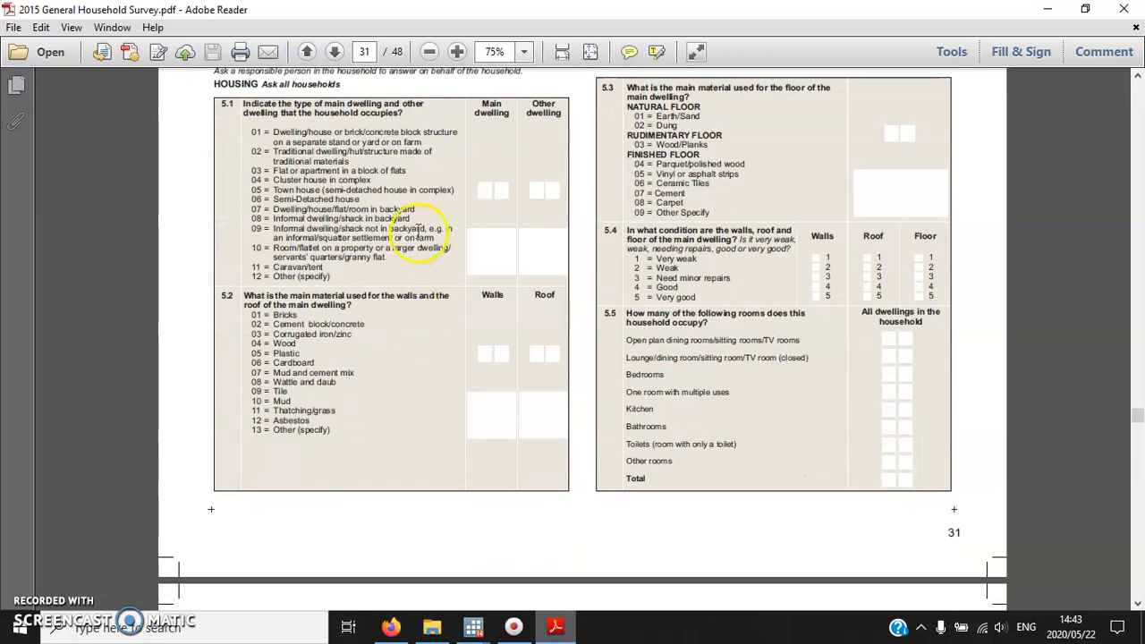
scroll(436, 244, up, 1)
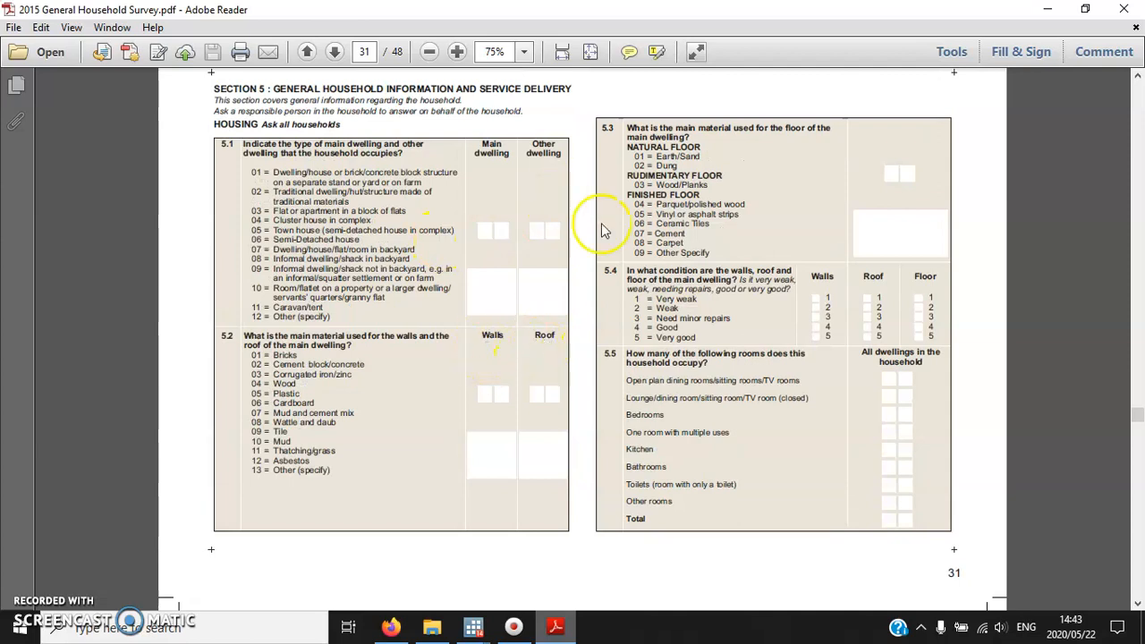
drag(784, 130, 812, 132)
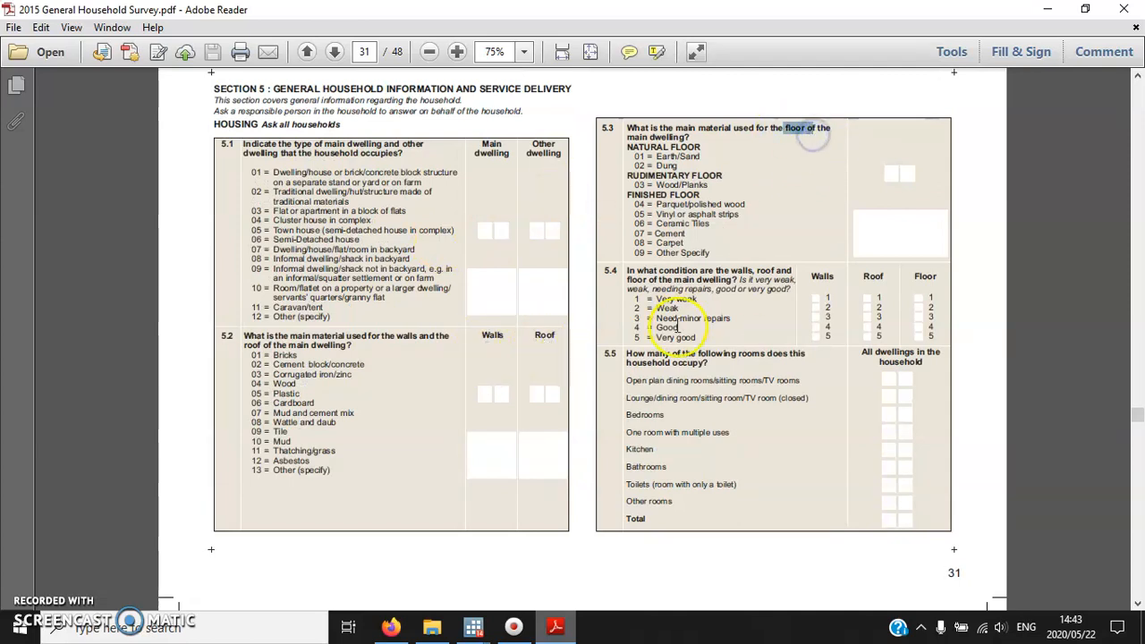
drag(659, 270, 713, 270)
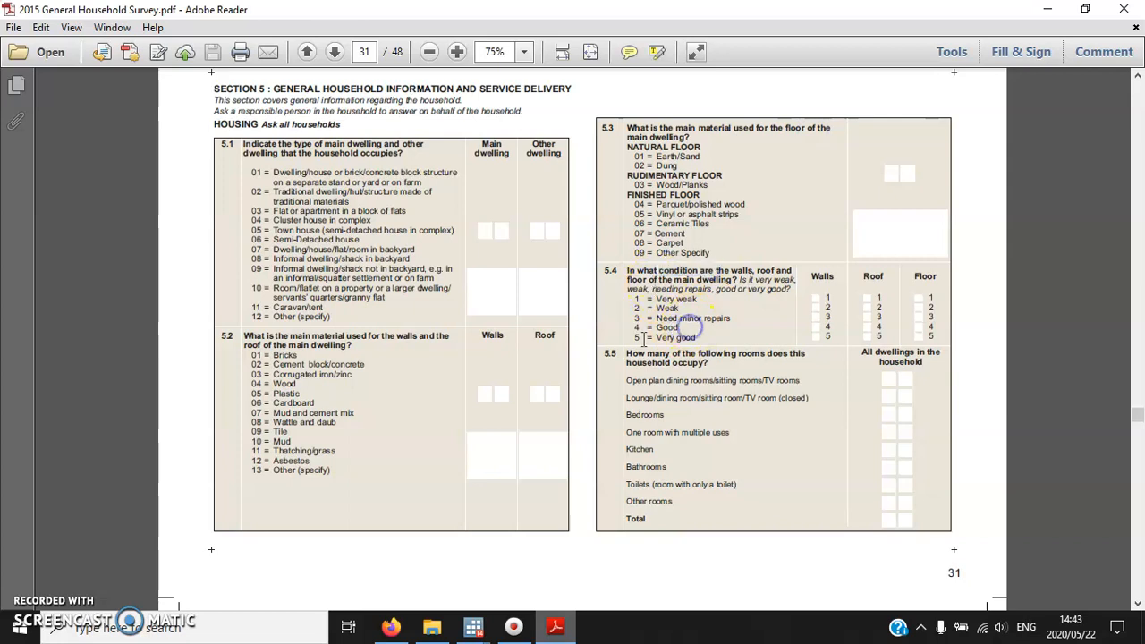
Review question 5.7 on monthly rent or mortgage payments and highlight its answer ranges.
click(335, 52)
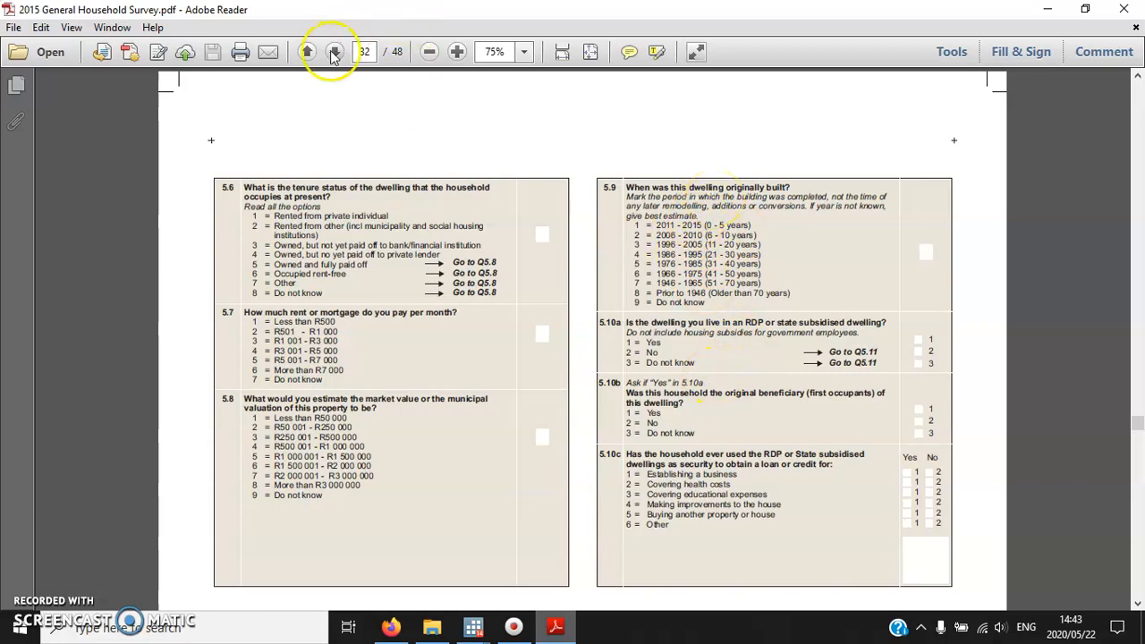
drag(262, 310, 296, 376)
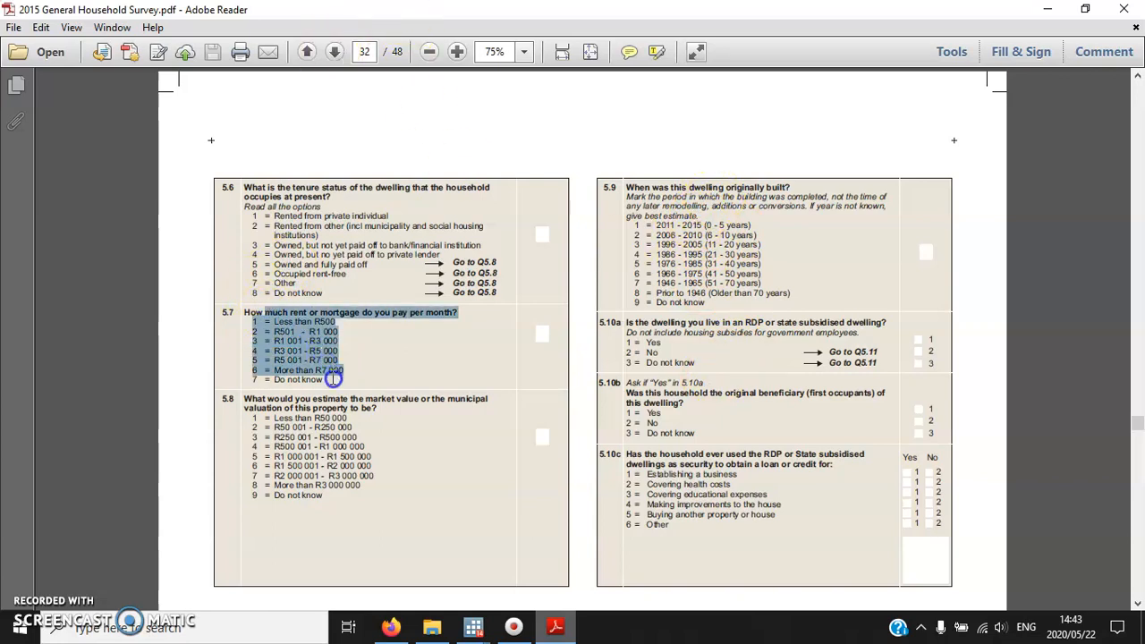
click(329, 370)
Examine the drinking water questions from 5.12 onward and continue to the municipal water and sanitation questions.
click(334, 52)
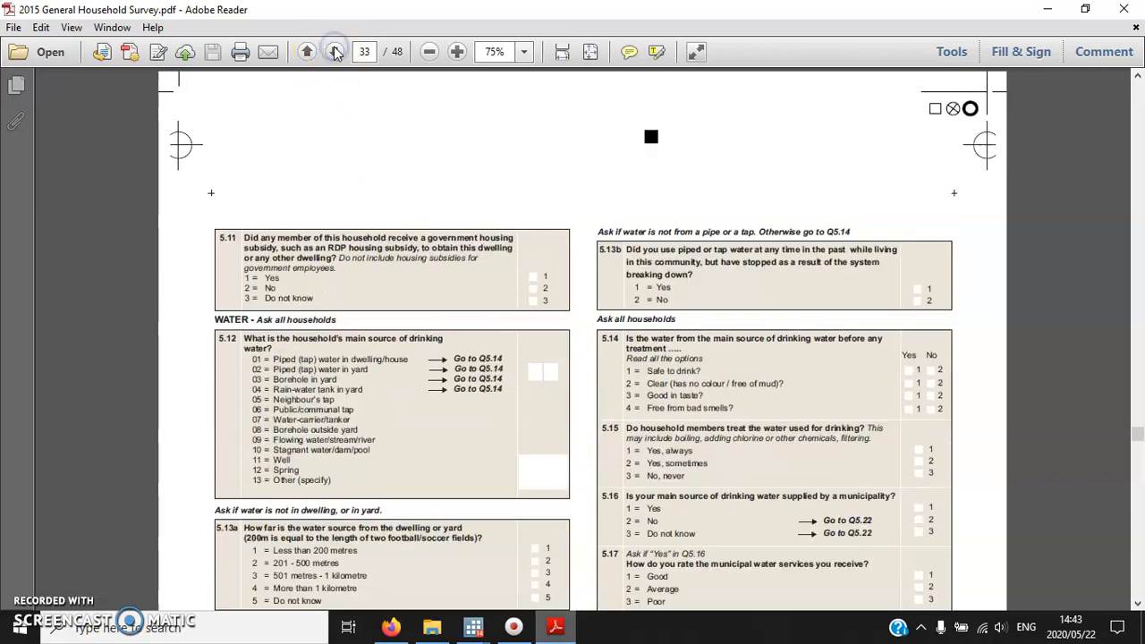
scroll(513, 394, down, 3)
scroll(490, 477, up, 3)
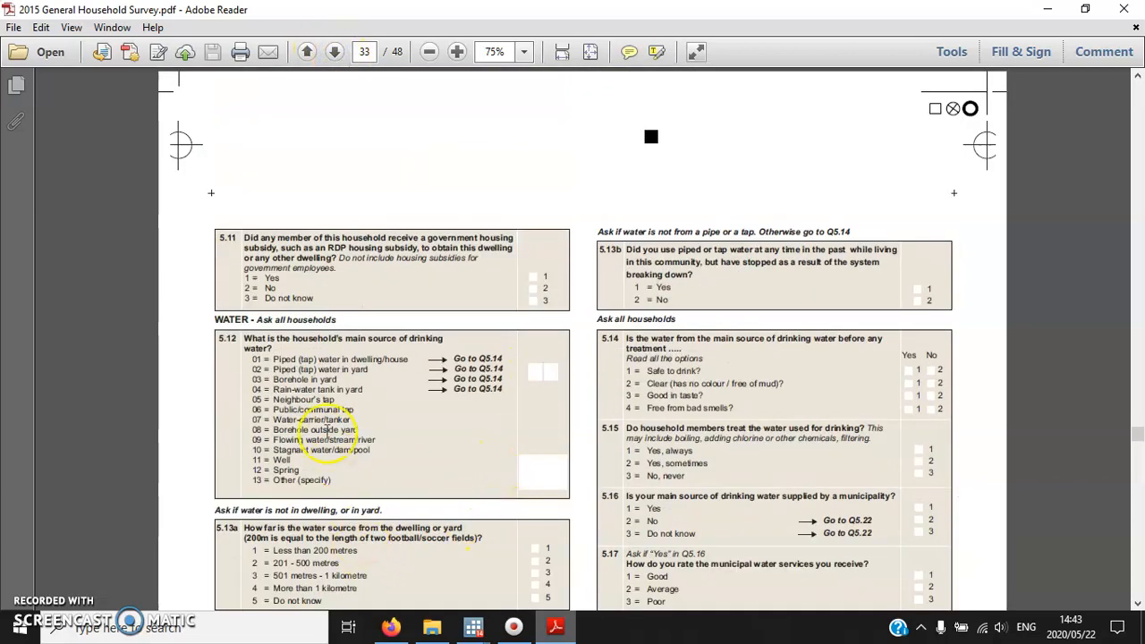
click(335, 52)
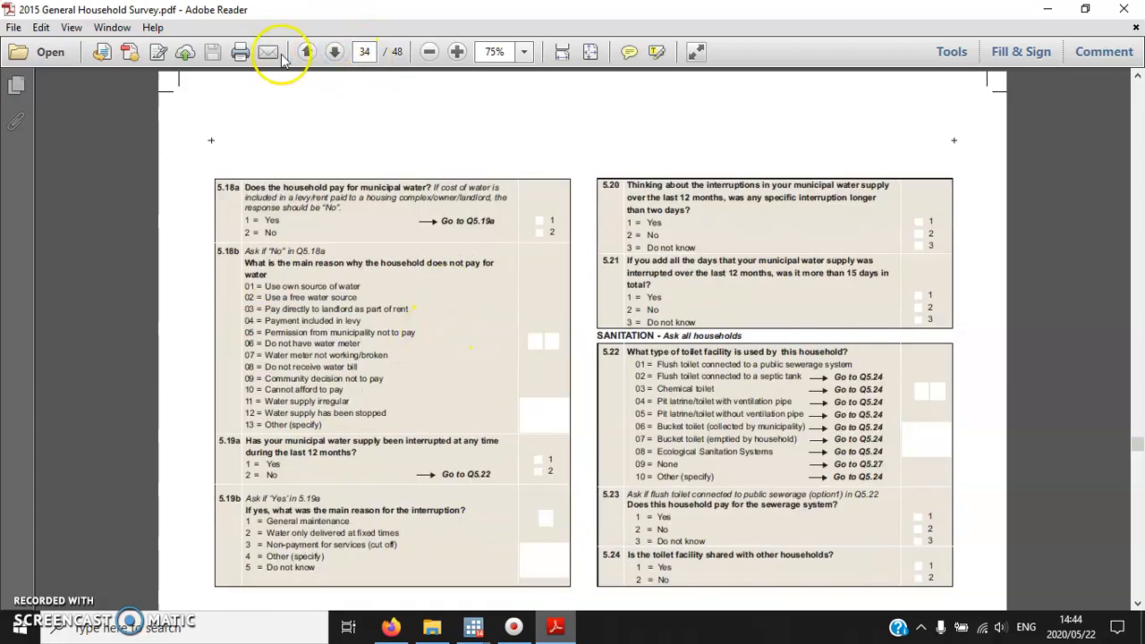
Examine the toilet facility, energy and refuse removal questions from 5.25a to 5.32, highlighting electricity supply quality question 5.29a.
click(331, 54)
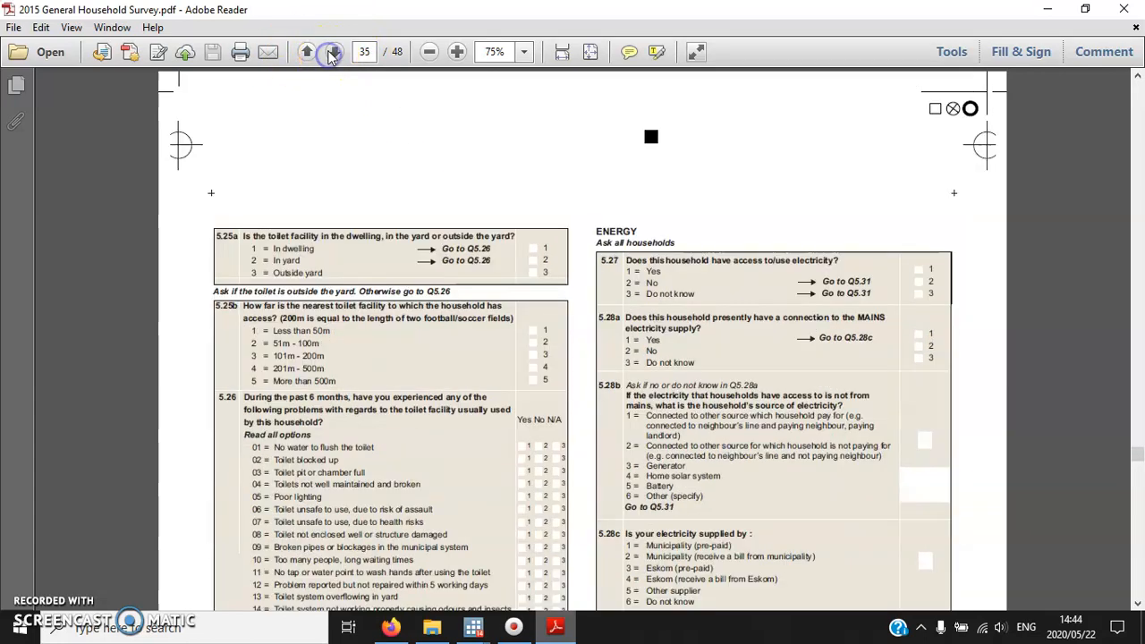
click(331, 52)
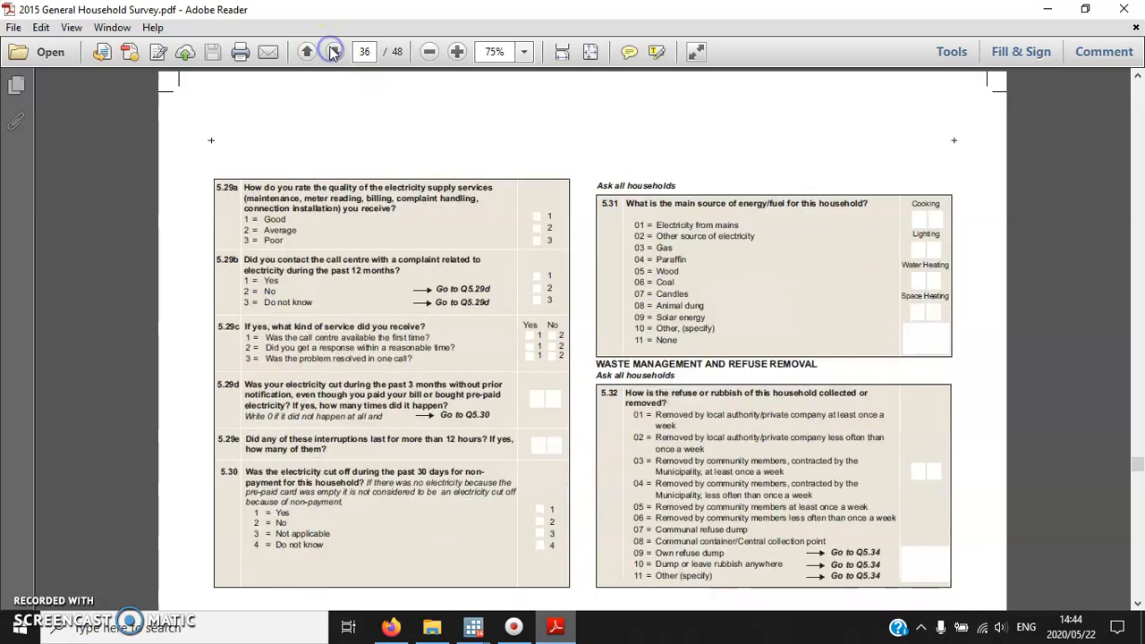
drag(264, 192, 286, 243)
click(407, 208)
drag(388, 188, 370, 237)
click(367, 237)
scroll(779, 396, down, 3)
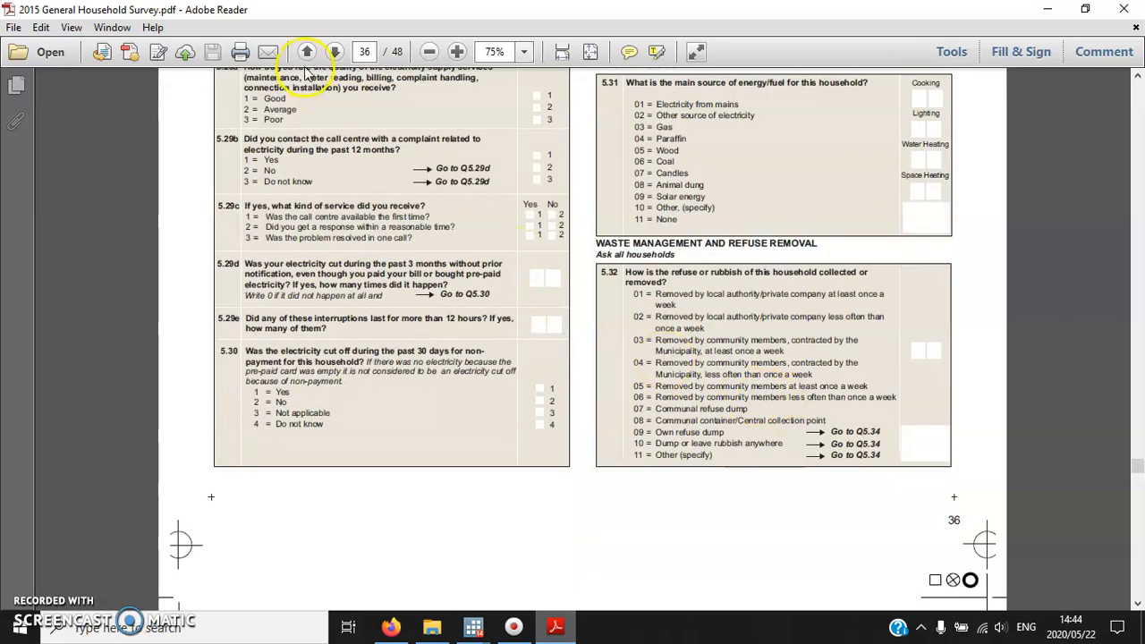
Examine the refuse payment, recycling, waste collection and environment questions from 5.33a to 5.38.
click(333, 52)
scroll(419, 255, down, 3)
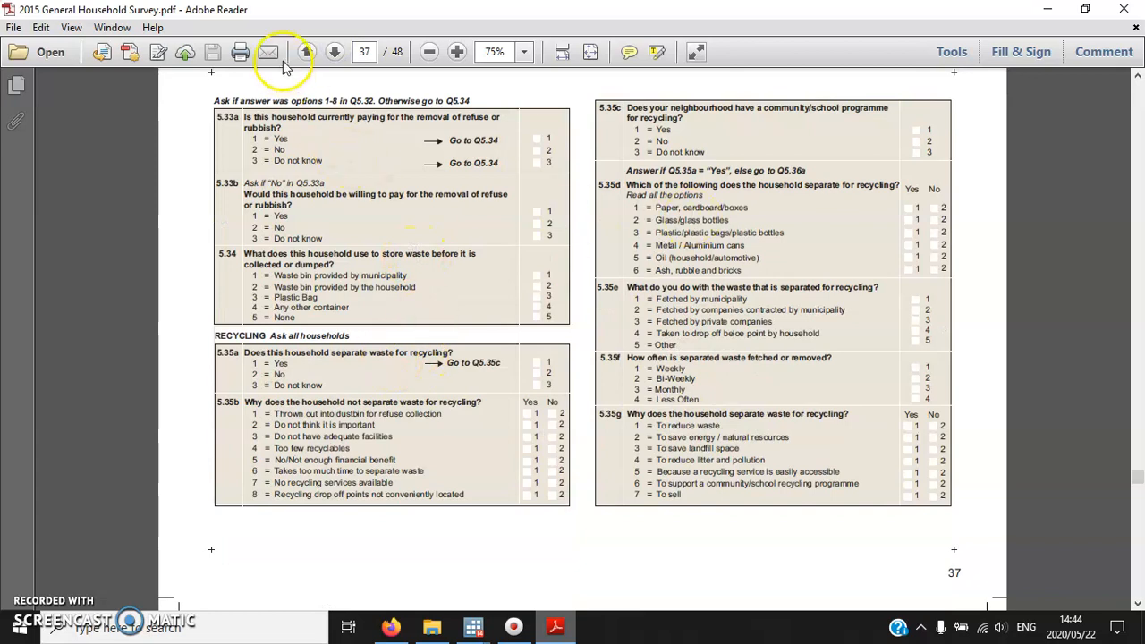
click(334, 52)
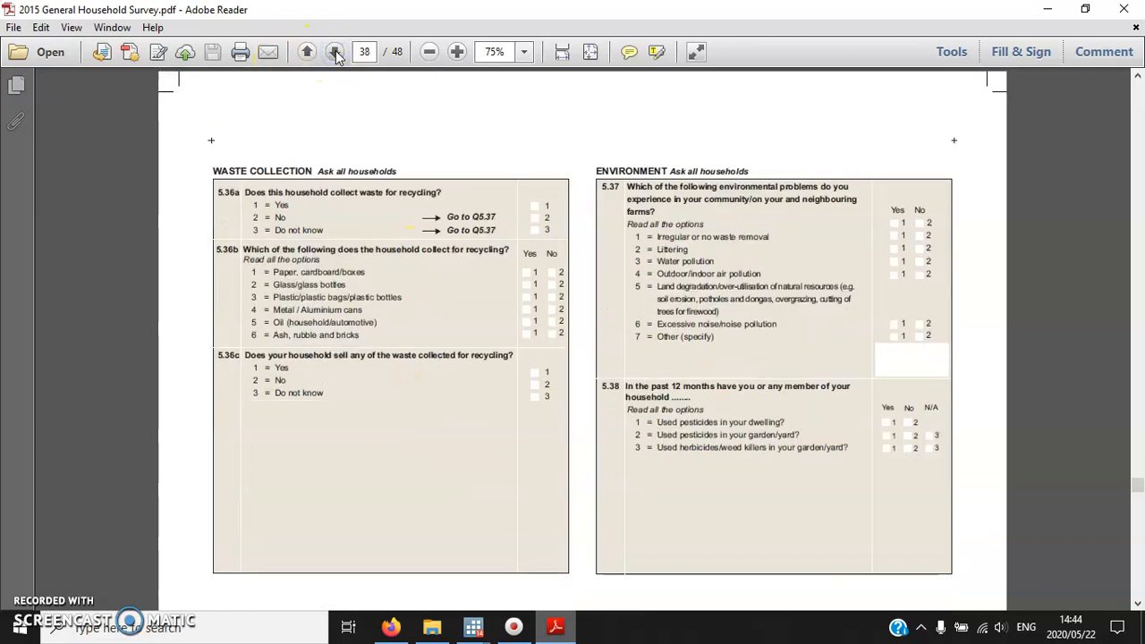
Examine Section 6 on communication and transport, highlighting the internet services in question 6.4 and the mail wording in 6.7.
click(335, 51)
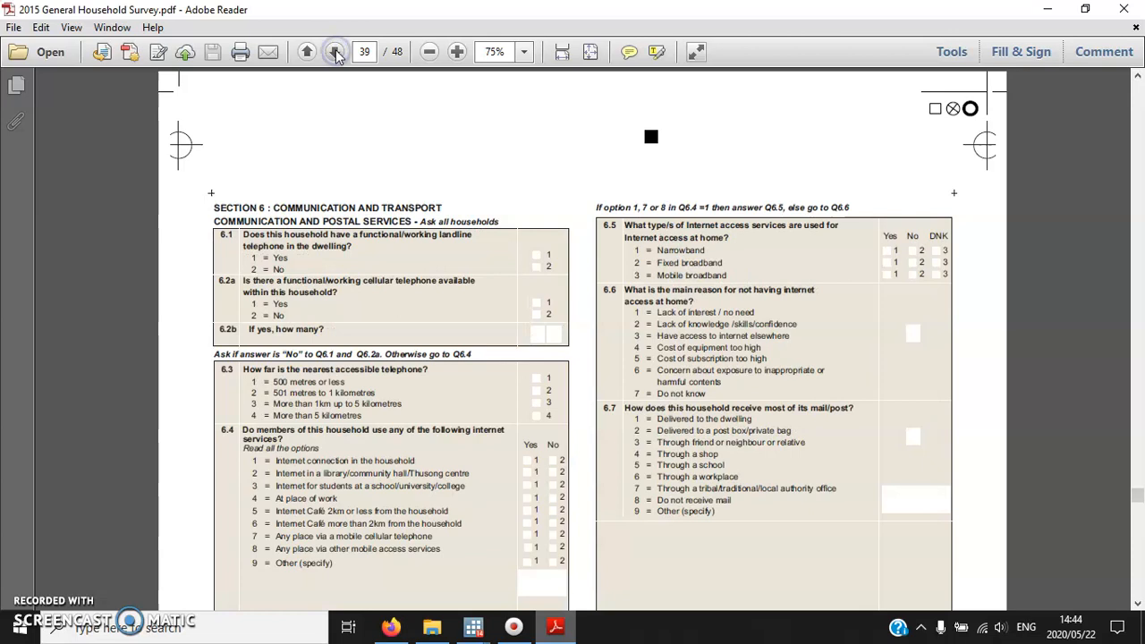
scroll(477, 524, down, 1)
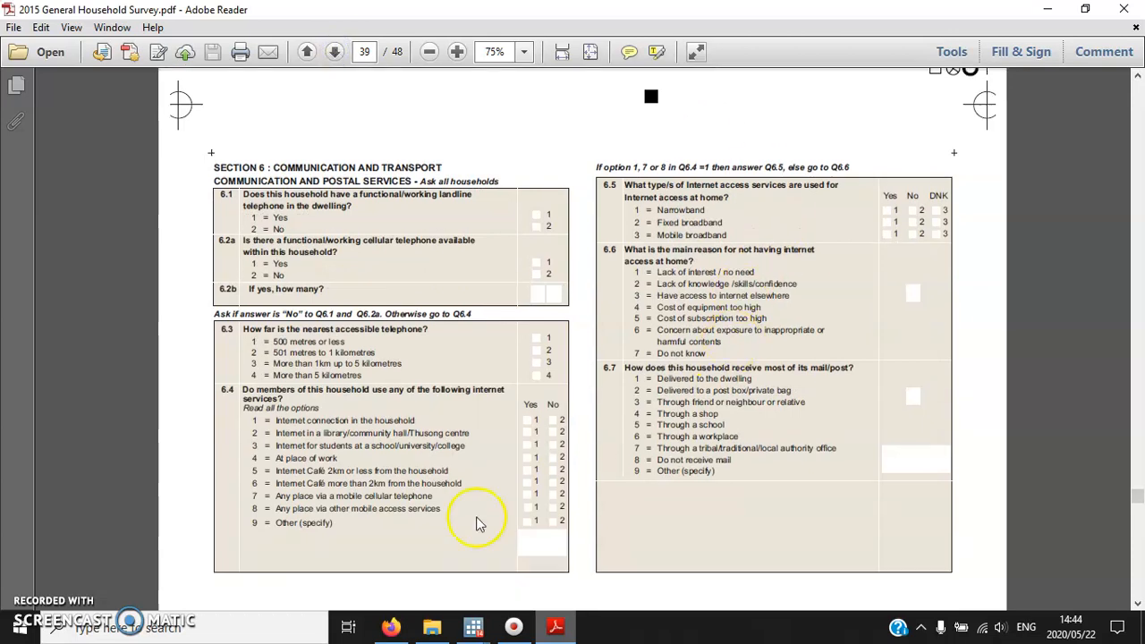
drag(268, 407, 333, 528)
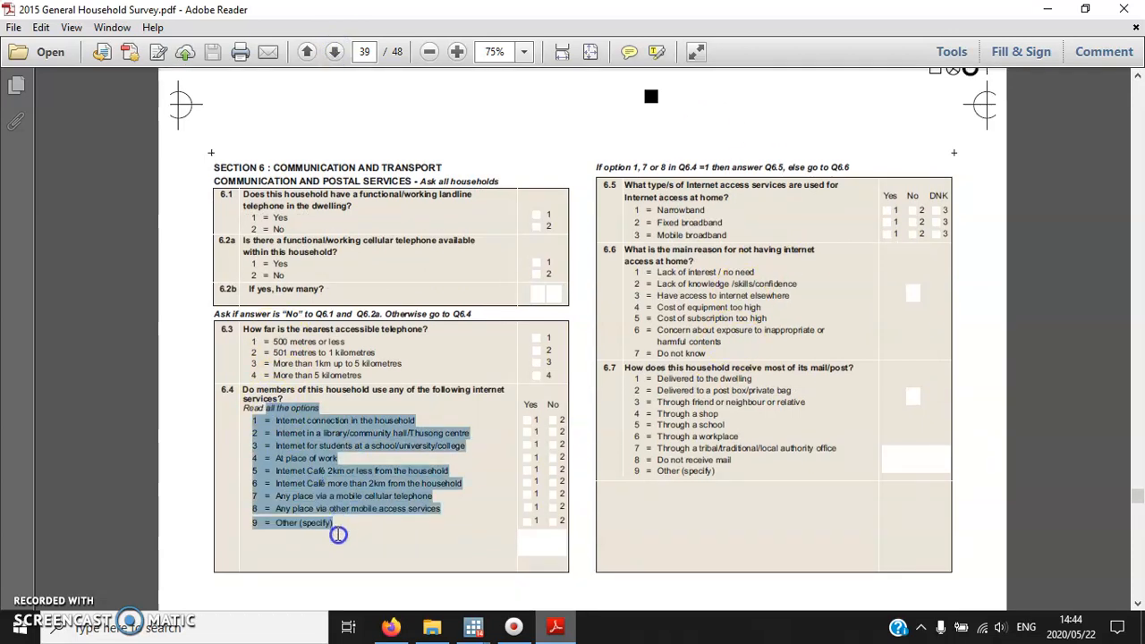
click(334, 528)
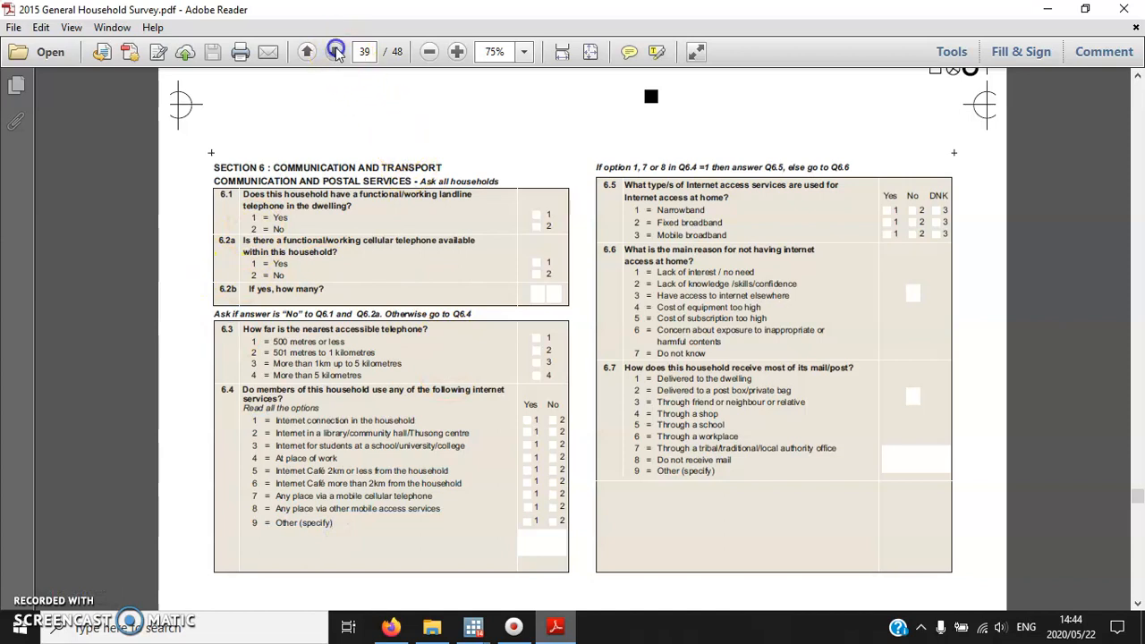
drag(812, 368, 847, 366)
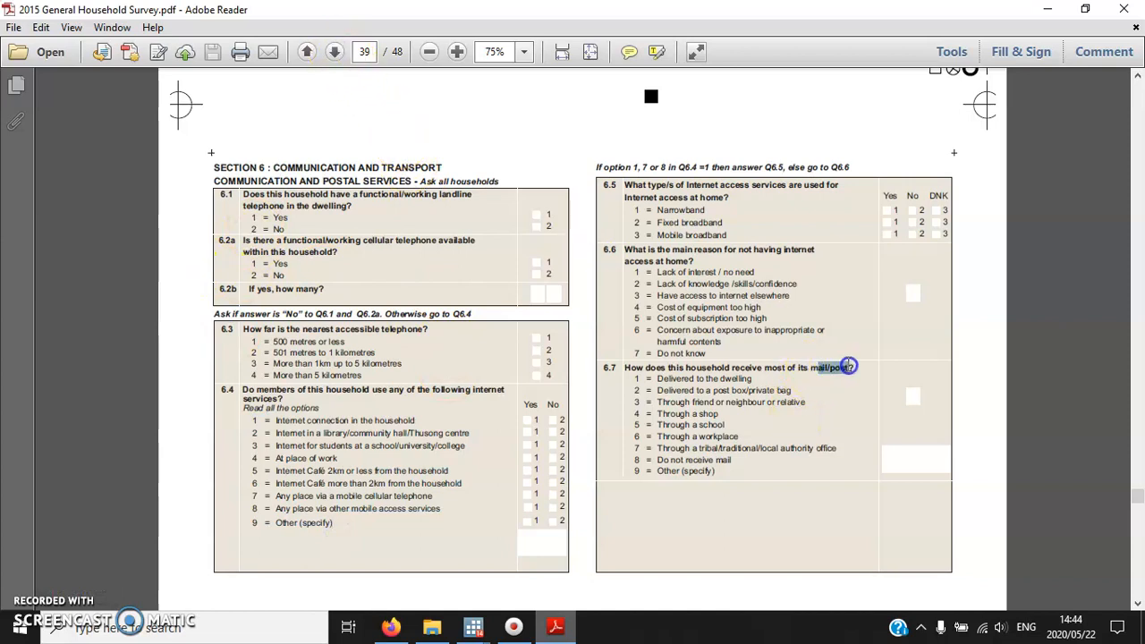
click(758, 413)
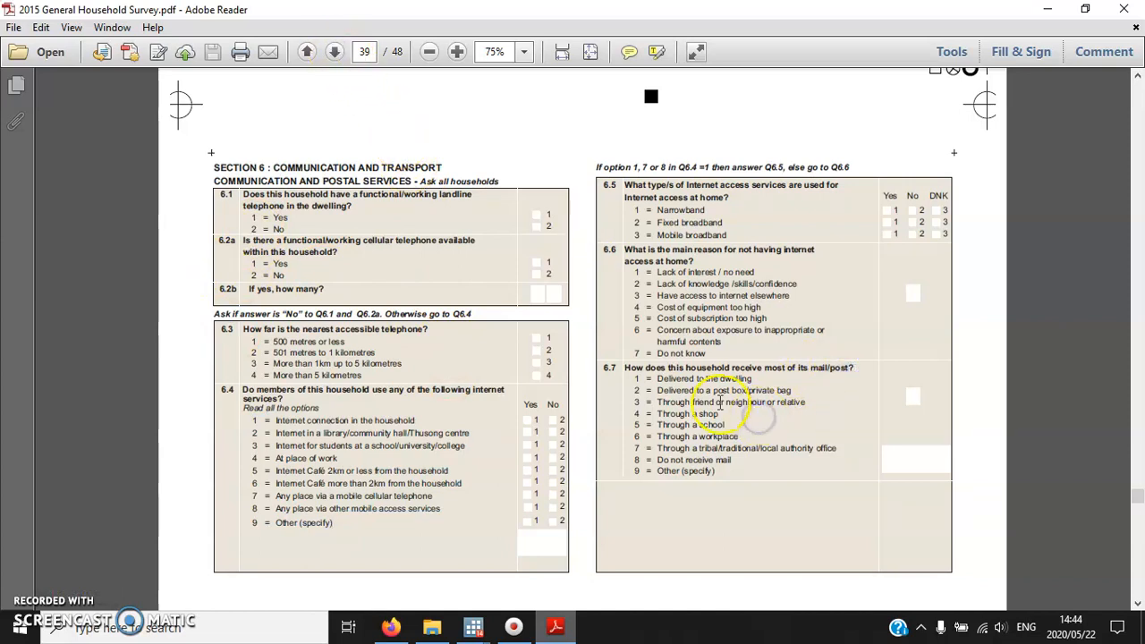
click(334, 52)
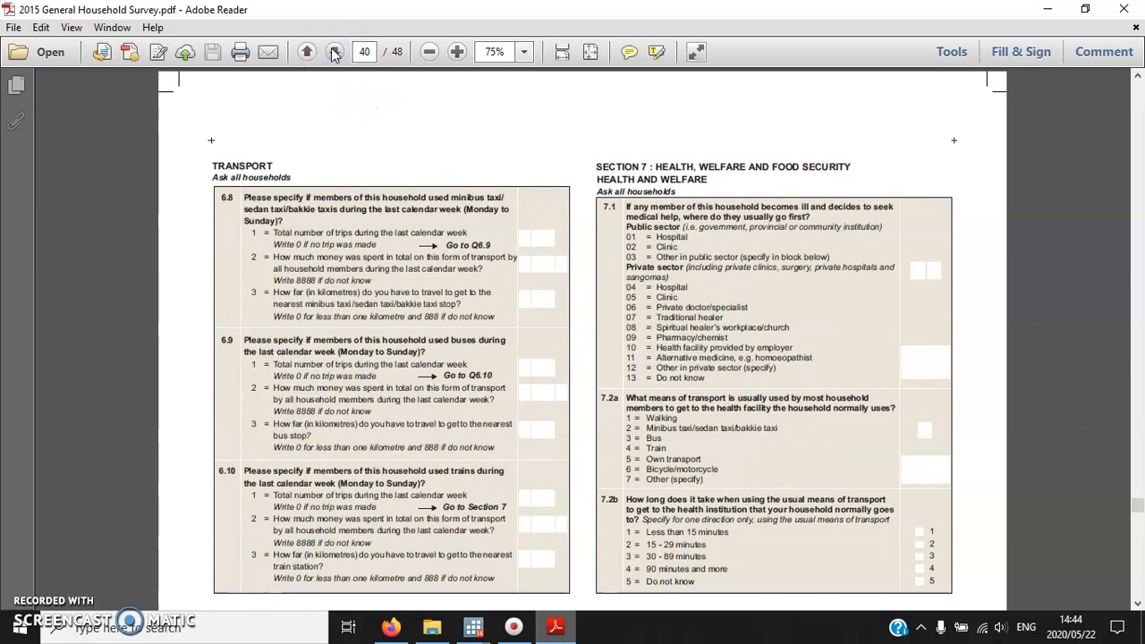
scroll(350, 359, down, 2)
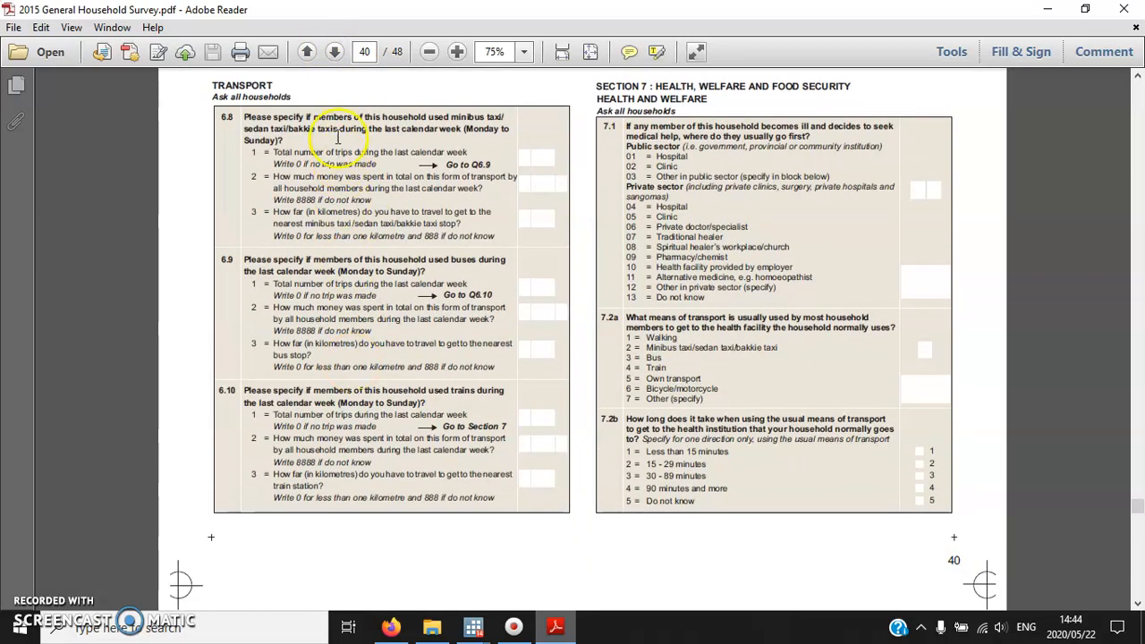
Review the Section 7 health facility and food security questions, highlighting 7.6 and 7.7 on adult and child hunger.
click(336, 52)
scroll(440, 261, down, 3)
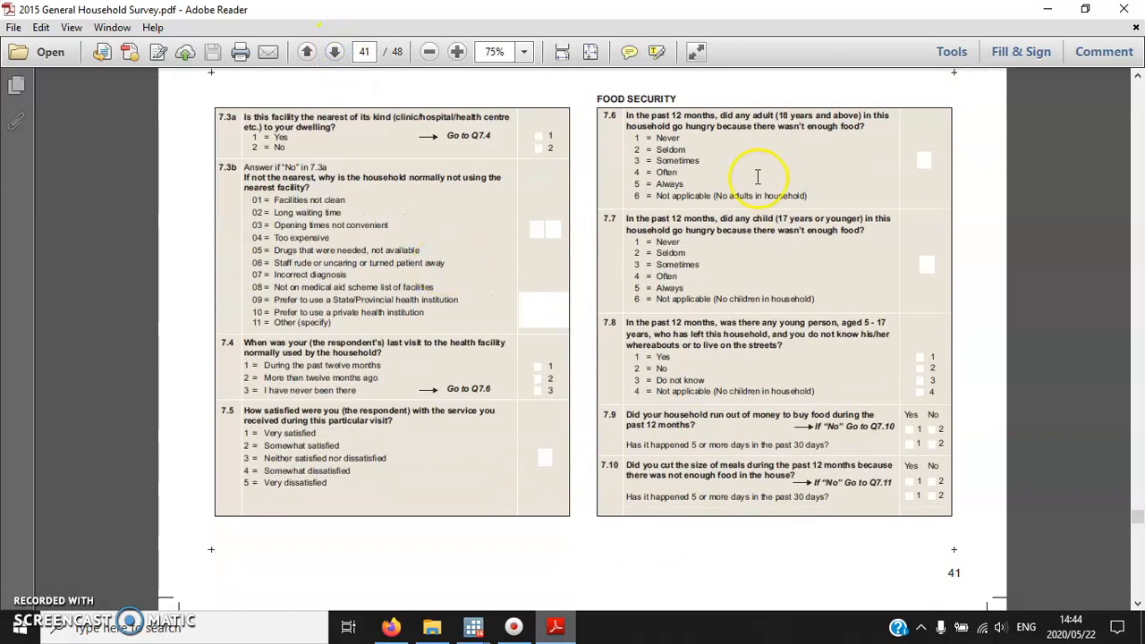
drag(763, 116, 812, 296)
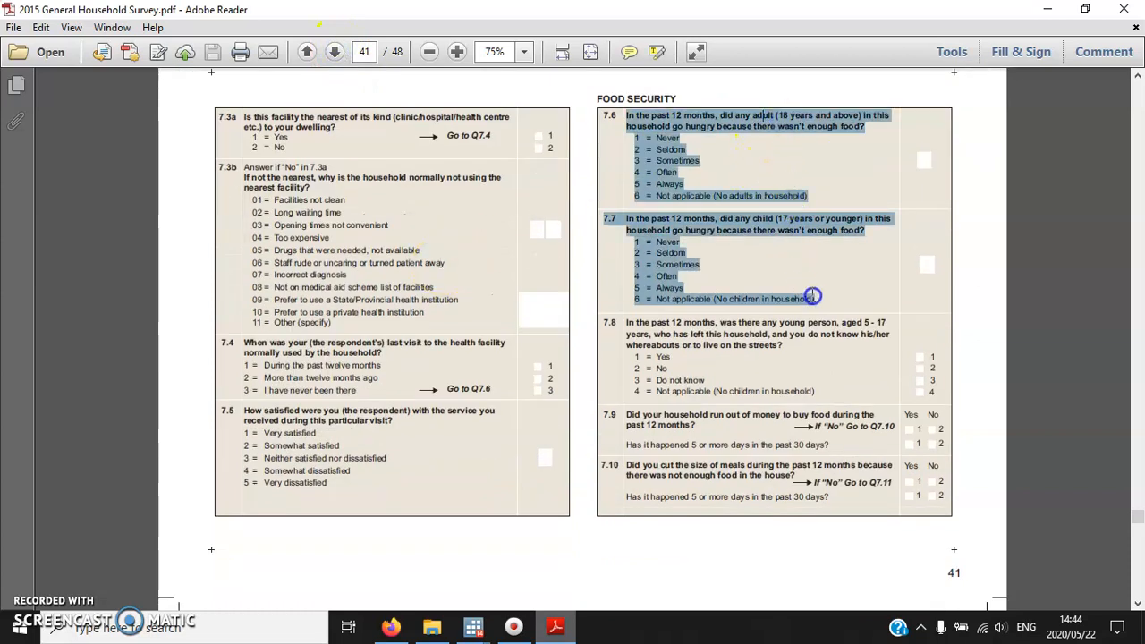
click(725, 263)
drag(659, 151, 710, 258)
click(710, 258)
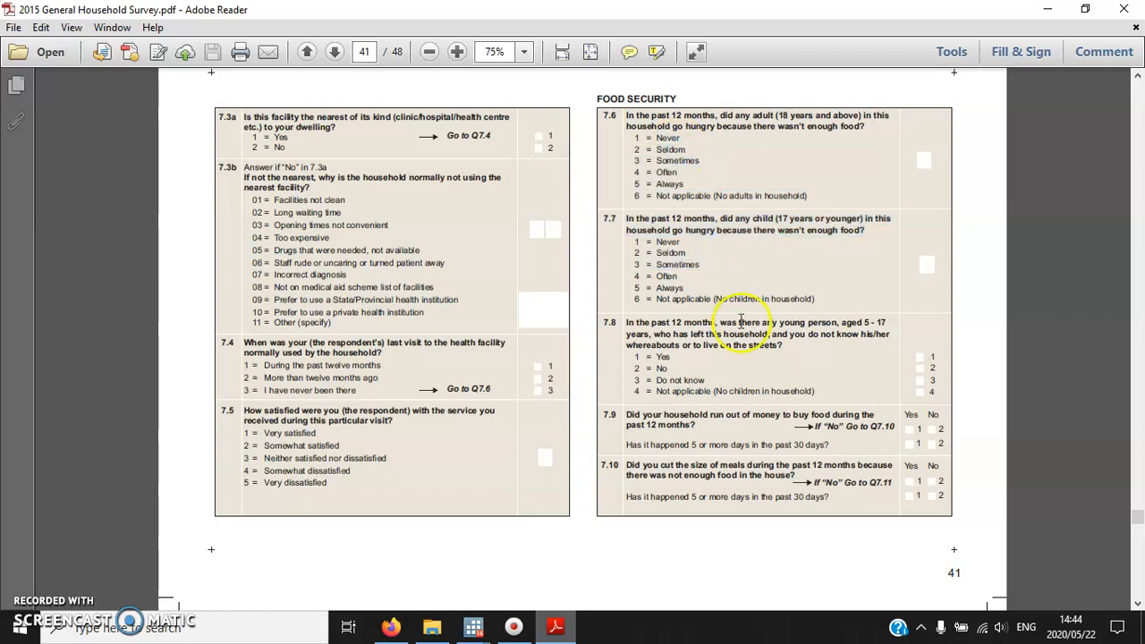
Examine Section 8 on household livelihoods and highlight the list of household assets in question 8.21.
click(333, 52)
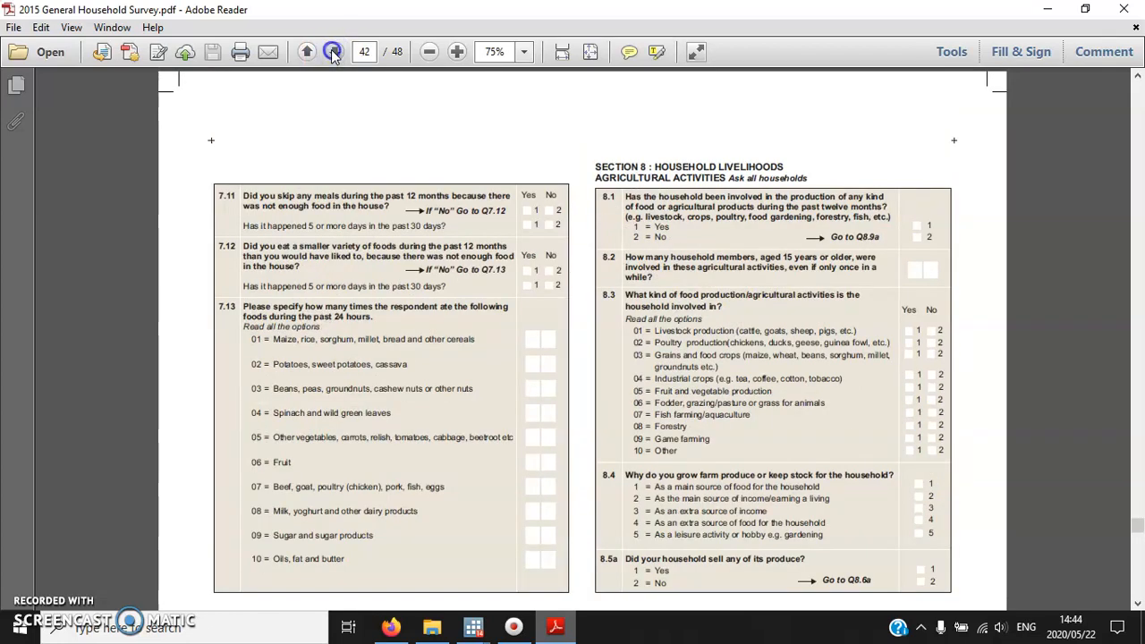
click(335, 53)
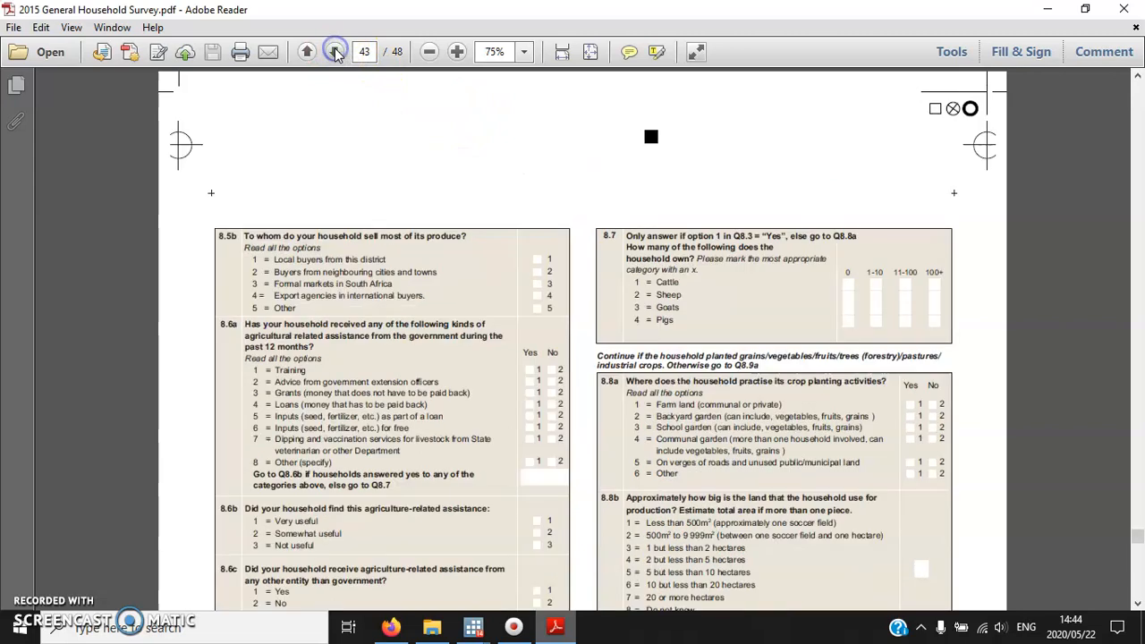
click(335, 53)
click(335, 53)
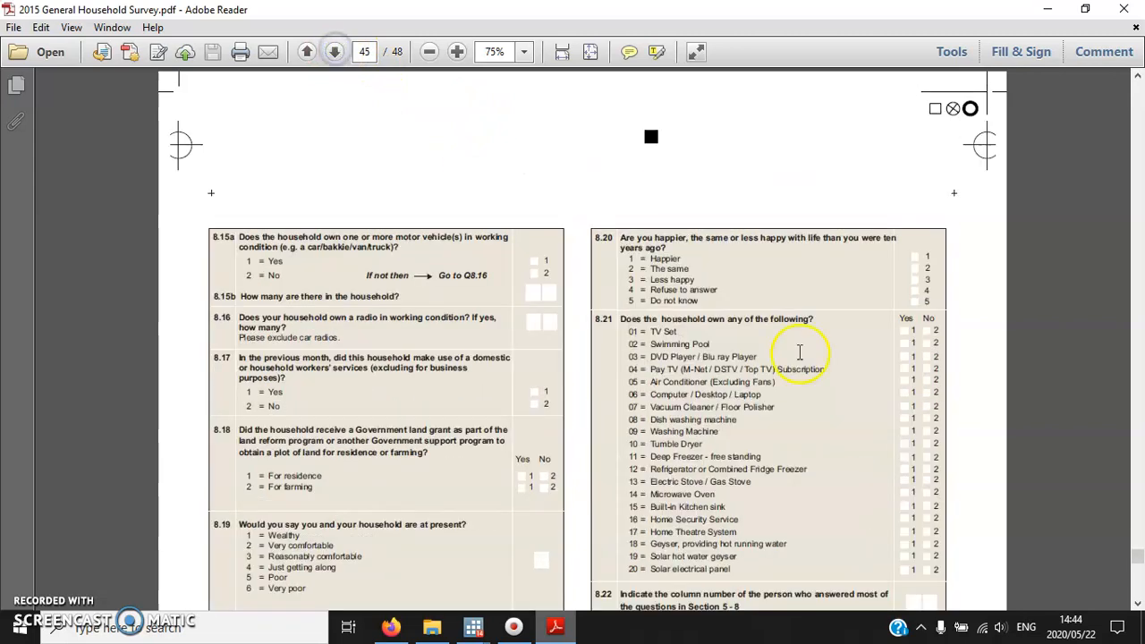
scroll(800, 353, down, 2)
drag(645, 205, 749, 450)
click(748, 450)
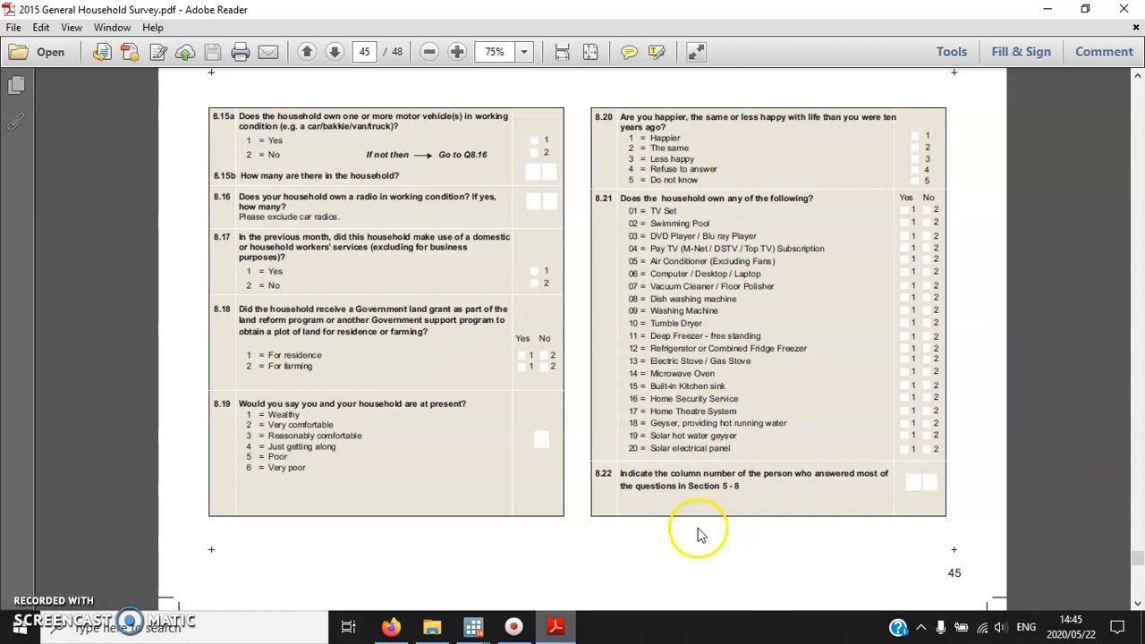
View Section 9 on mortality in the last 12 months and close the survey questionnaire.
click(334, 52)
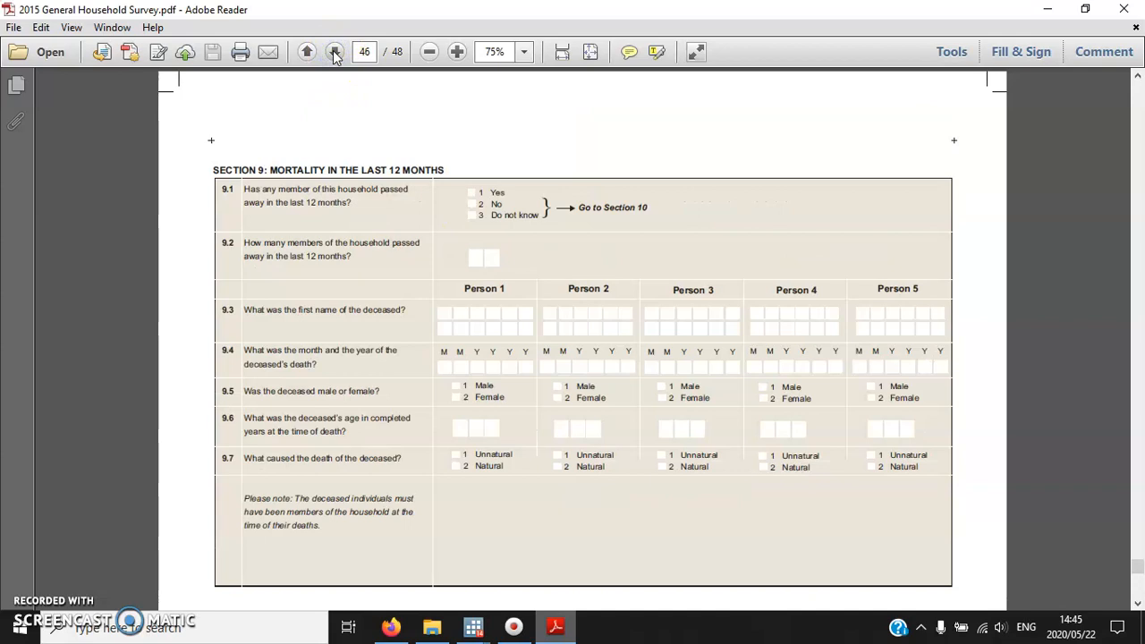
click(1123, 9)
click(562, 414)
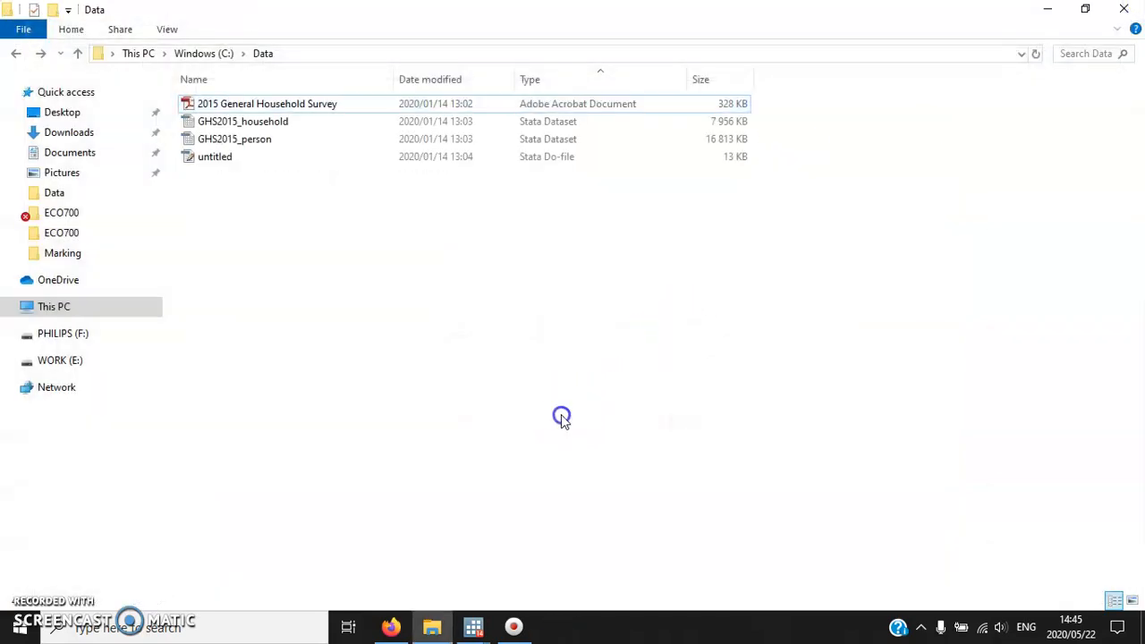
Switch to Stata and close the Do-file Editor holding the IES2010 commands.
click(471, 624)
click(397, 563)
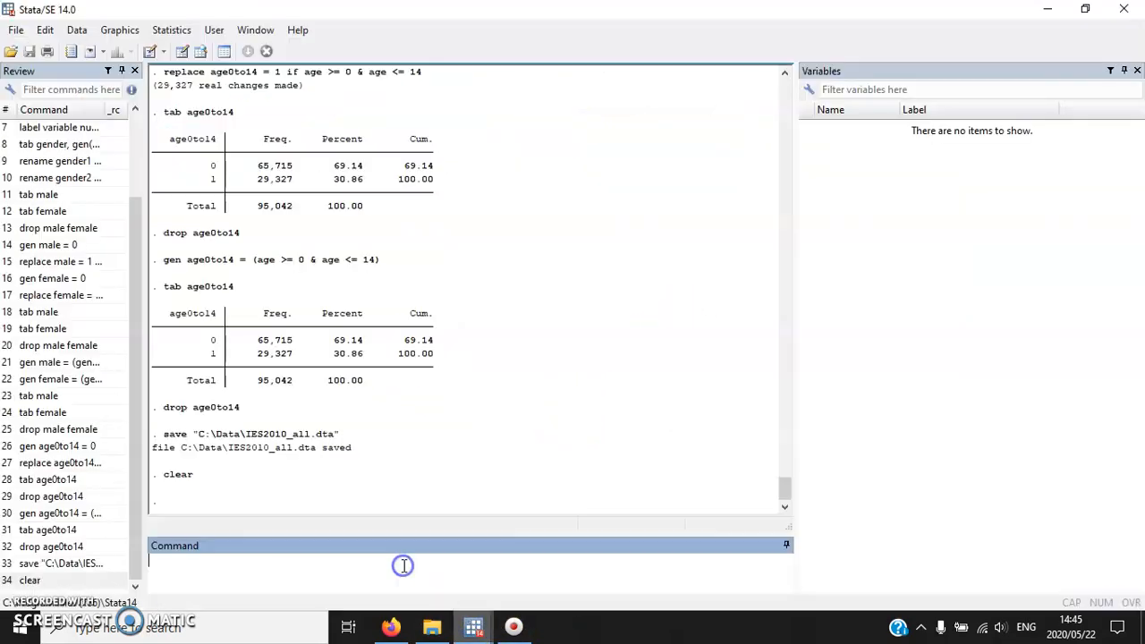
click(473, 627)
click(564, 555)
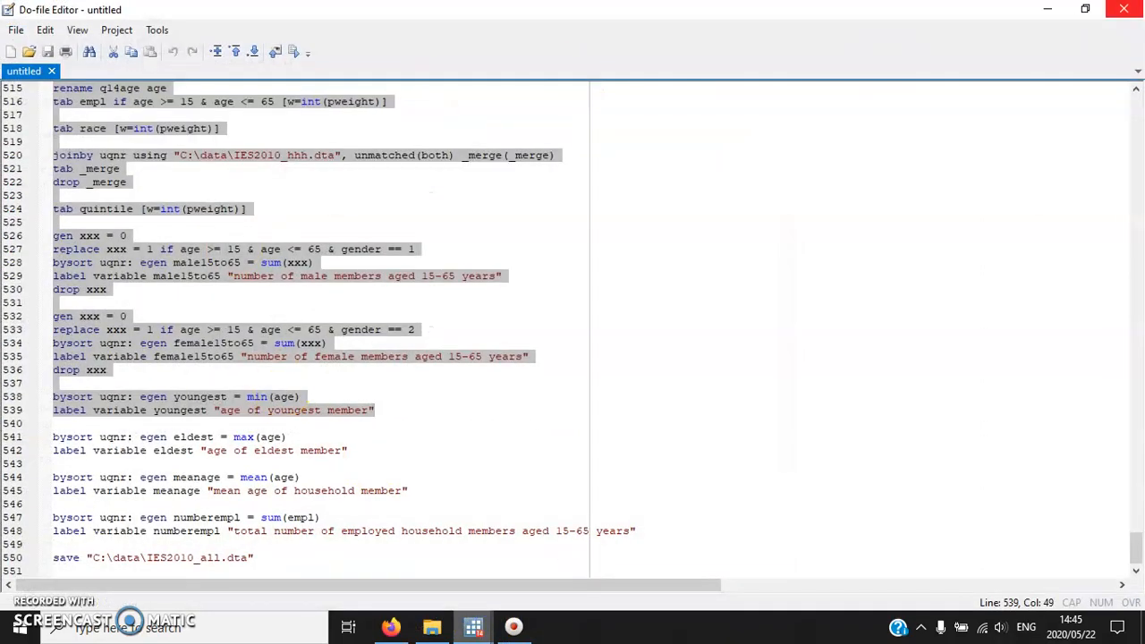
click(1123, 9)
Check the GHS2015 files in the Data folder and open the GHS2015_household dataset in Stata.
click(432, 626)
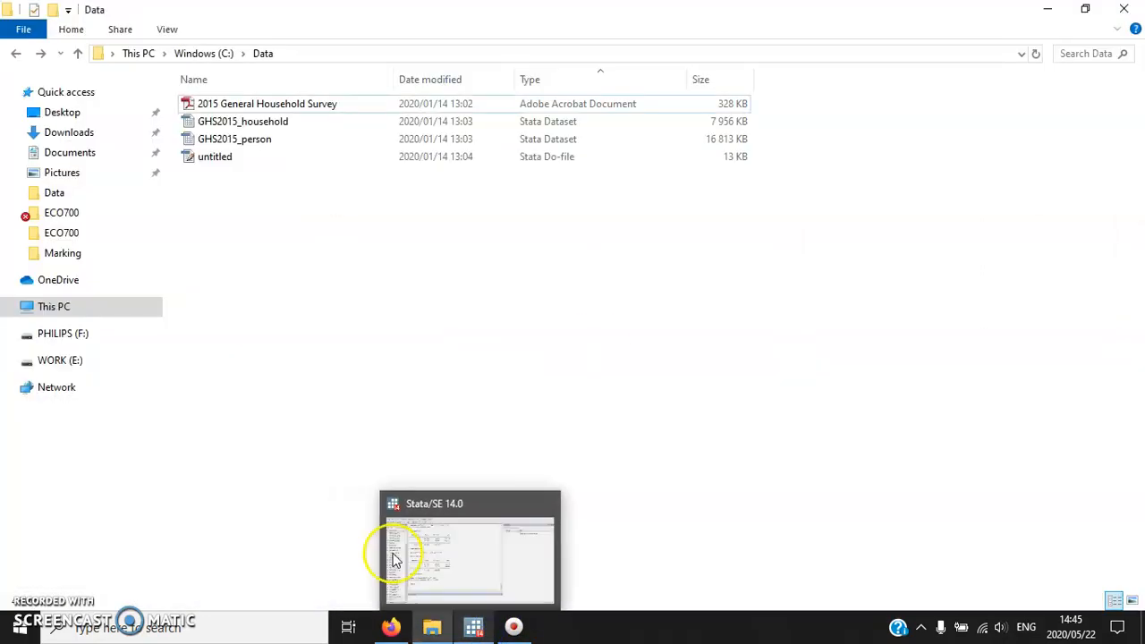
click(254, 140)
click(474, 627)
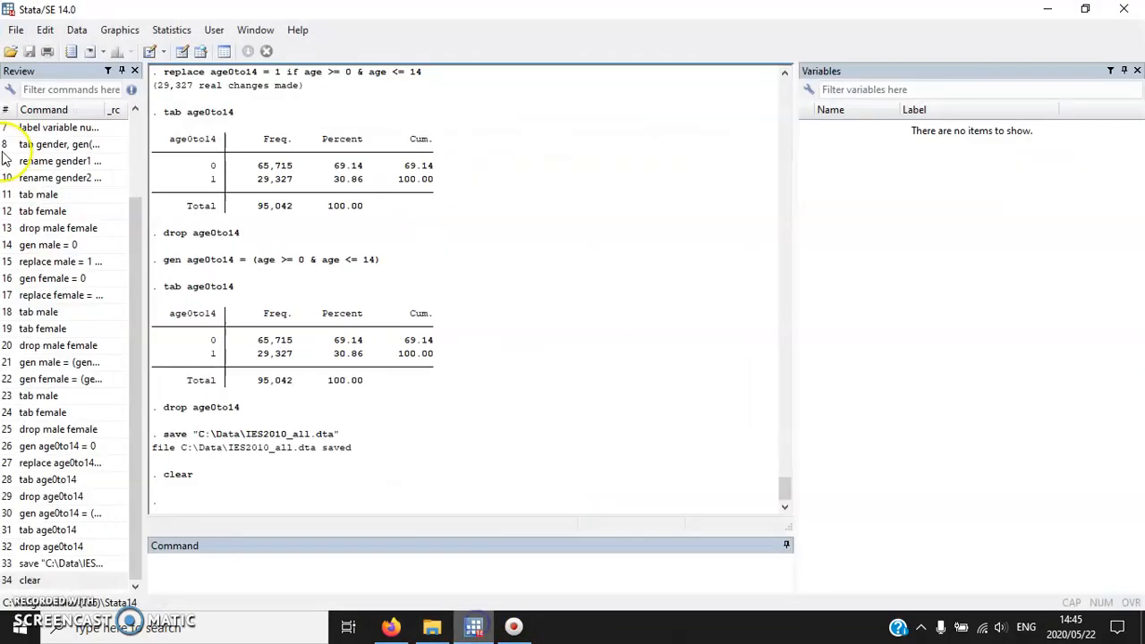
click(10, 51)
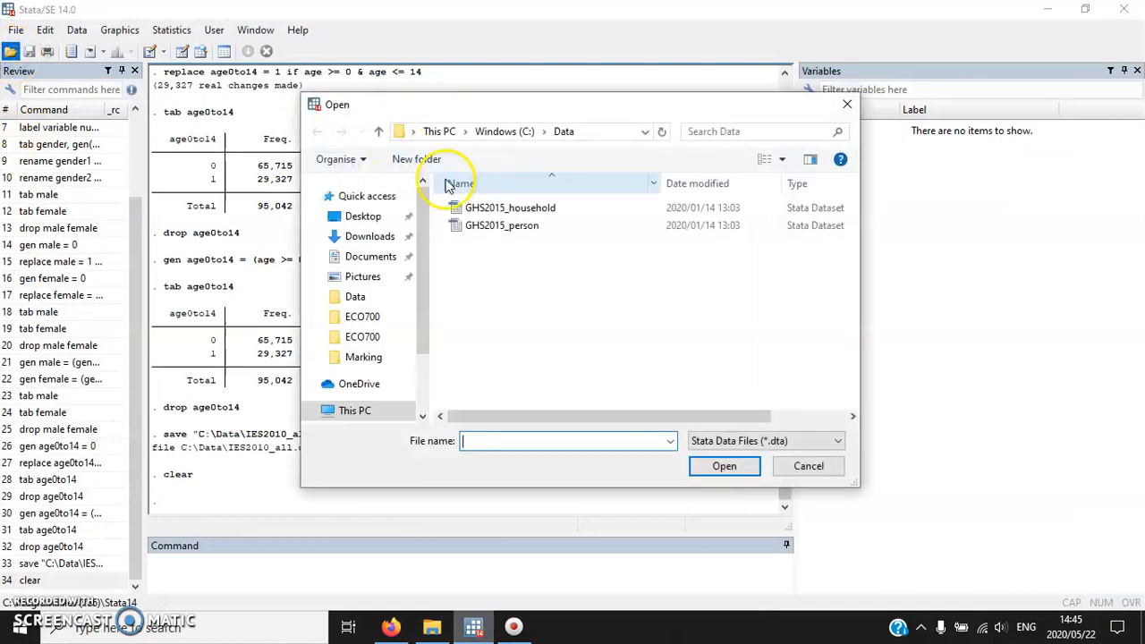
double_click(494, 213)
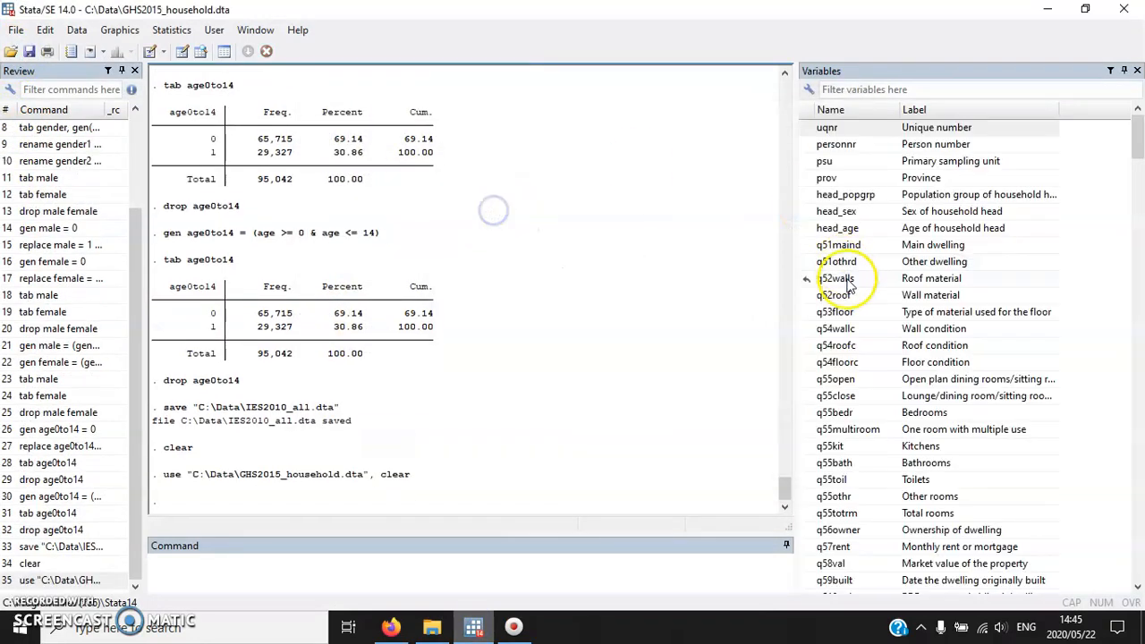
Examine the household dataset's variable names and labels from uqnr through the question variables to house_wgt.
scroll(858, 263, down, 20)
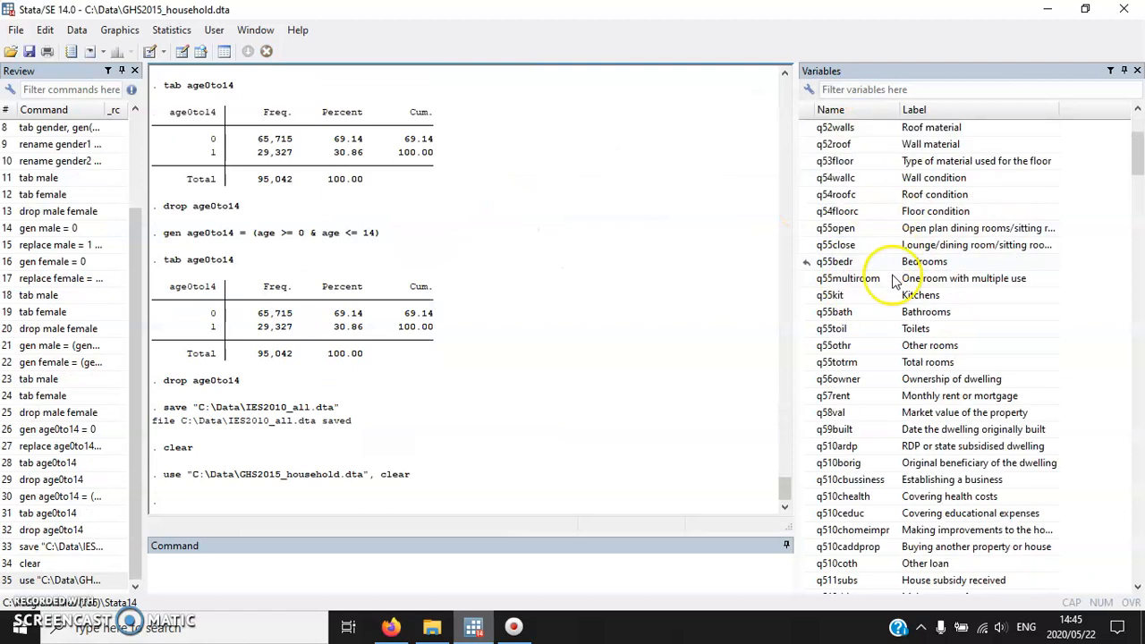
scroll(1065, 330, up, 20)
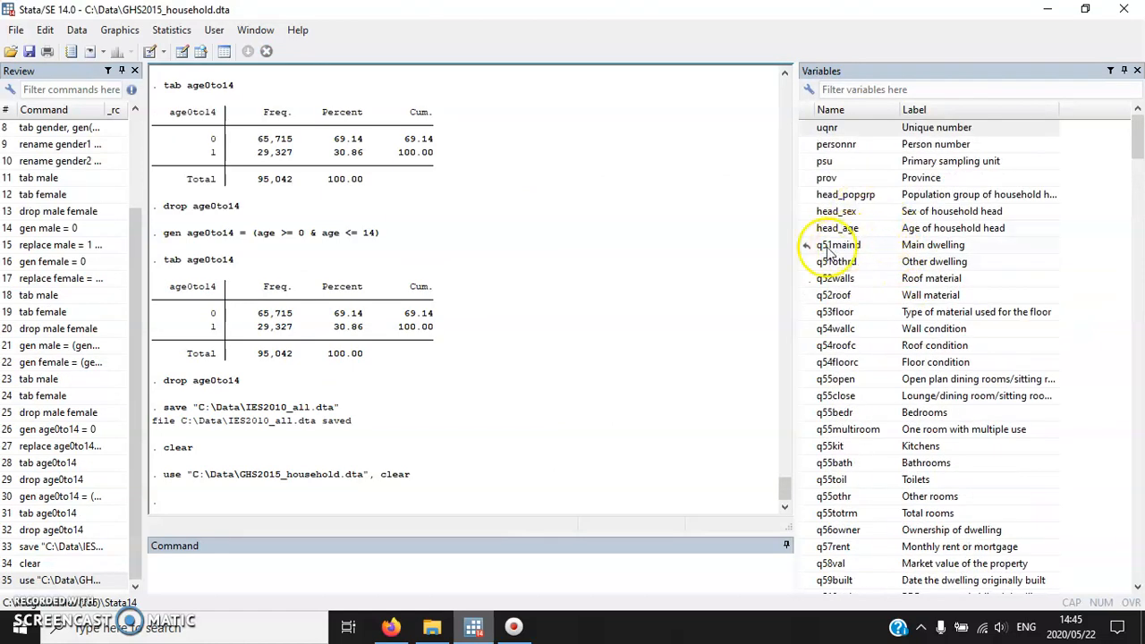
scroll(850, 286, down, 6)
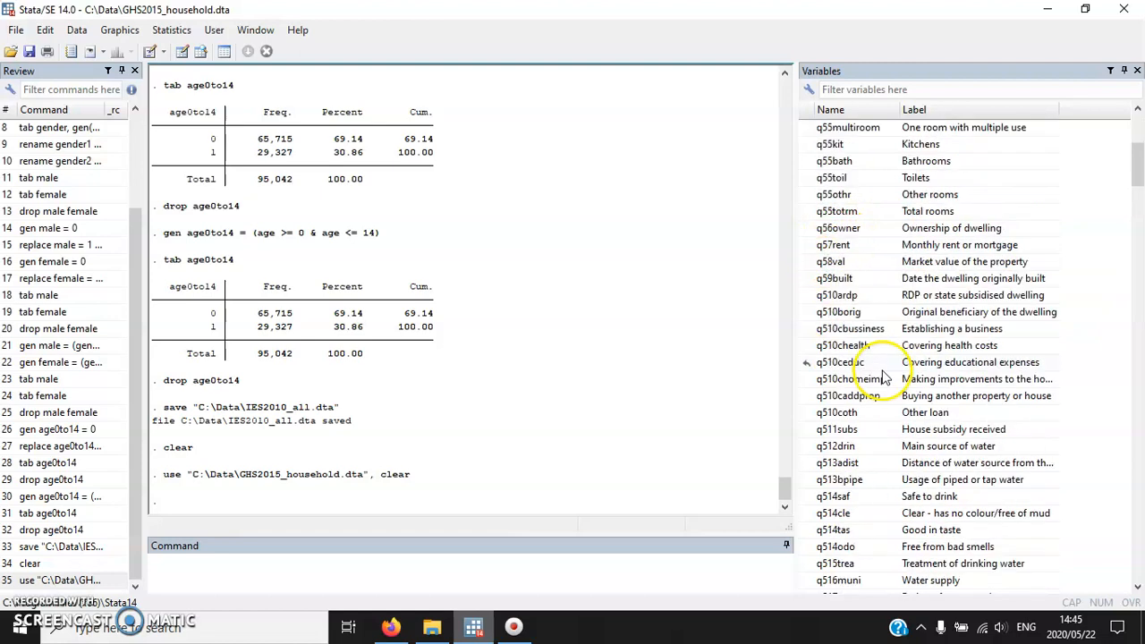
scroll(832, 295, up, 6)
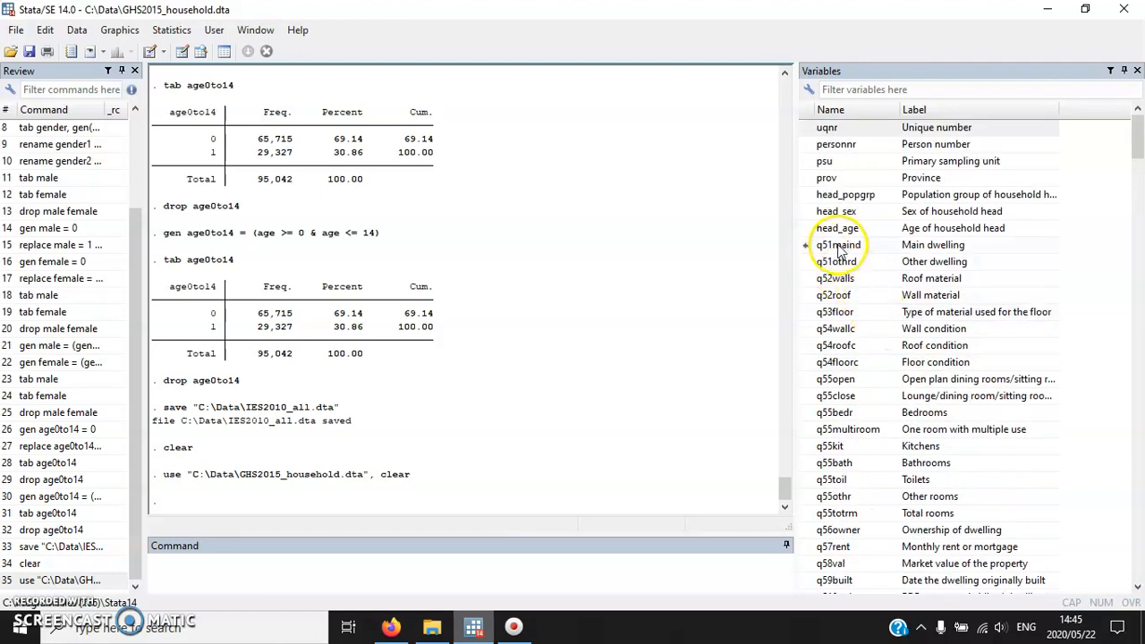
scroll(828, 264, down, 10)
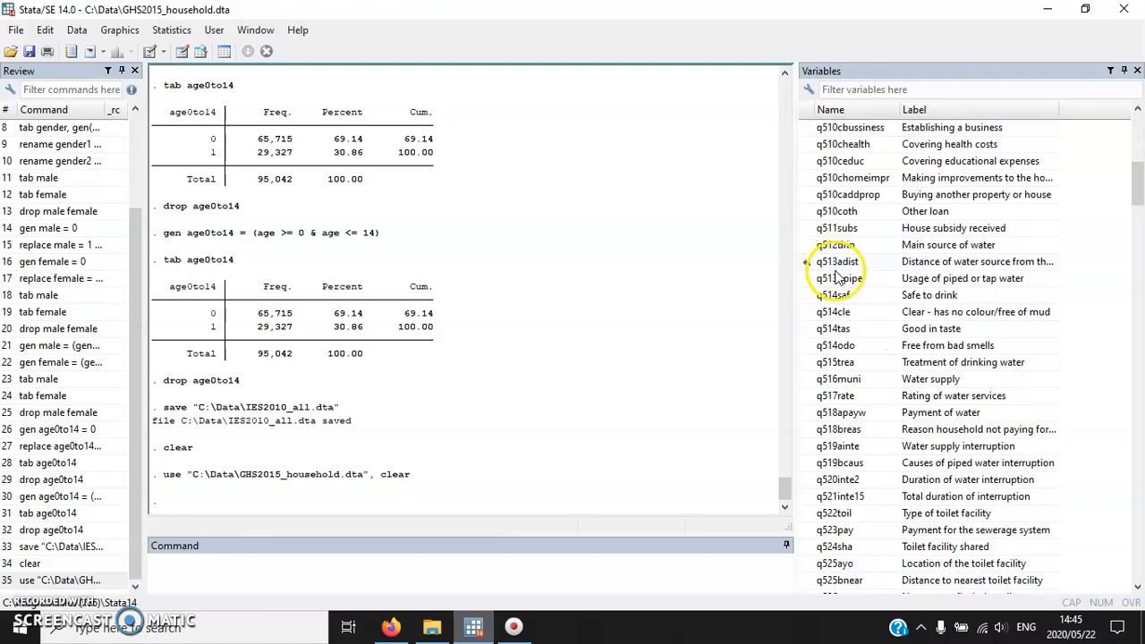
drag(1137, 225, 1137, 577)
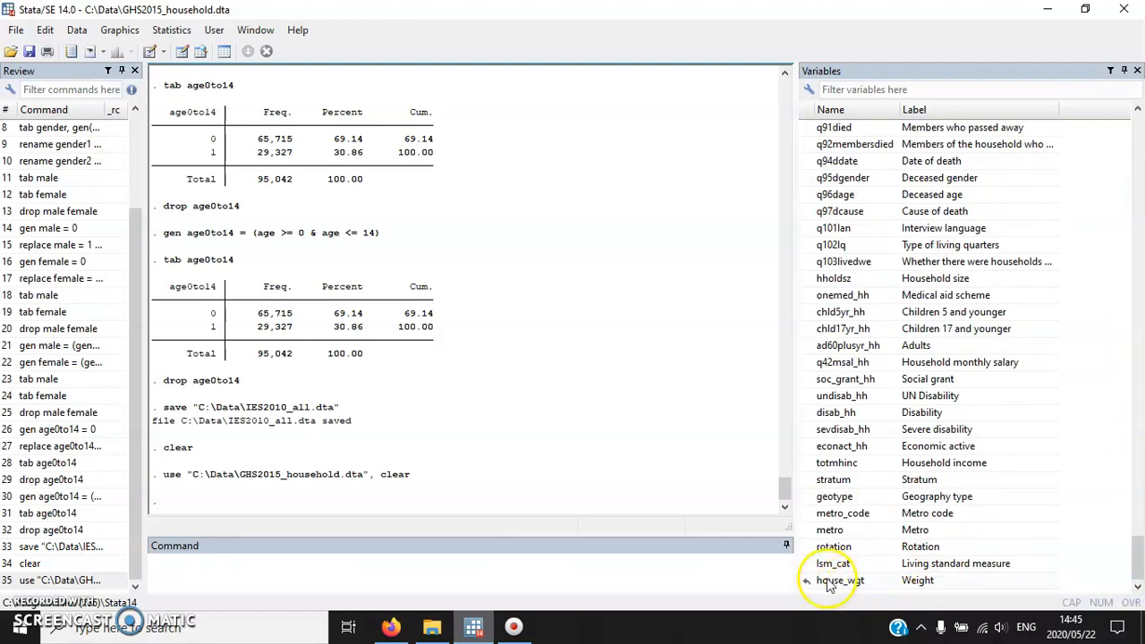
View the household data in the Data Editor, examine the uqnr and personnr values, and close the editor.
click(183, 51)
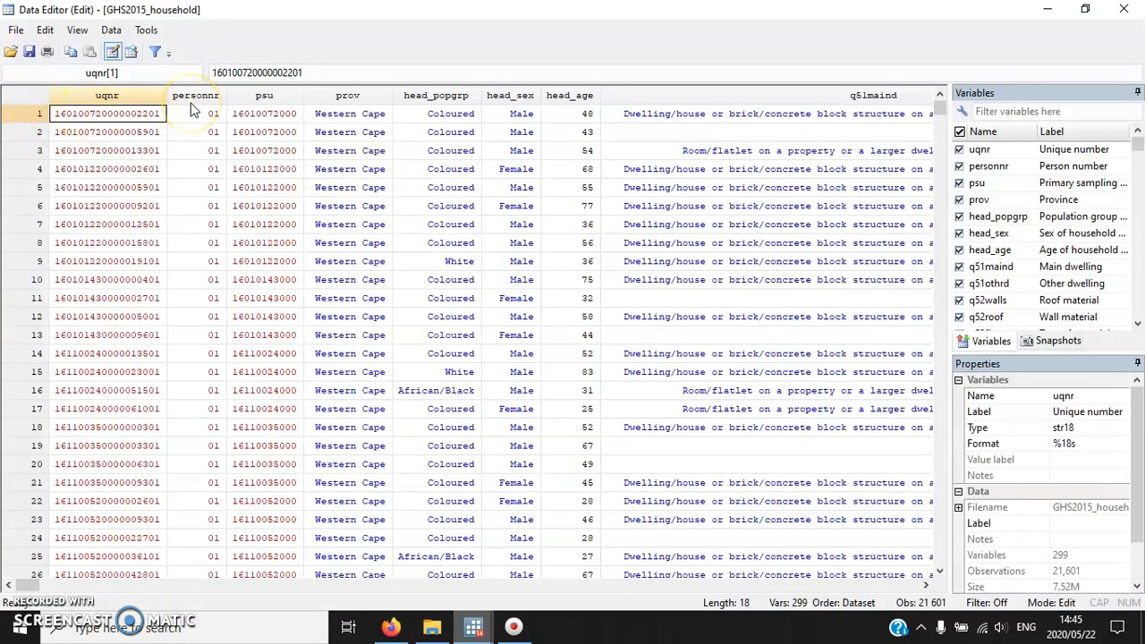
drag(190, 102, 164, 102)
click(155, 134)
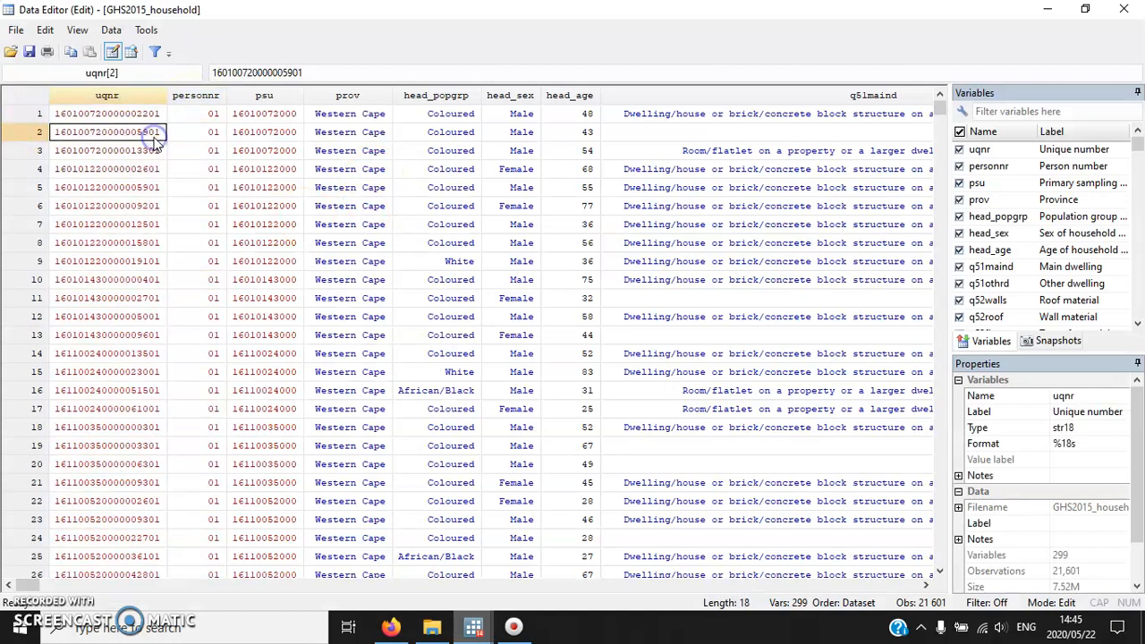
click(198, 98)
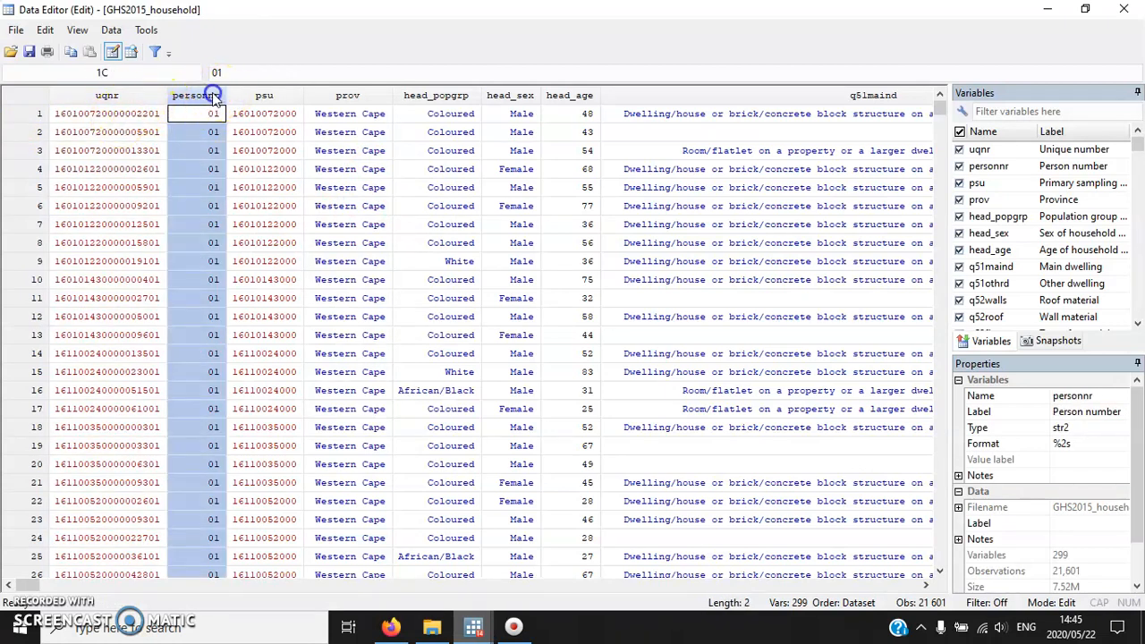
click(123, 117)
drag(123, 118, 190, 248)
click(1134, 8)
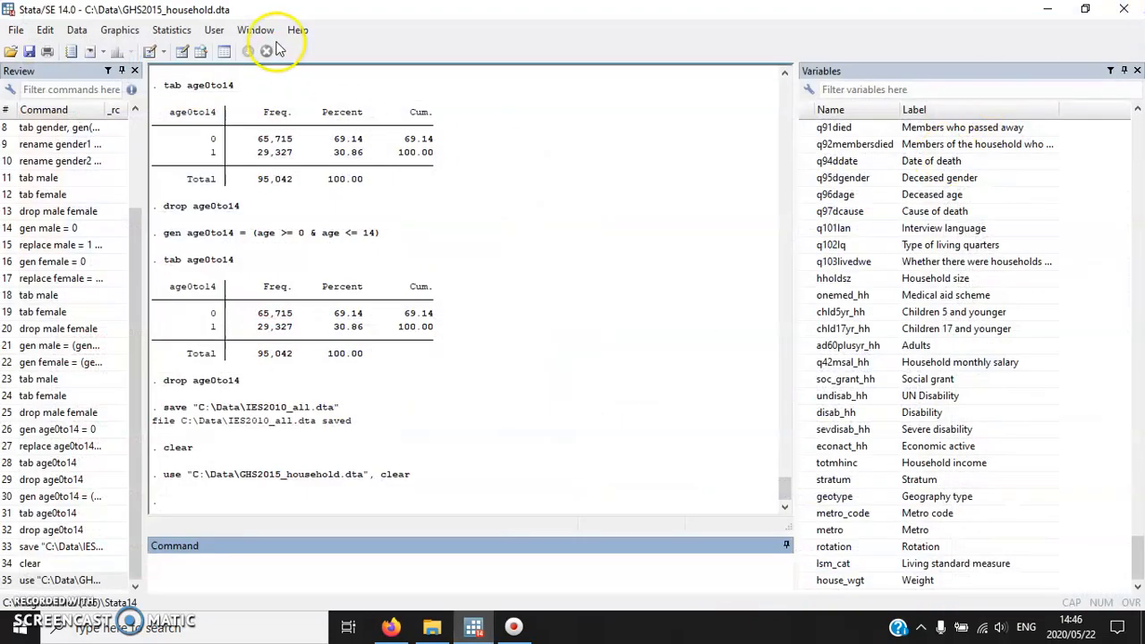
Open the GHS2015_person dataset in place of the household data.
click(11, 51)
click(519, 226)
double_click(518, 225)
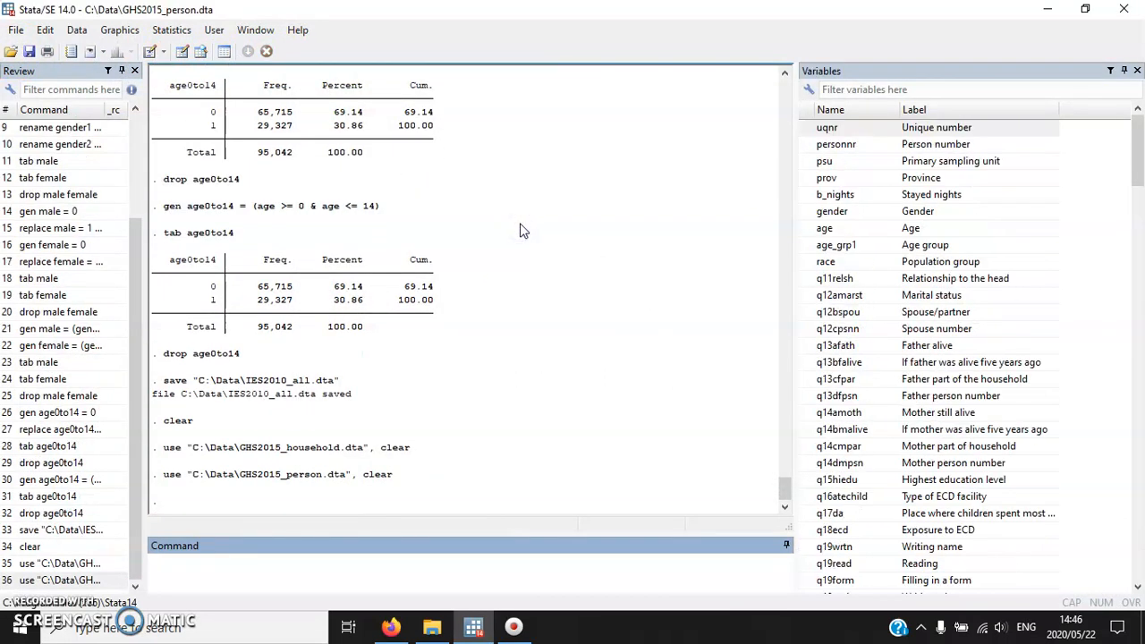
click(328, 475)
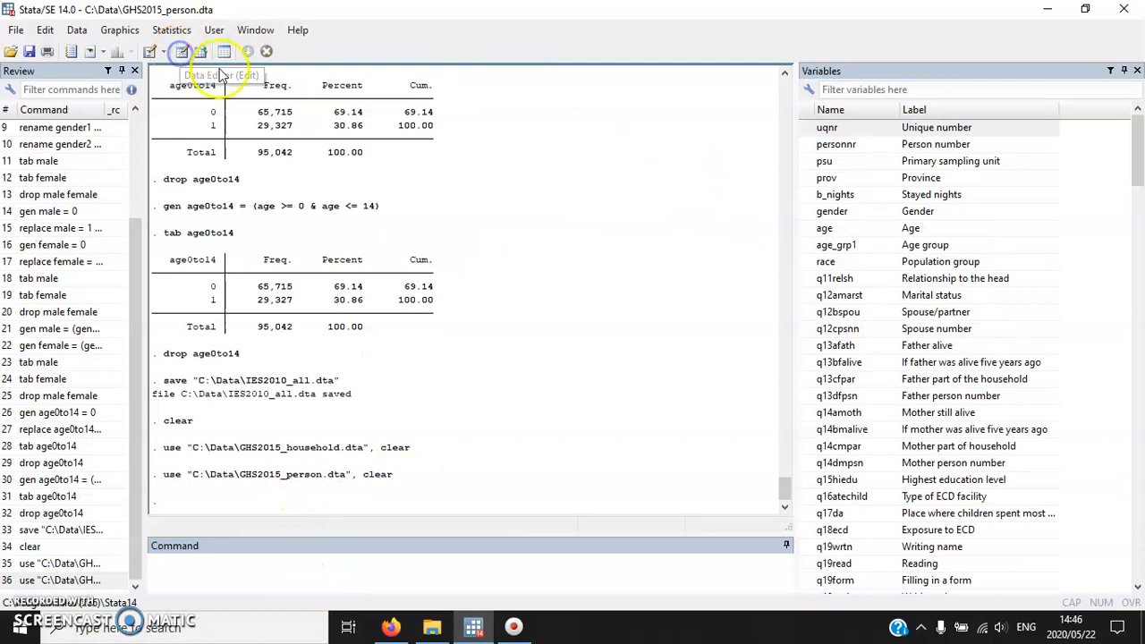
View the person data in the Data Editor, highlight rows 6 to 10 sharing one uqnr, close it and read through the variable list.
click(182, 52)
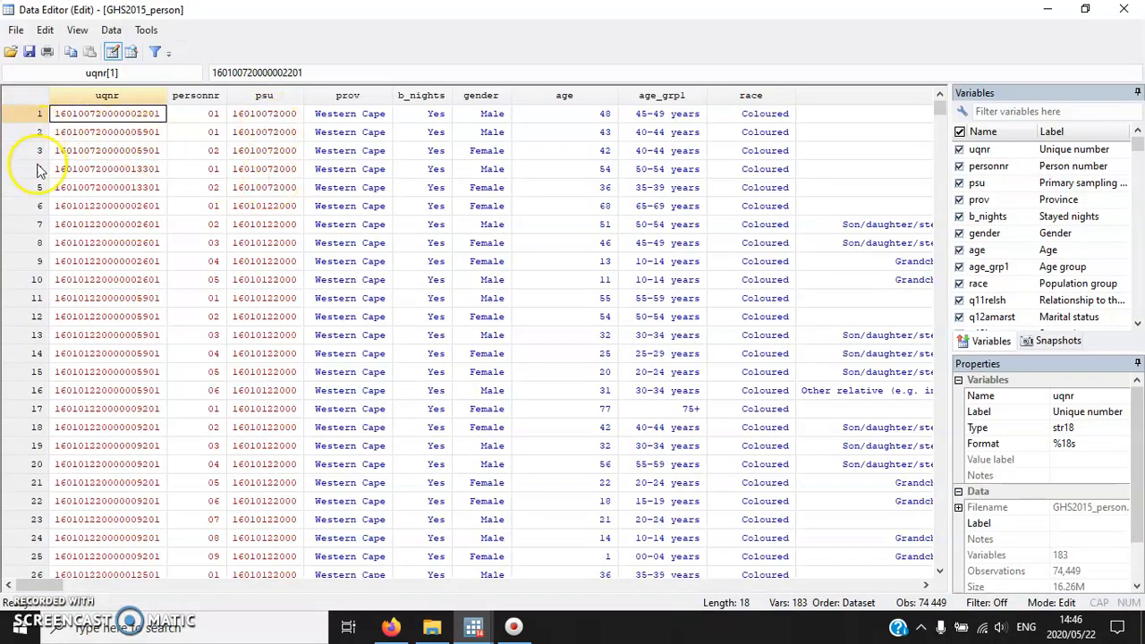
drag(37, 208, 66, 284)
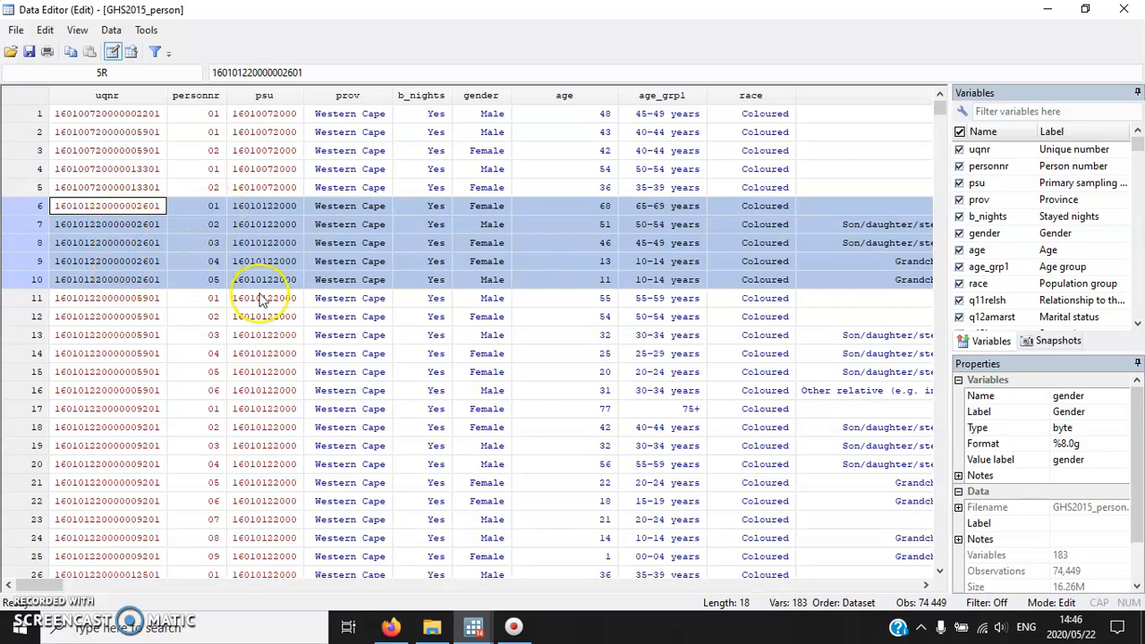
click(1128, 9)
scroll(1004, 329, down, 20)
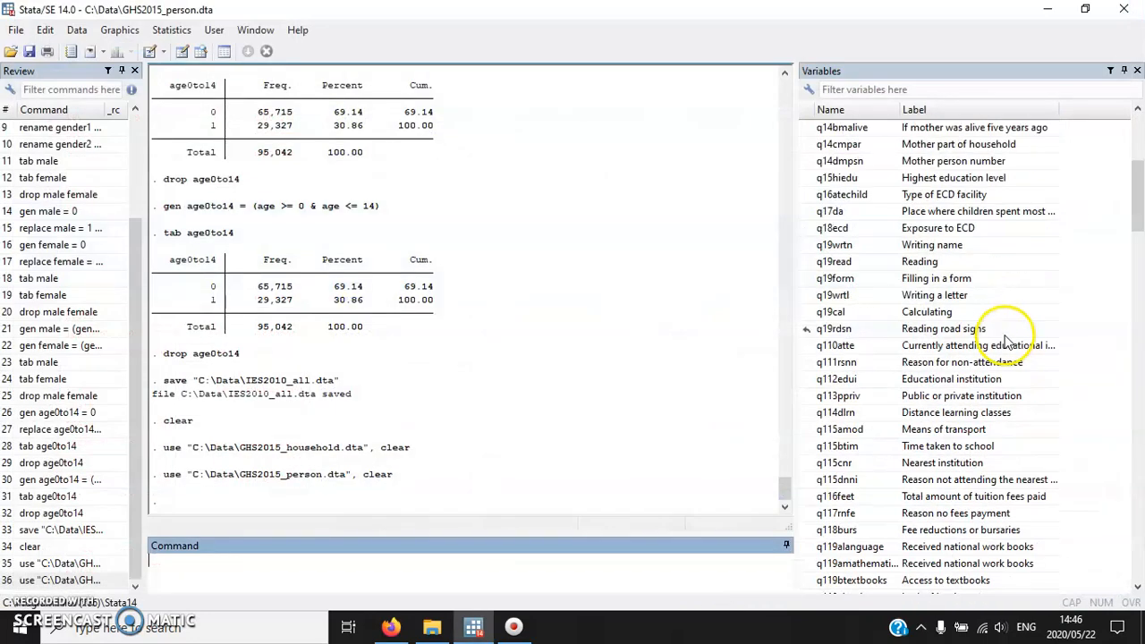
scroll(1061, 478, down, 20)
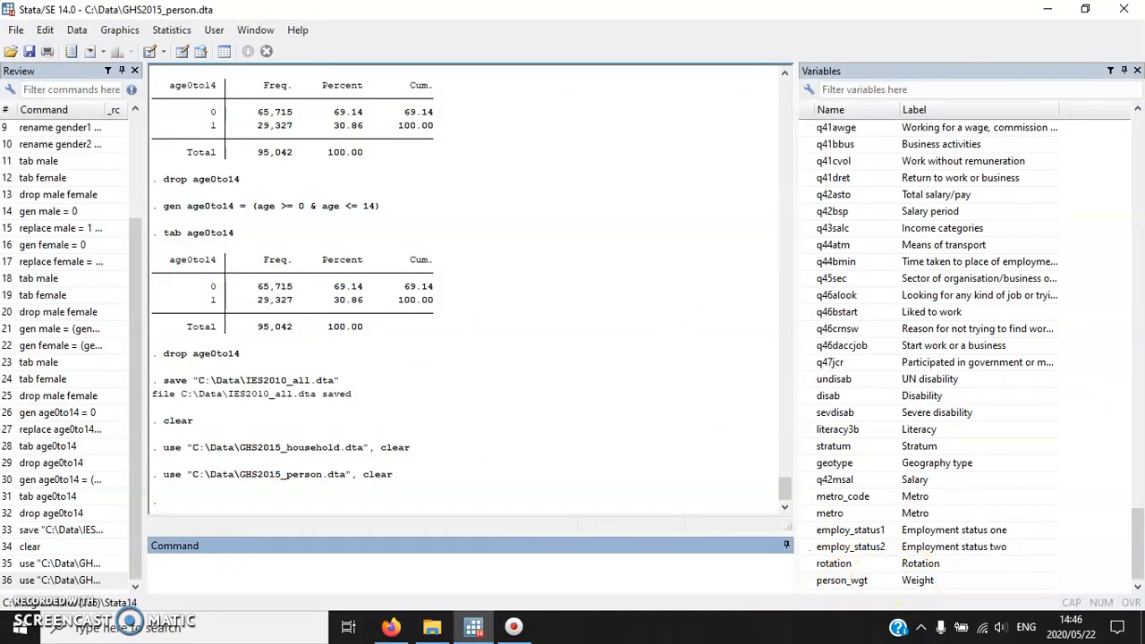
Set up a pairwise combination within groups joining GHS2015_household.dta to the person data by uqnr.
click(78, 32)
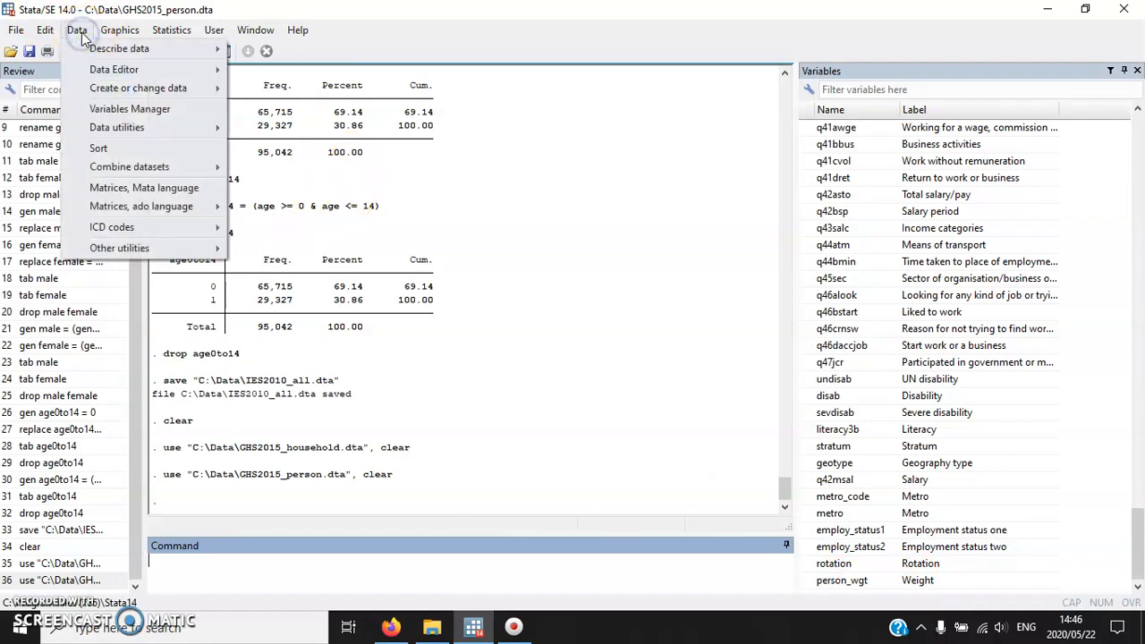
mouse_move(127, 169)
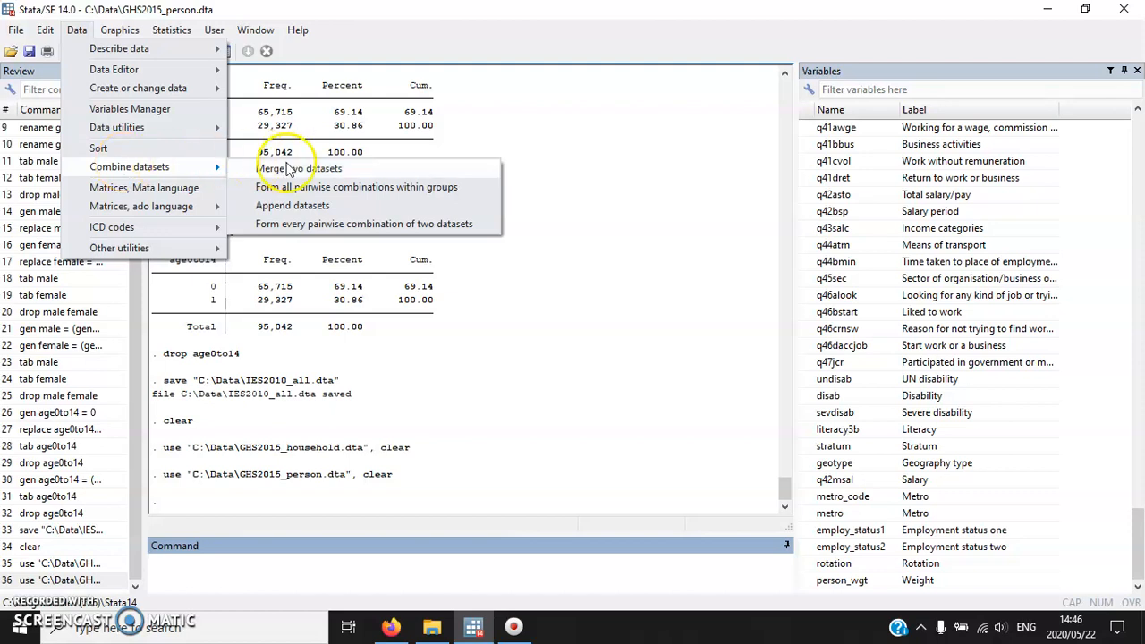
click(473, 192)
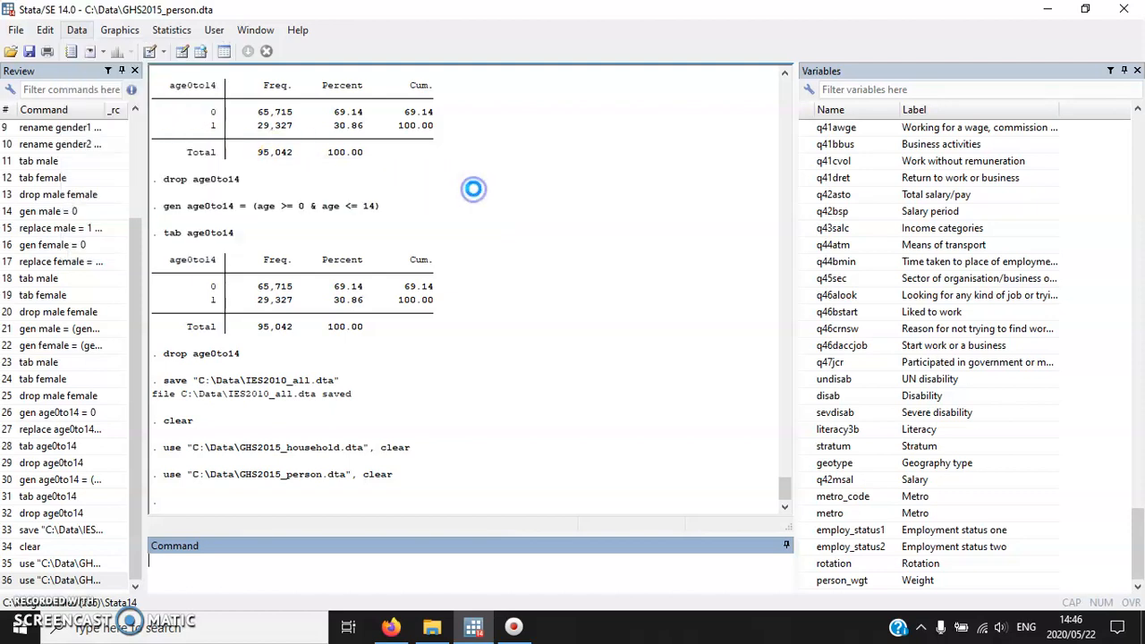
click(759, 253)
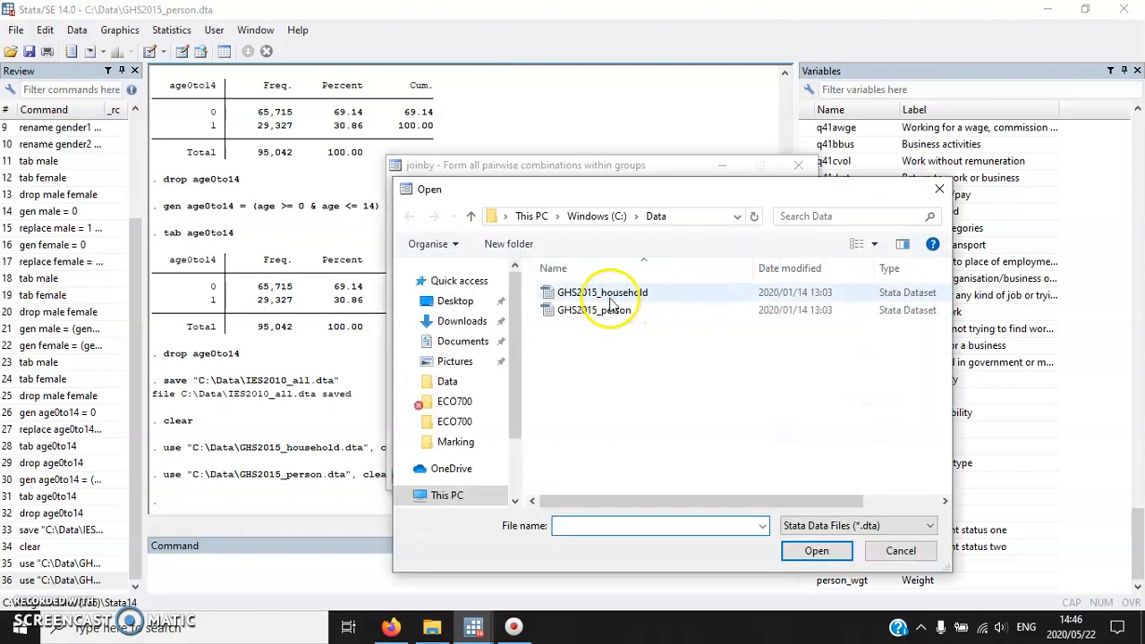
double_click(612, 301)
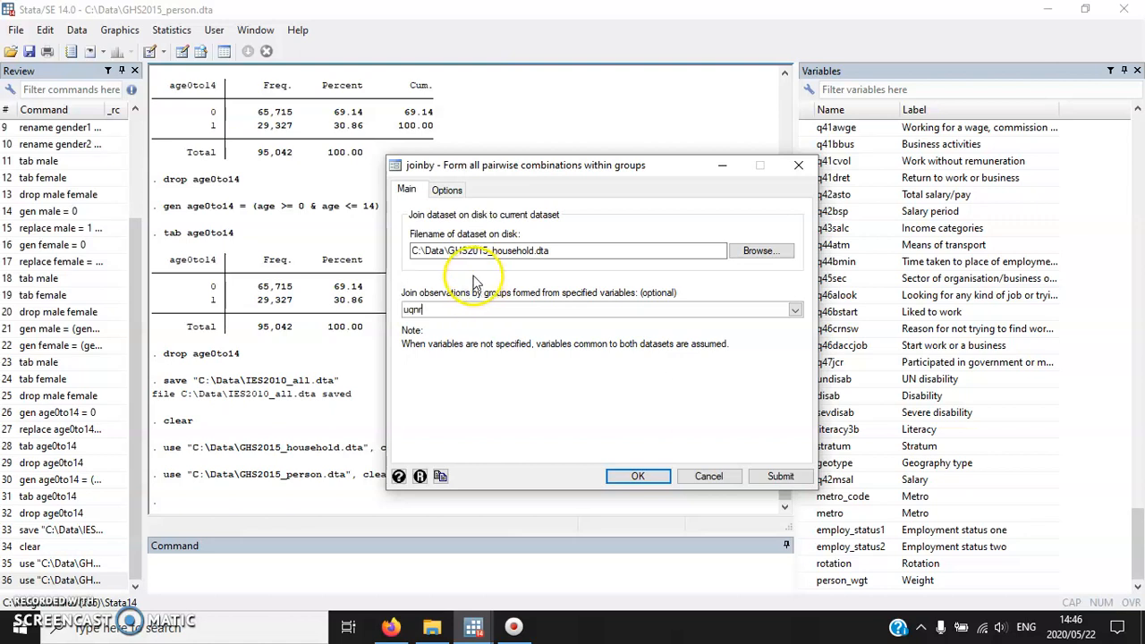
Include unmatched observations from both datasets, check the file and uqnr key, and run the join.
click(446, 189)
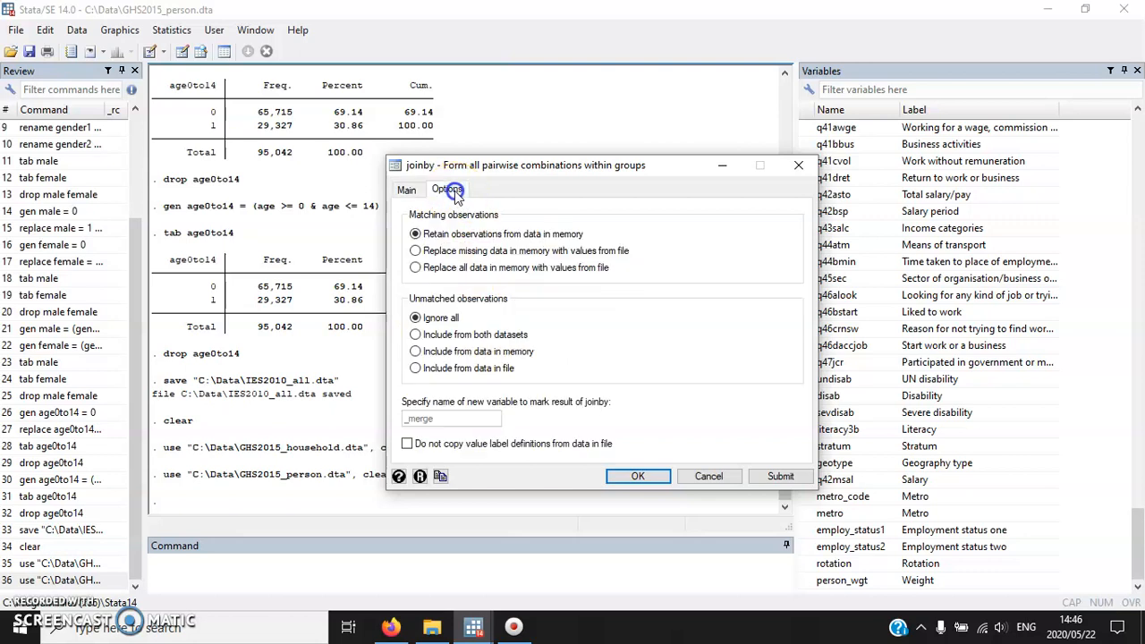
click(417, 334)
click(406, 189)
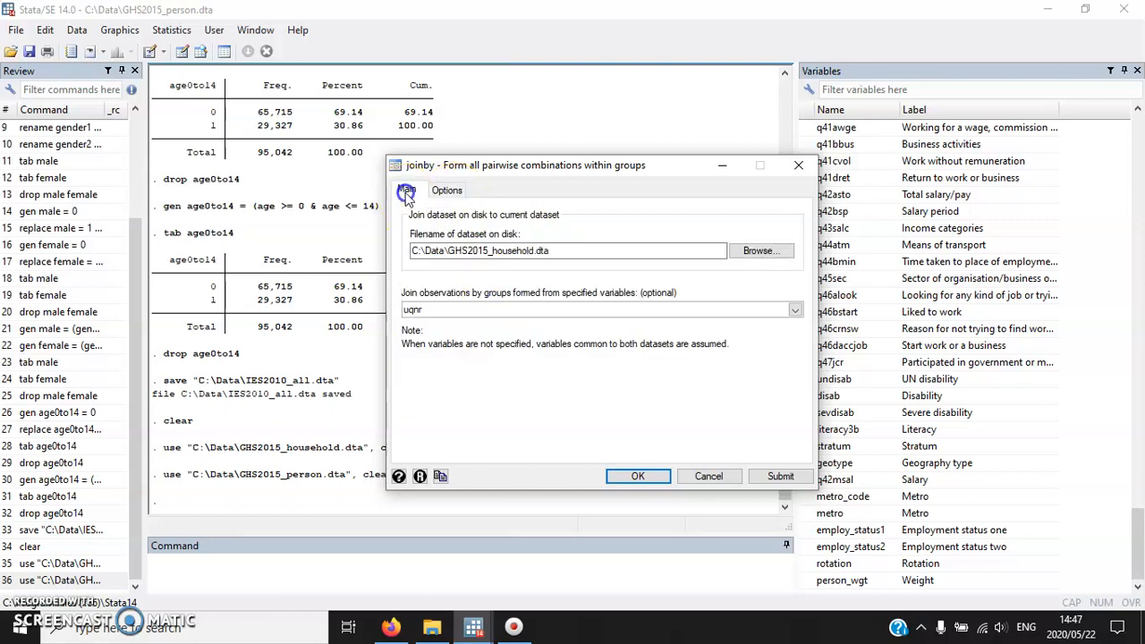
click(640, 477)
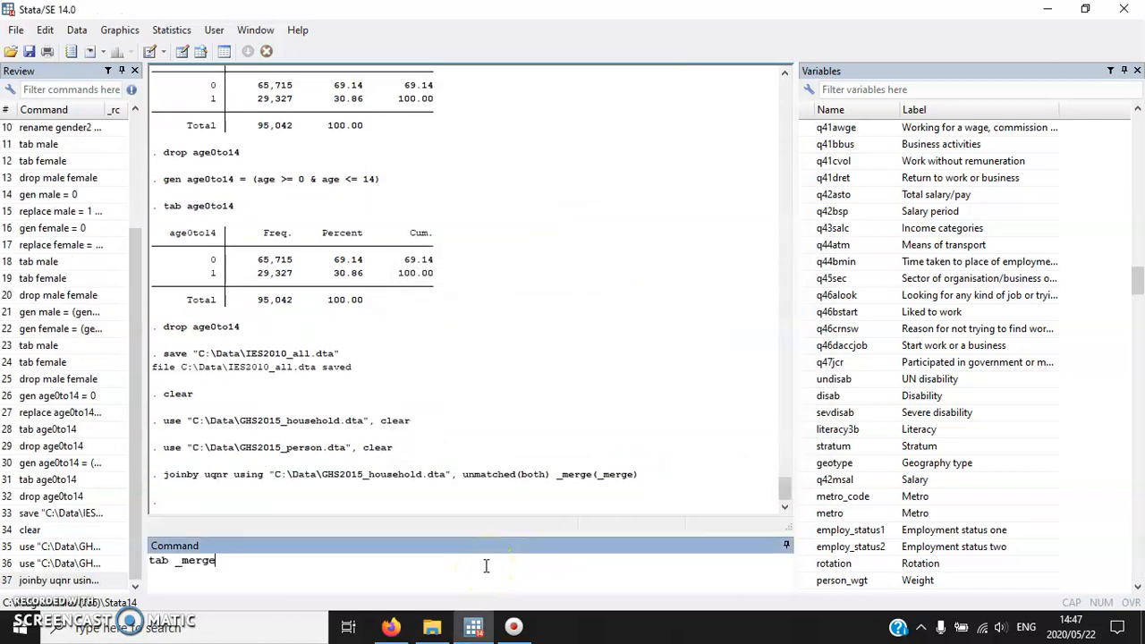
Tabulate _merge to check the match and drop the _merge variable.
click(485, 565)
text(tab _merge)
key(Return)
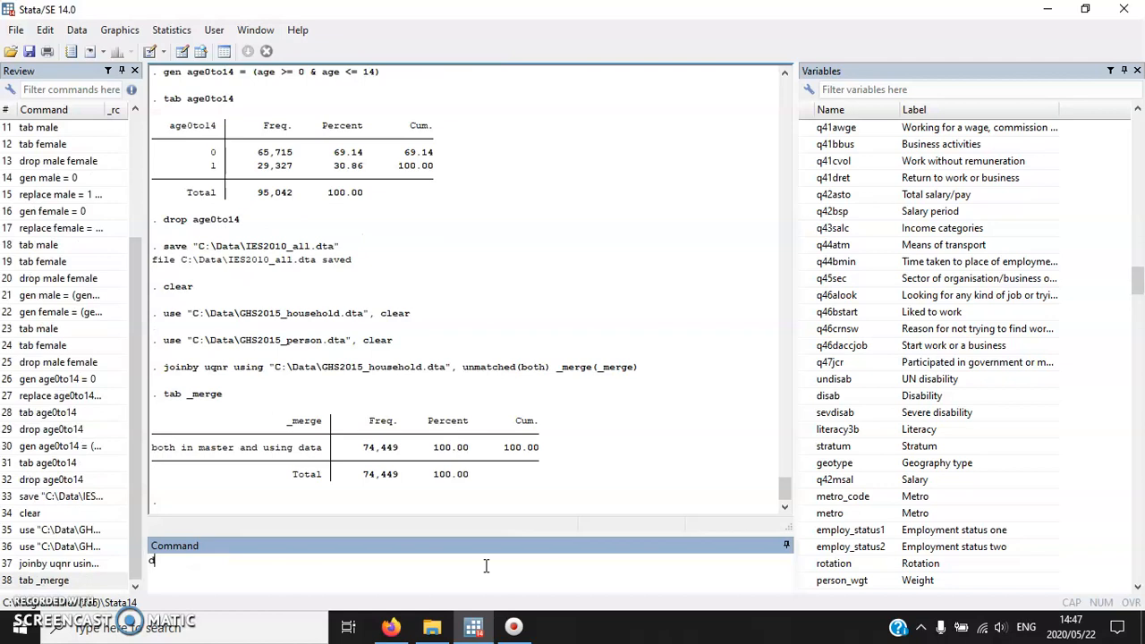
text(drop _merge)
key(Return)
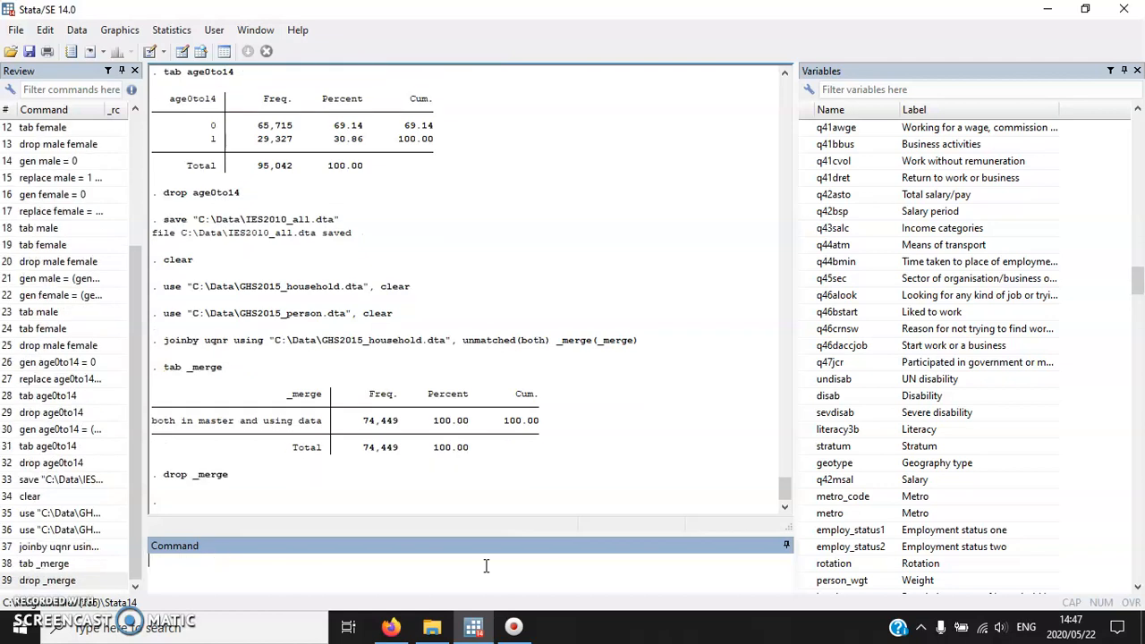
Rename the person weight variable person_wgt to pweight.
scroll(858, 430, down, 9)
scroll(940, 380, down, 6)
scroll(939, 381, up, 4)
scroll(939, 380, down, 11)
scroll(984, 377, up, 15)
scroll(1029, 379, up, 6)
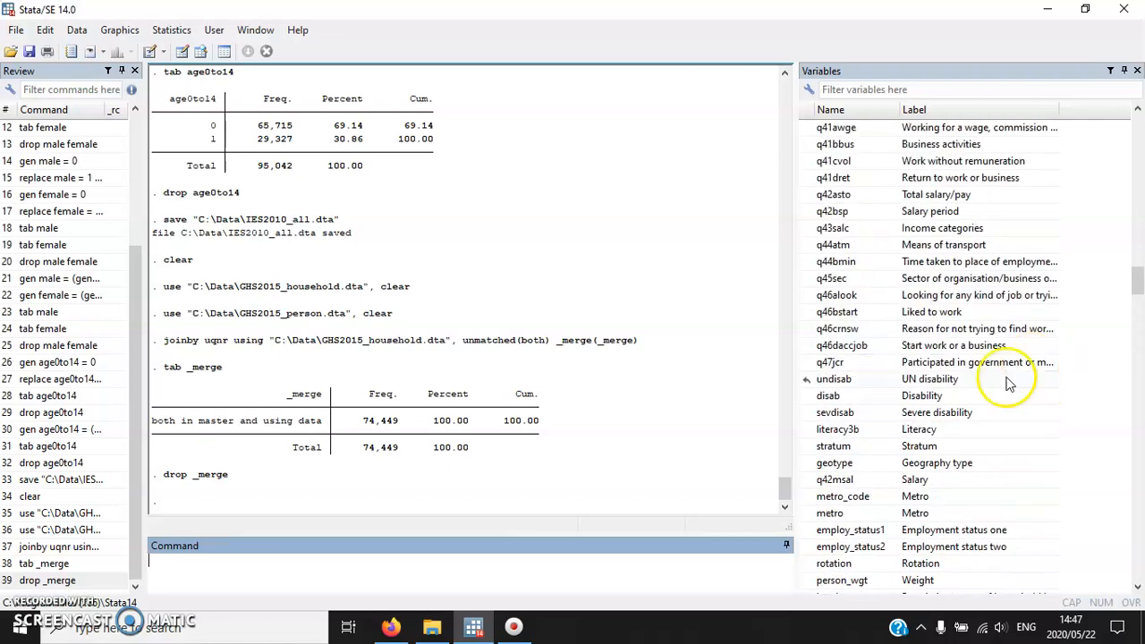
scroll(993, 384, down, 4)
text(rename)
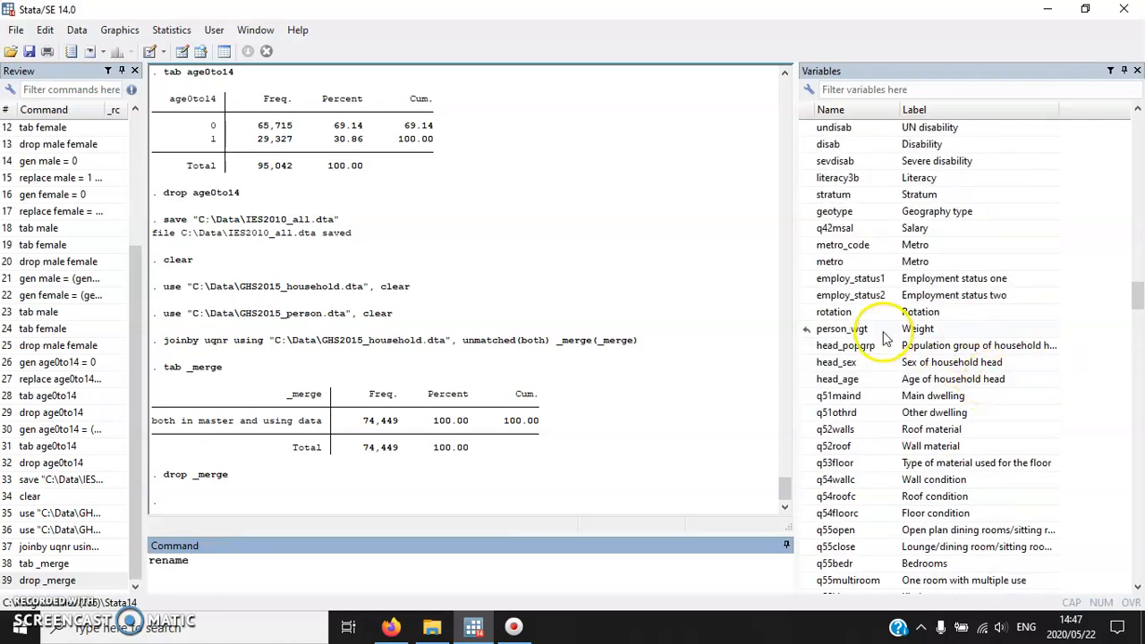
double_click(850, 329)
click(362, 576)
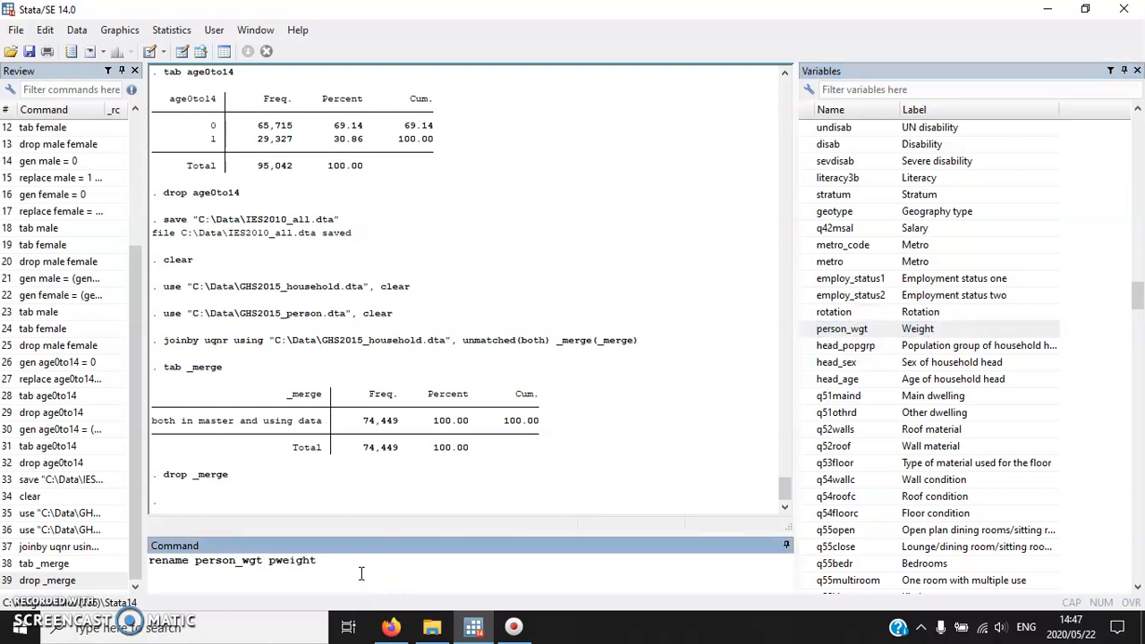
key(Return)
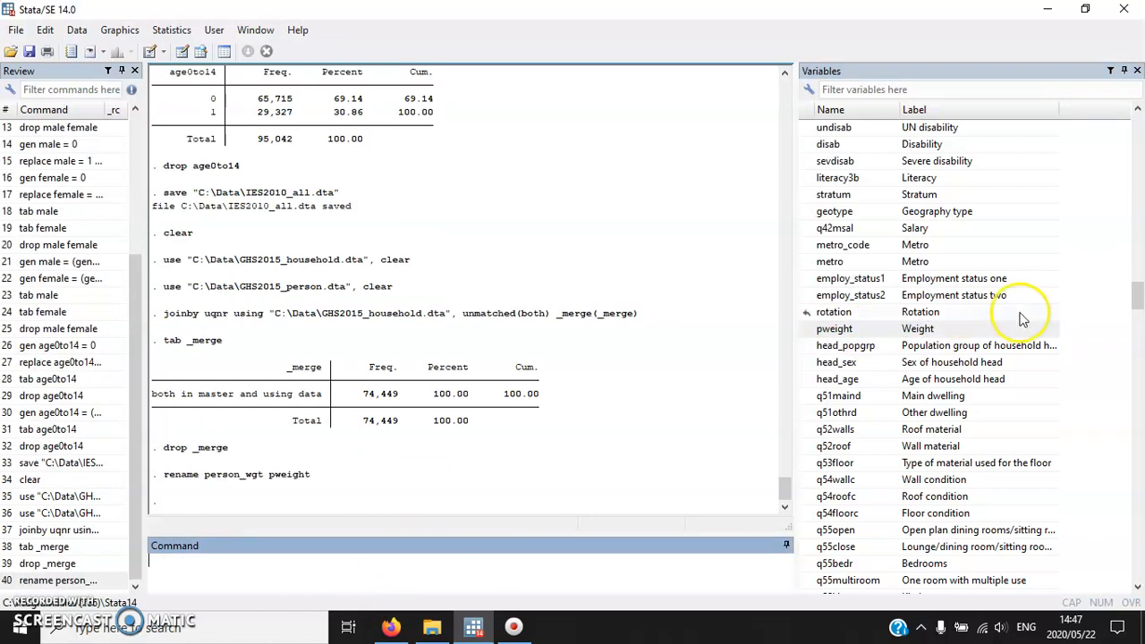
Rename the household weight variable house_wgt to hhweight.
drag(1136, 301, 1125, 593)
text(rename)
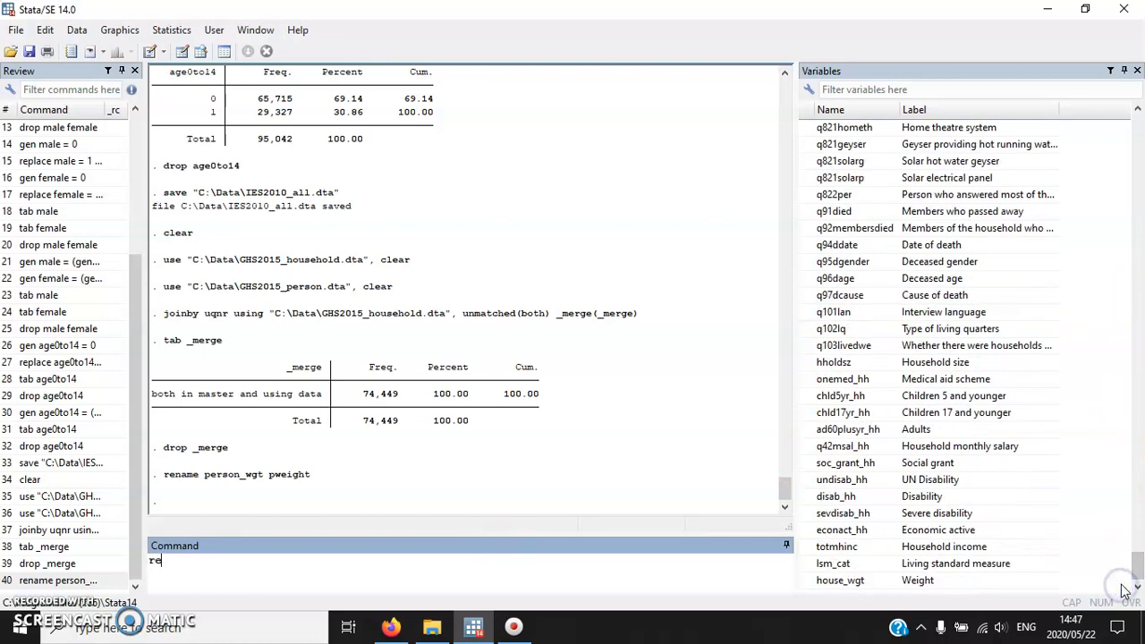
click(844, 570)
double_click(853, 581)
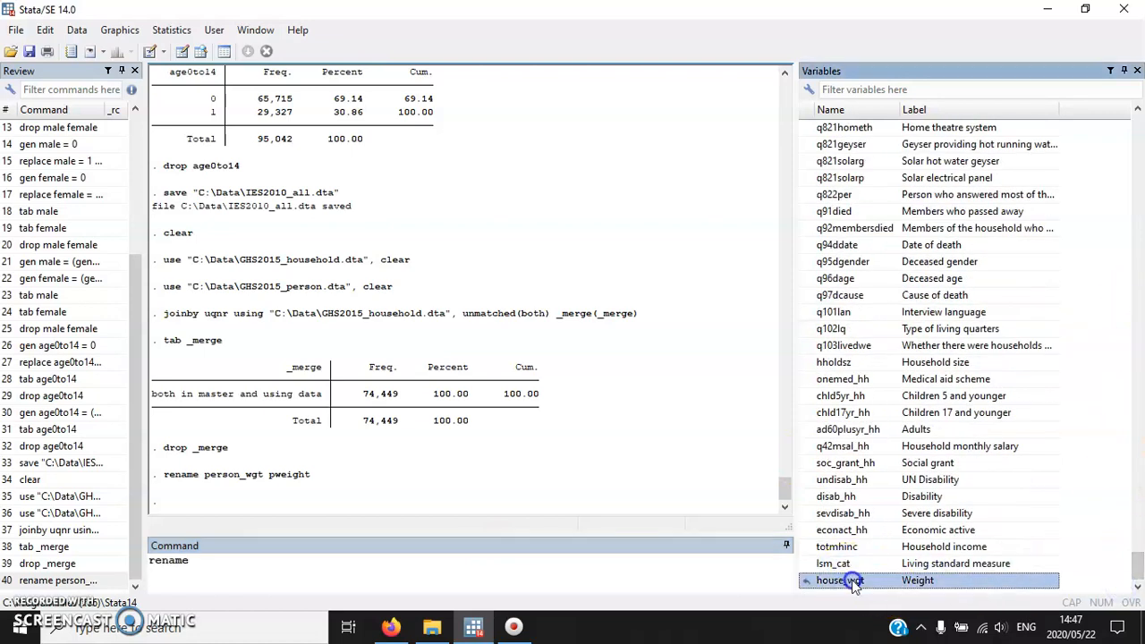
click(447, 565)
text(hhweigh)
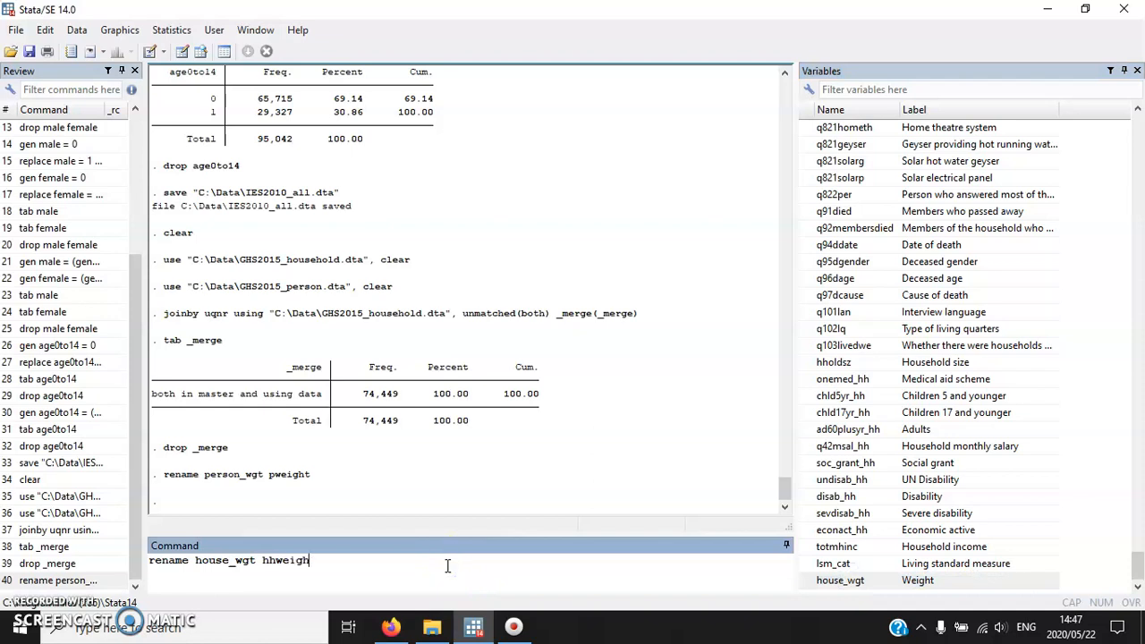
text(t)
key(Return)
Save the joined dataset in the Data folder as GHS2015_merge.
drag(1134, 560, 1136, 121)
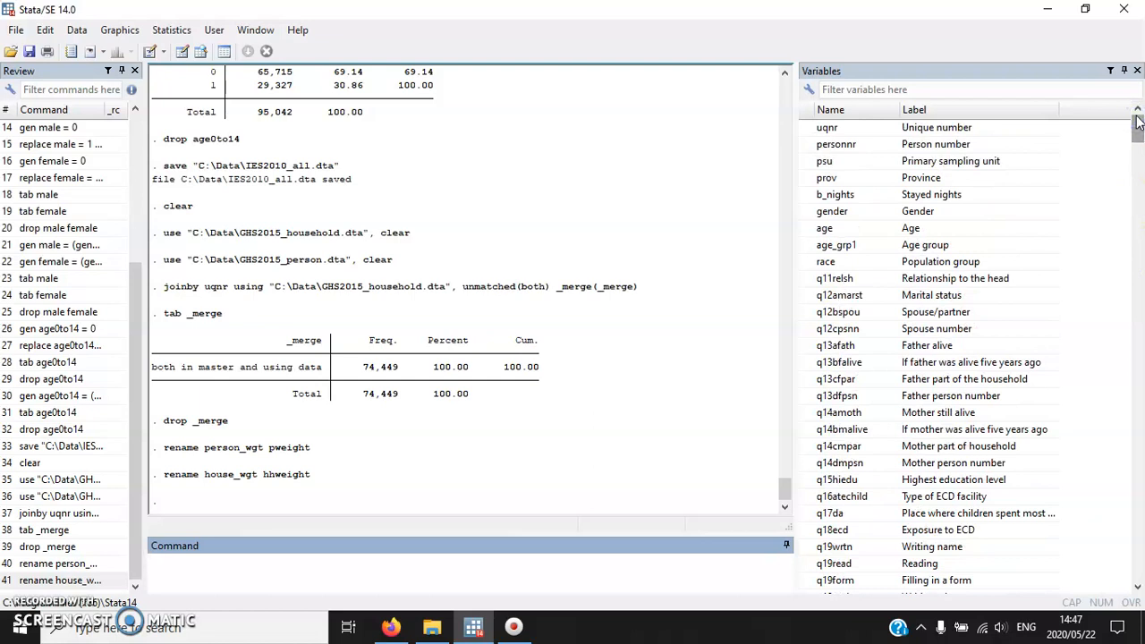
click(29, 52)
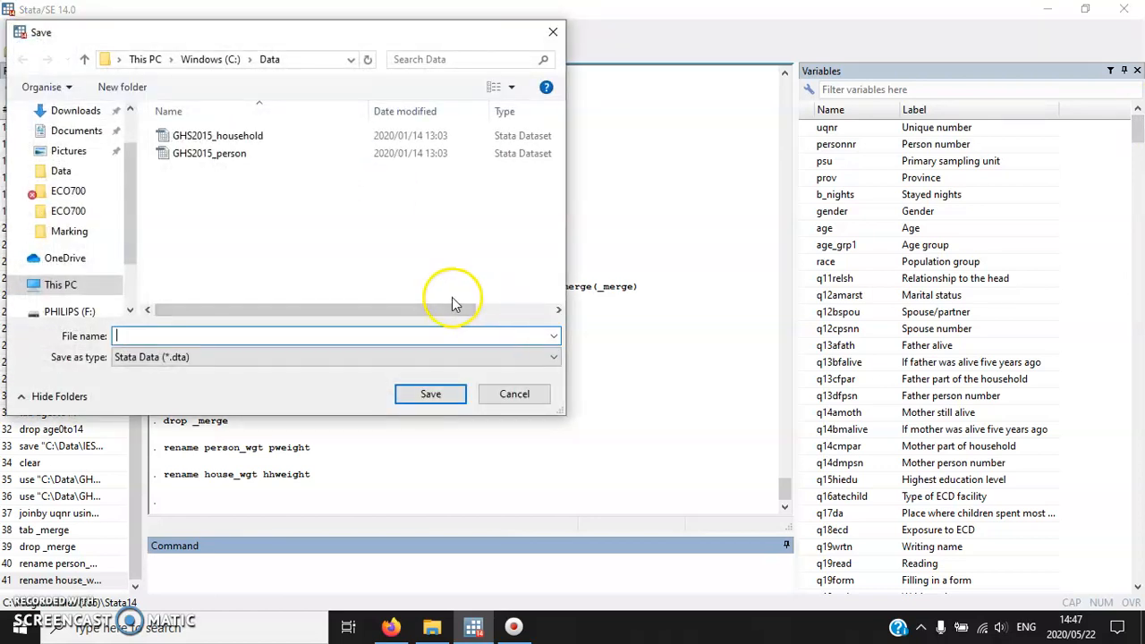
text(GHS2015)
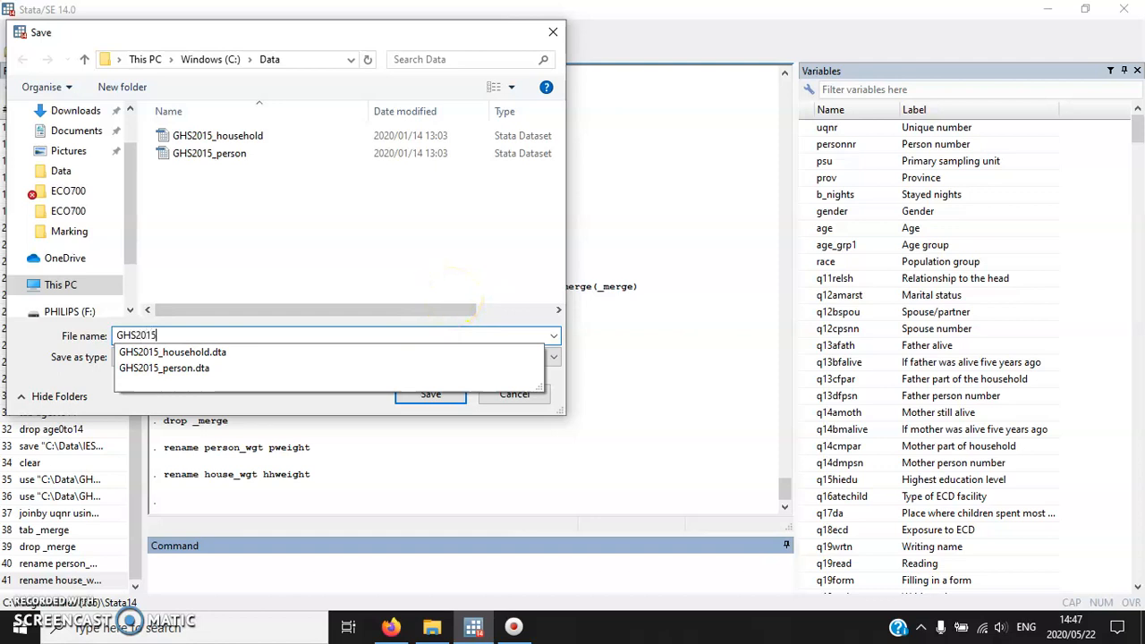
text(_merge)
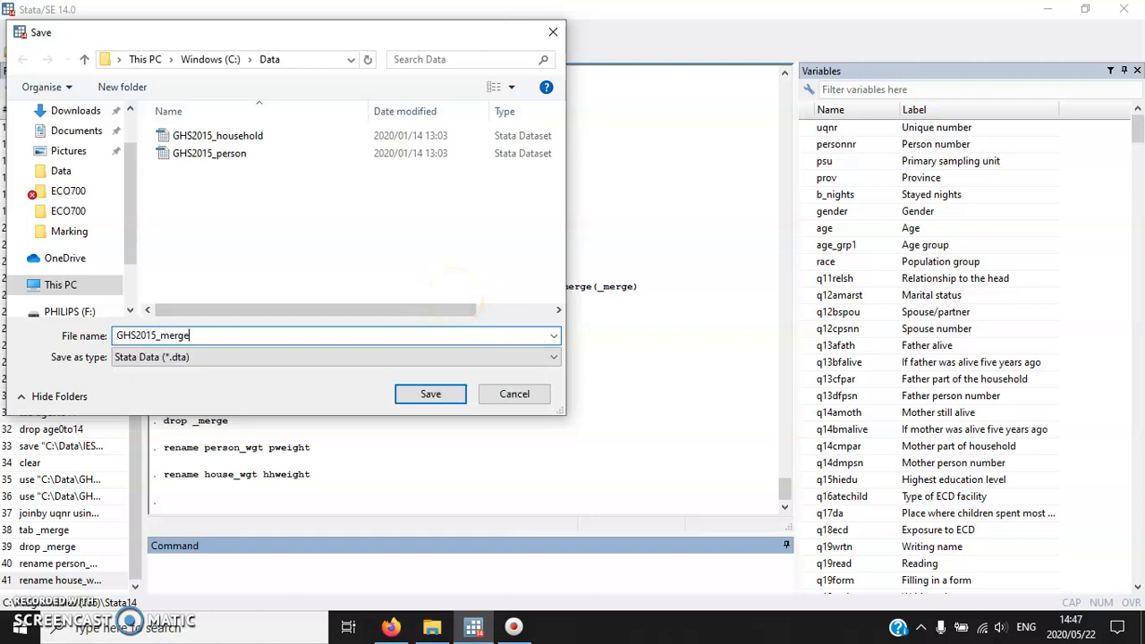
key(Return)
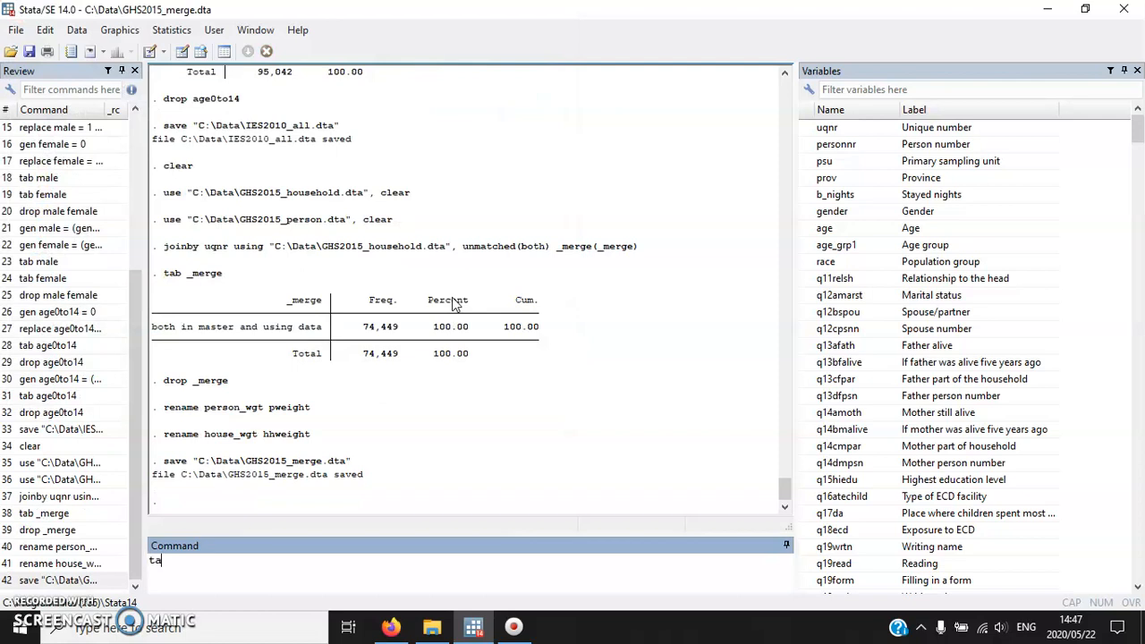
Tabulate the geography type variable geotype using int(pweight) as the weight, and read the urban and traditional figures.
scroll(1124, 324, down, 5)
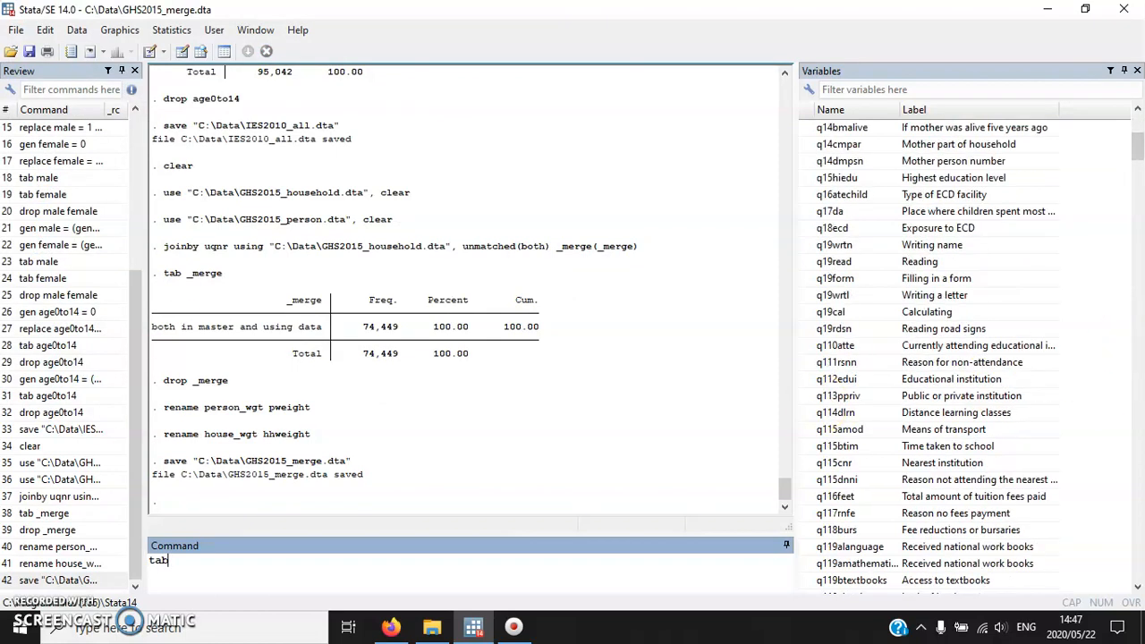
scroll(1033, 367, down, 10)
scroll(1033, 367, down, 20)
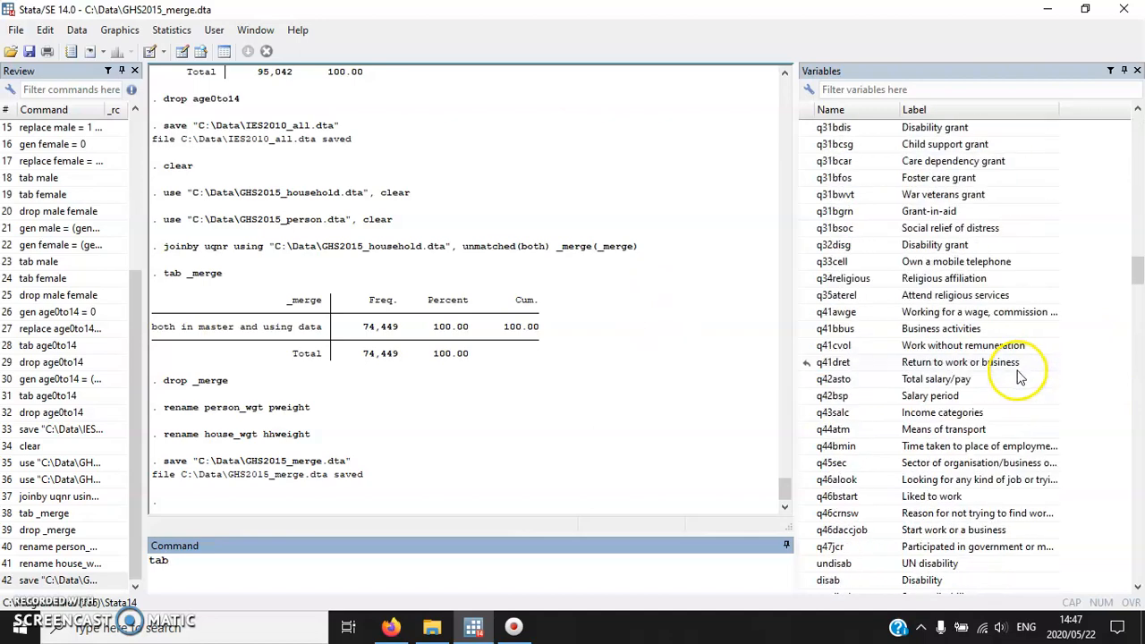
scroll(1020, 383, down, 20)
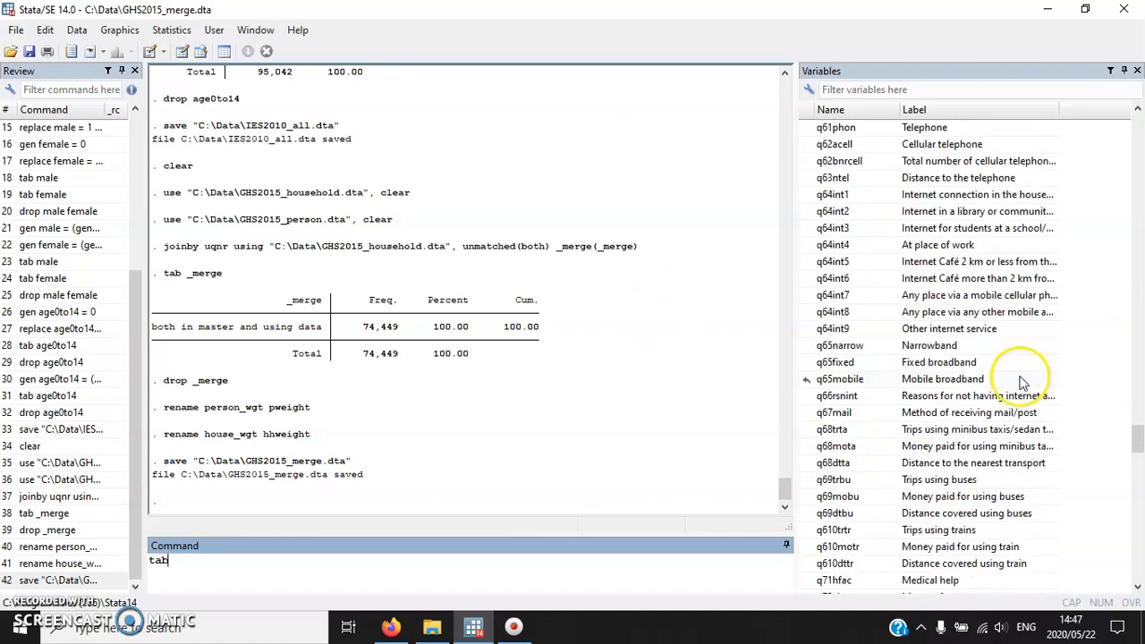
scroll(1020, 381, down, 10)
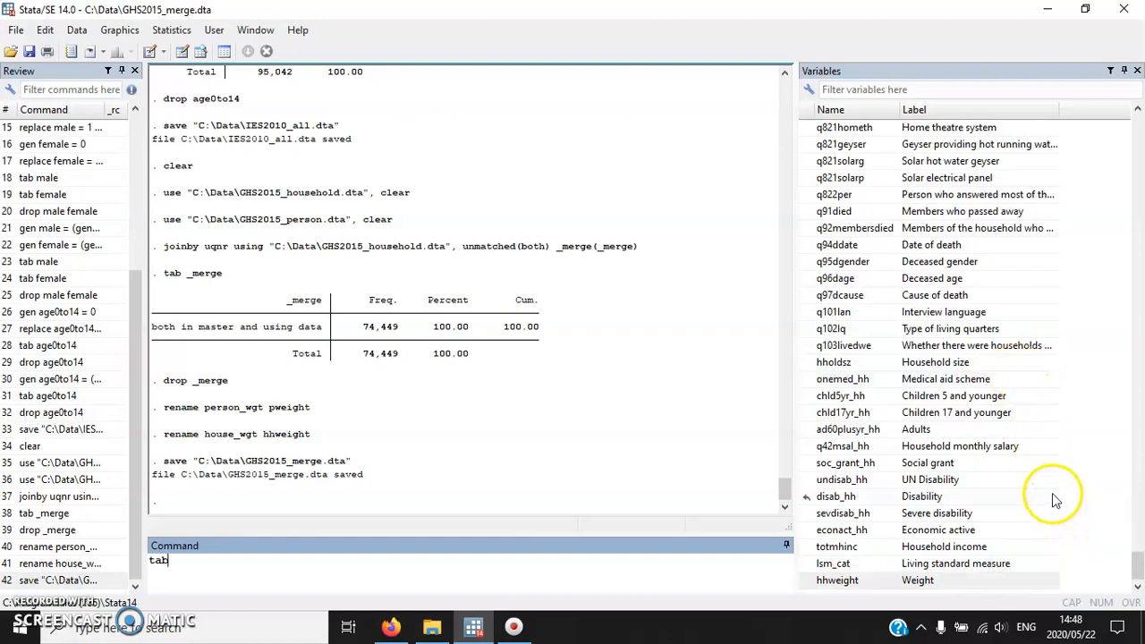
click(1138, 537)
drag(1138, 536, 1138, 284)
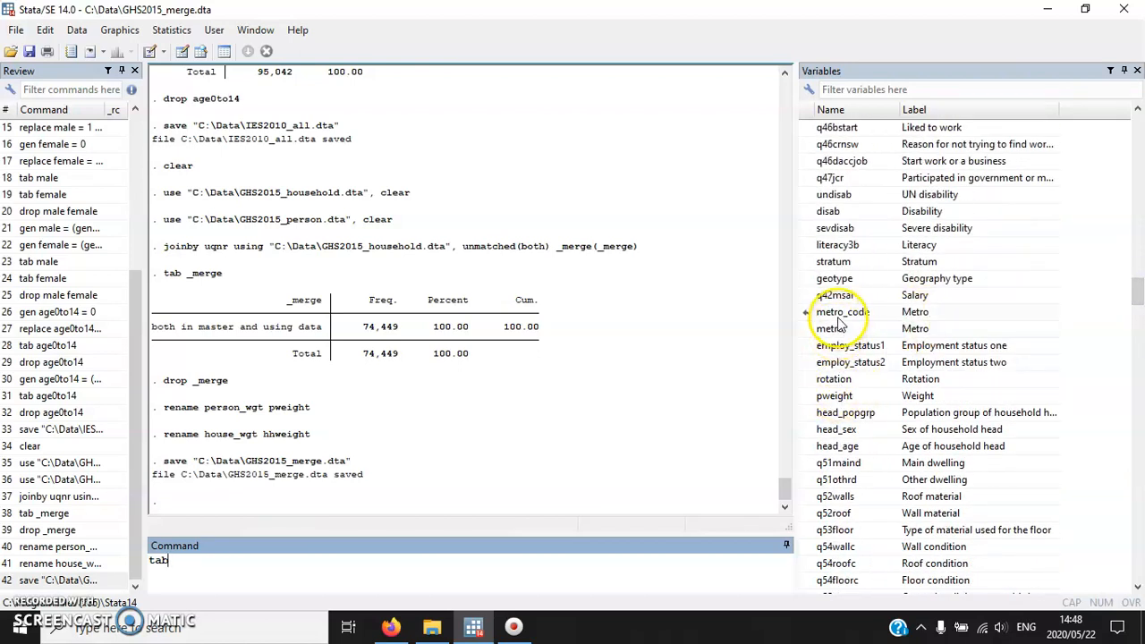
click(832, 279)
click(330, 577)
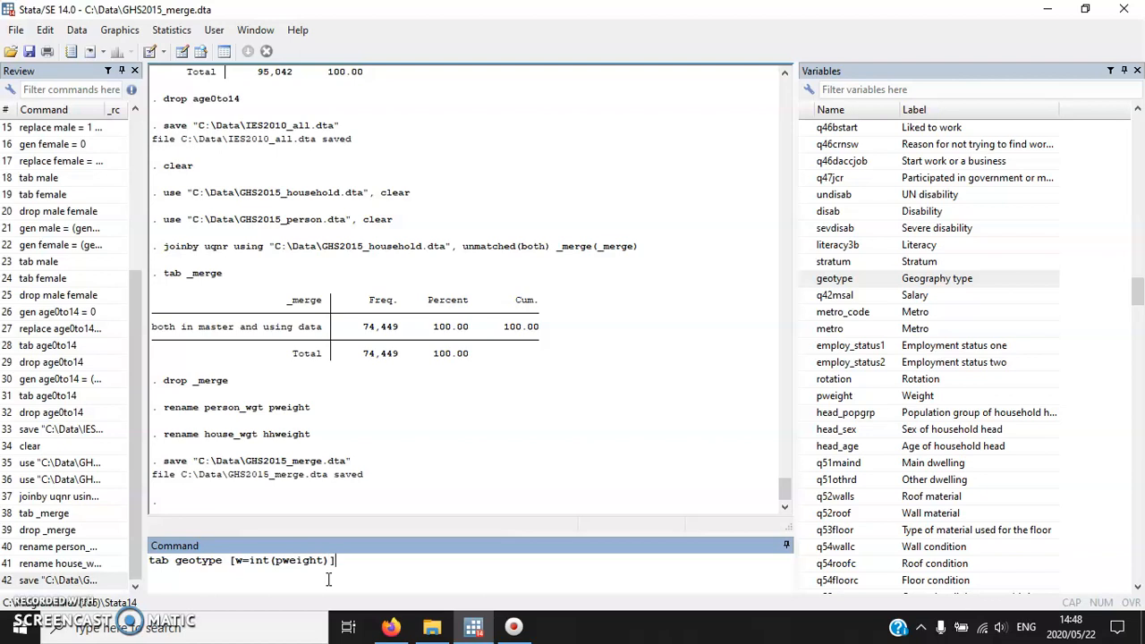
key(Return)
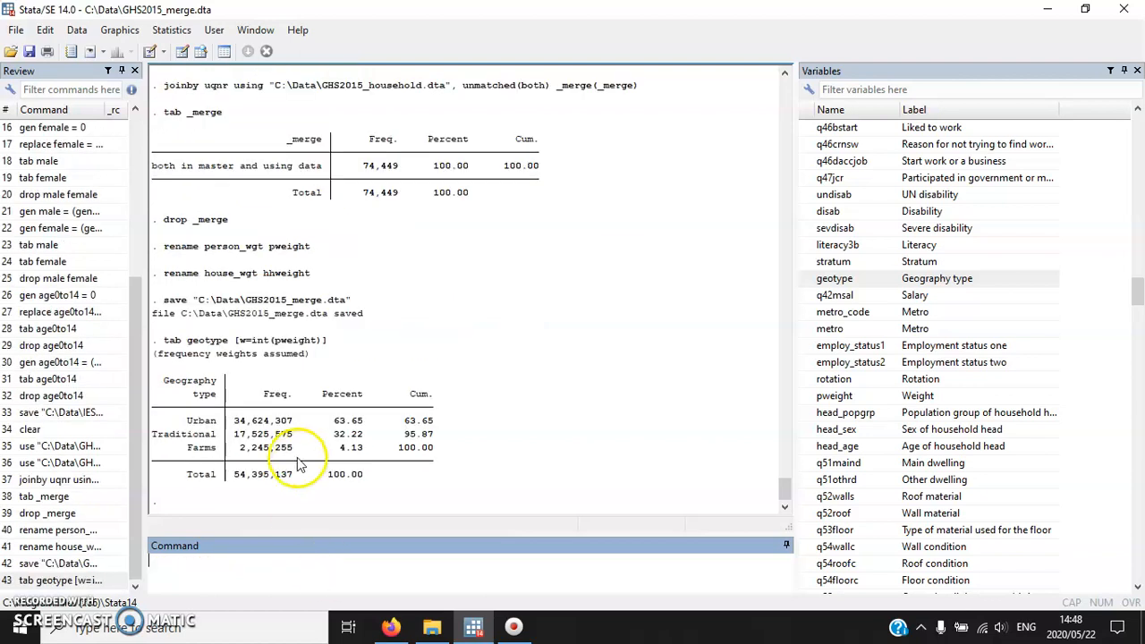
drag(231, 420, 326, 435)
click(326, 436)
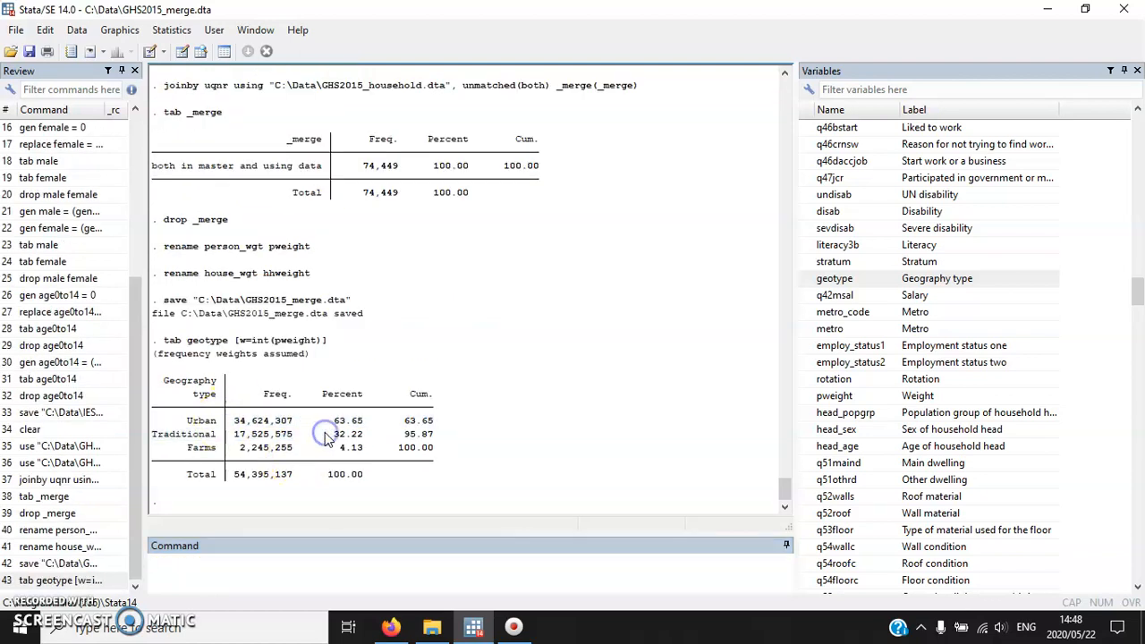
Try to cross-tabulate province by geotype, weighted by int(pweight), with frequencies hidden and row percentages shown.
text(tab)
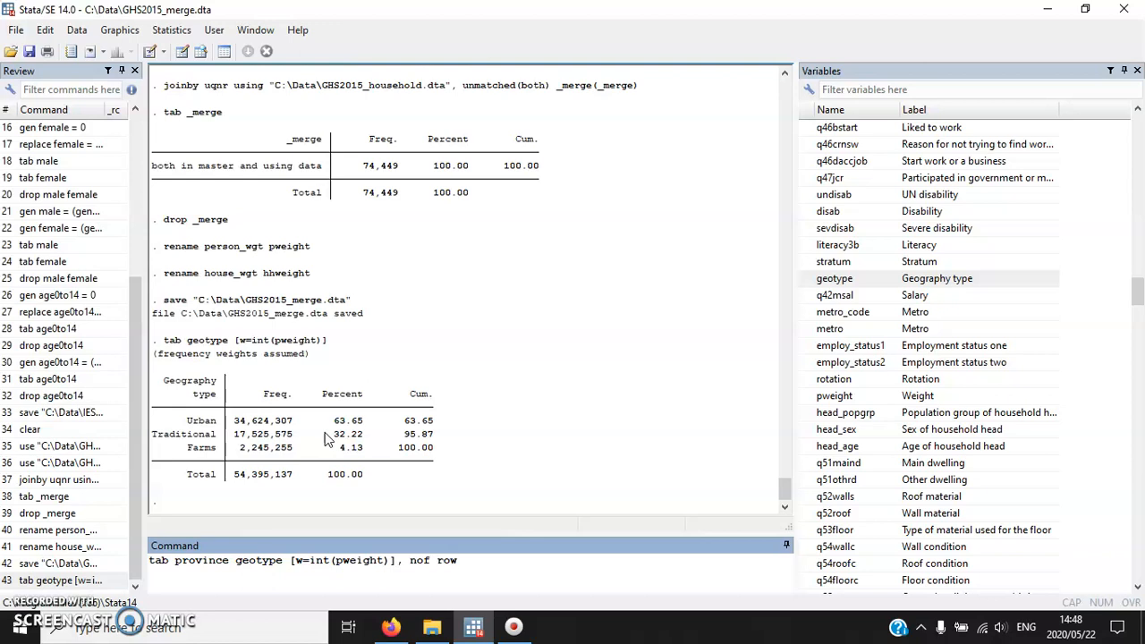
key(Return)
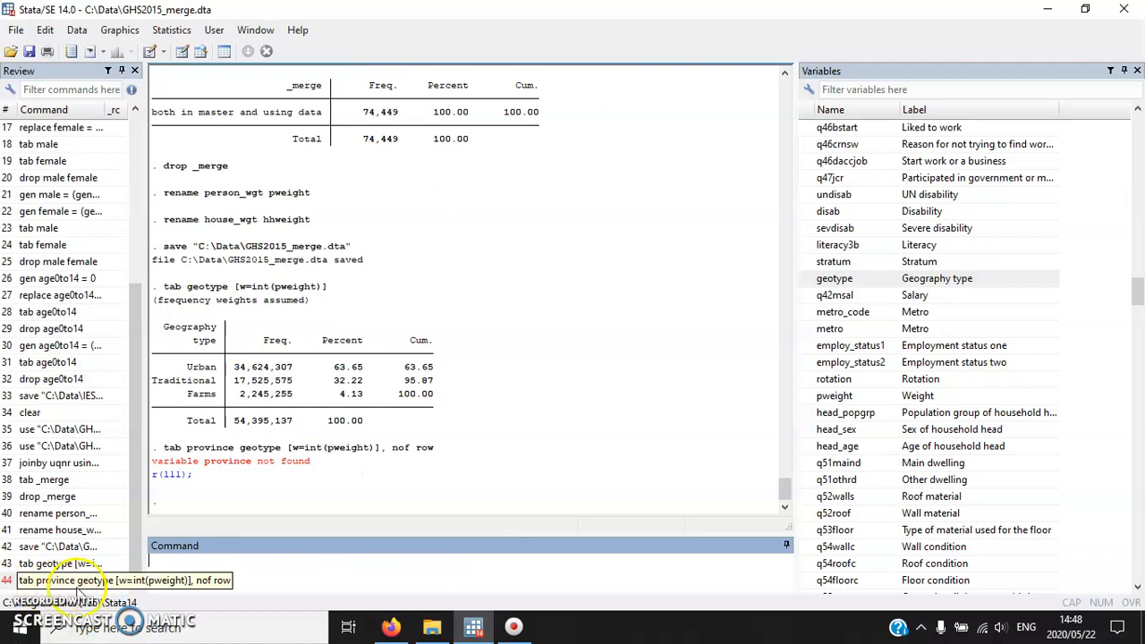
click(667, 322)
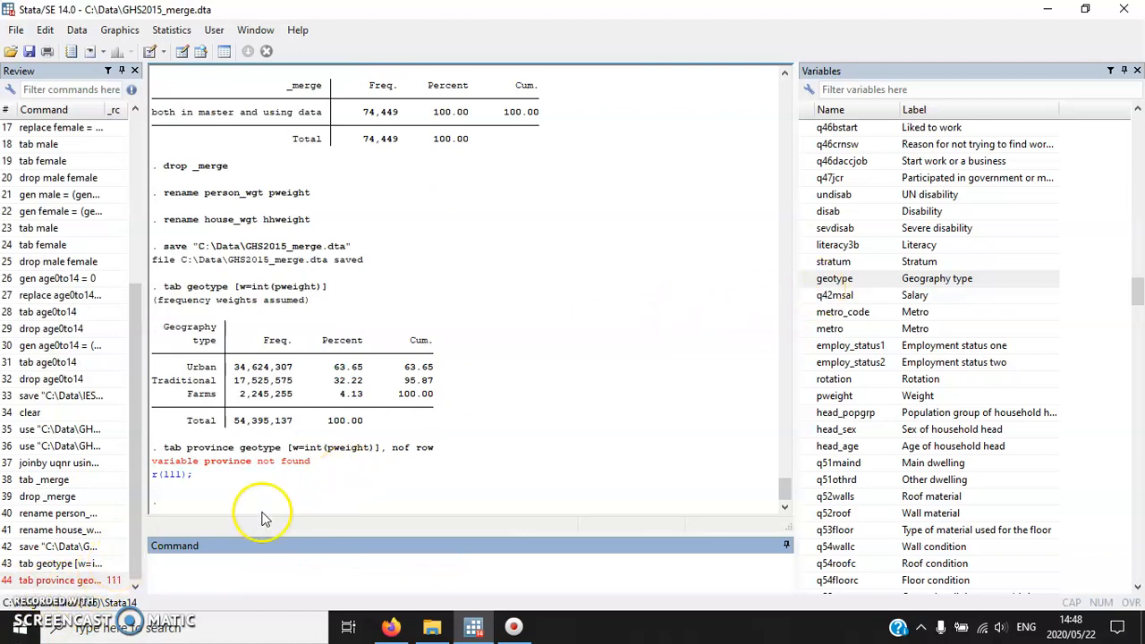
Recall the province by geotype cross-tabulation, correct the row variable to prov, and run it with int(pweight), nof and row.
click(101, 582)
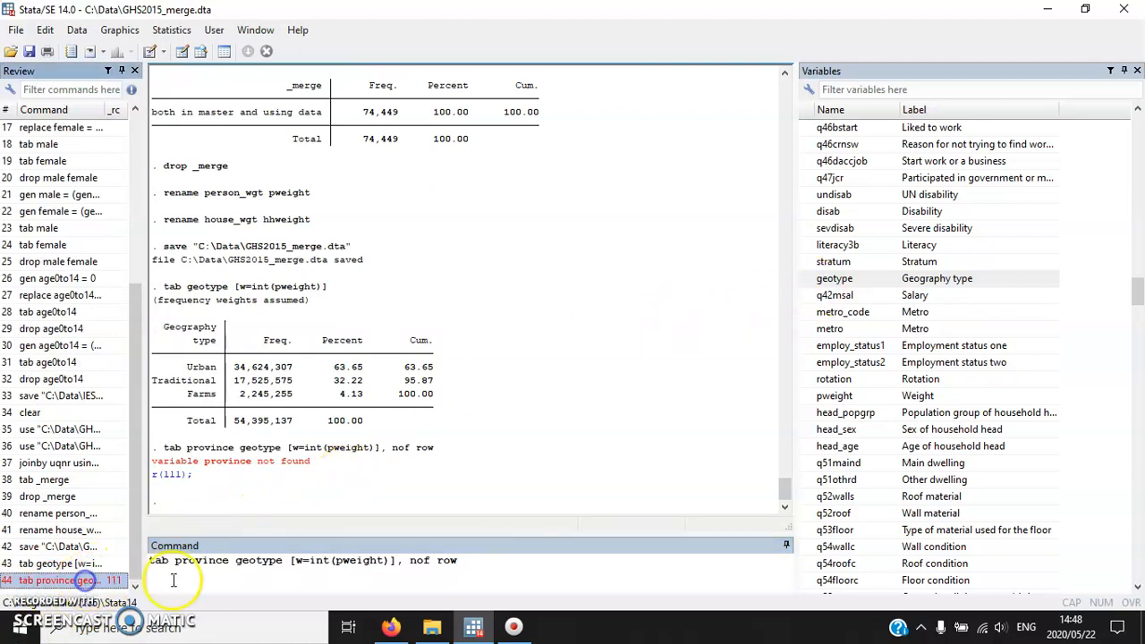
click(224, 559)
drag(1140, 318, 1135, 112)
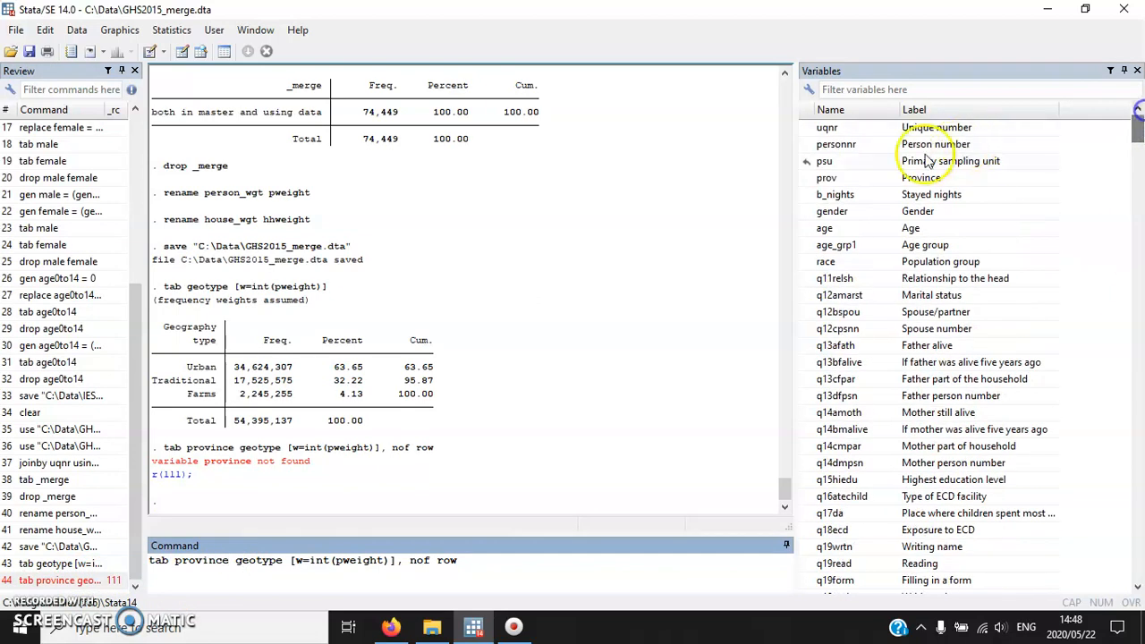
click(152, 553)
key(BackSpace)
key(BackSpace)
key(BackSpace)
key(BackSpace)
key(Return)
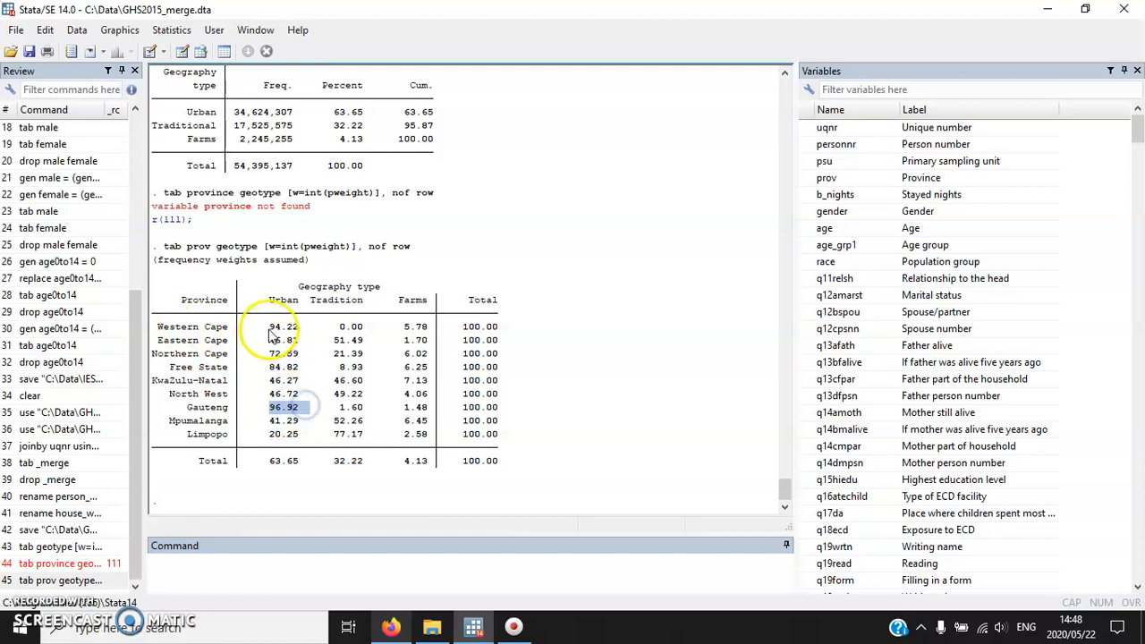
drag(266, 326, 301, 330)
click(304, 330)
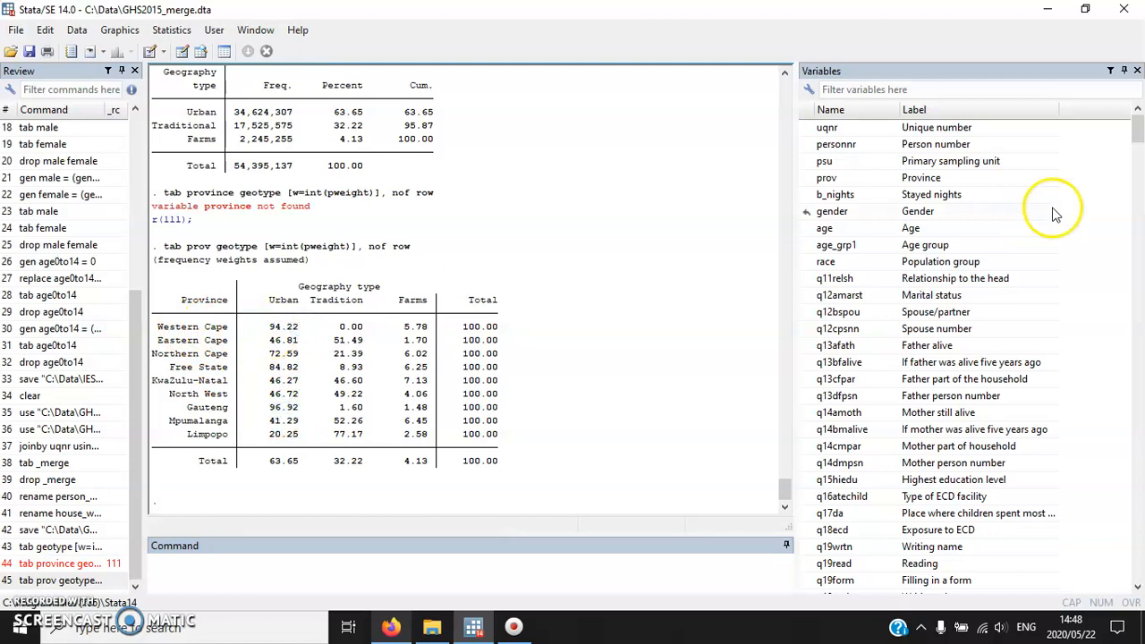
Try to cross-tabulate province by the swimming pool variable q821pool, weighted by int(pweight), with the nof and row options.
drag(1135, 136, 1138, 551)
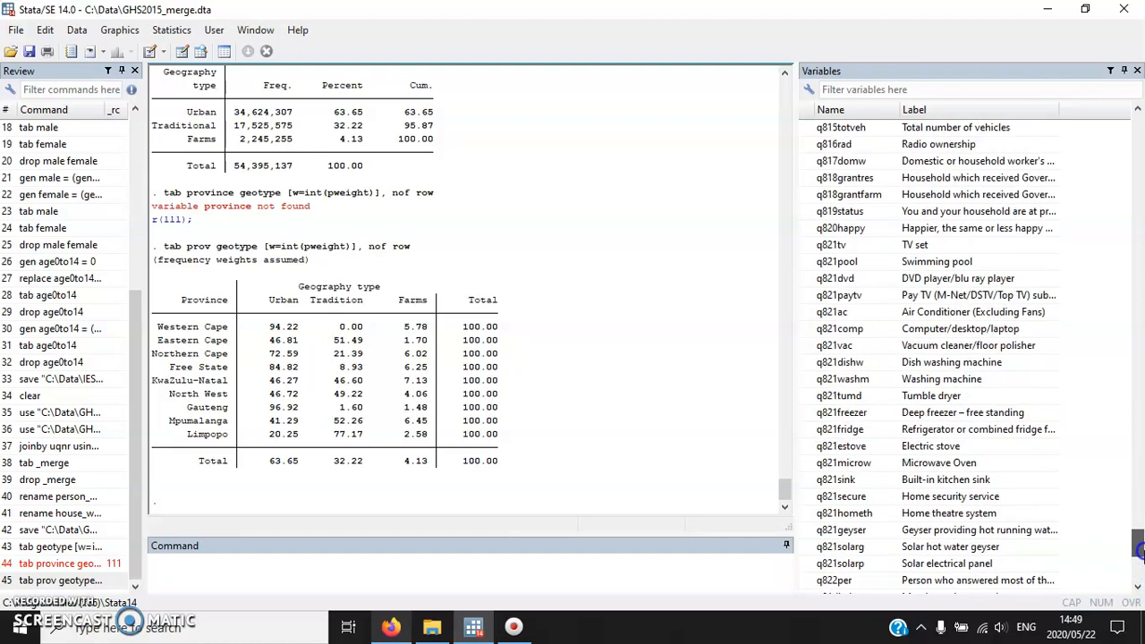
drag(1138, 550, 1138, 549)
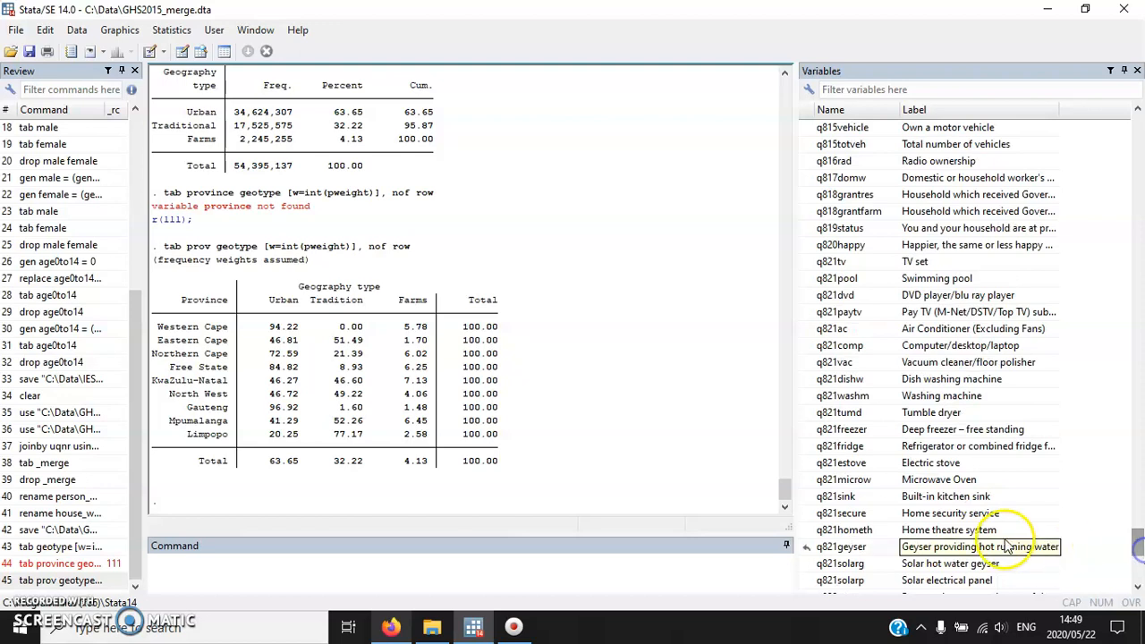
text(tab province)
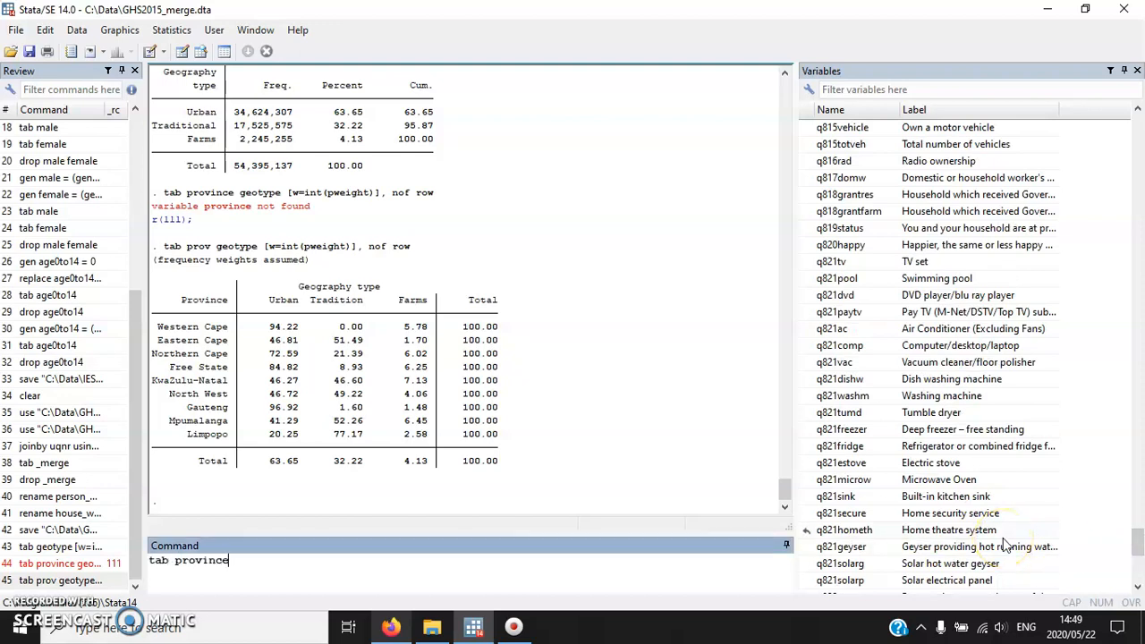
double_click(868, 278)
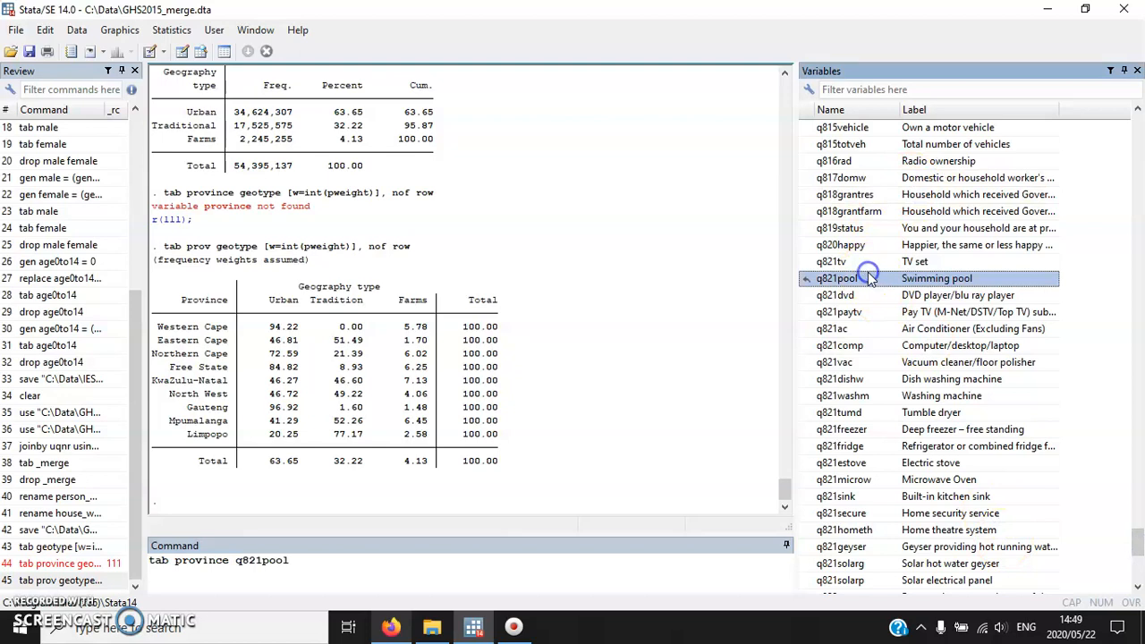
click(388, 570)
text([w=int(pwei)
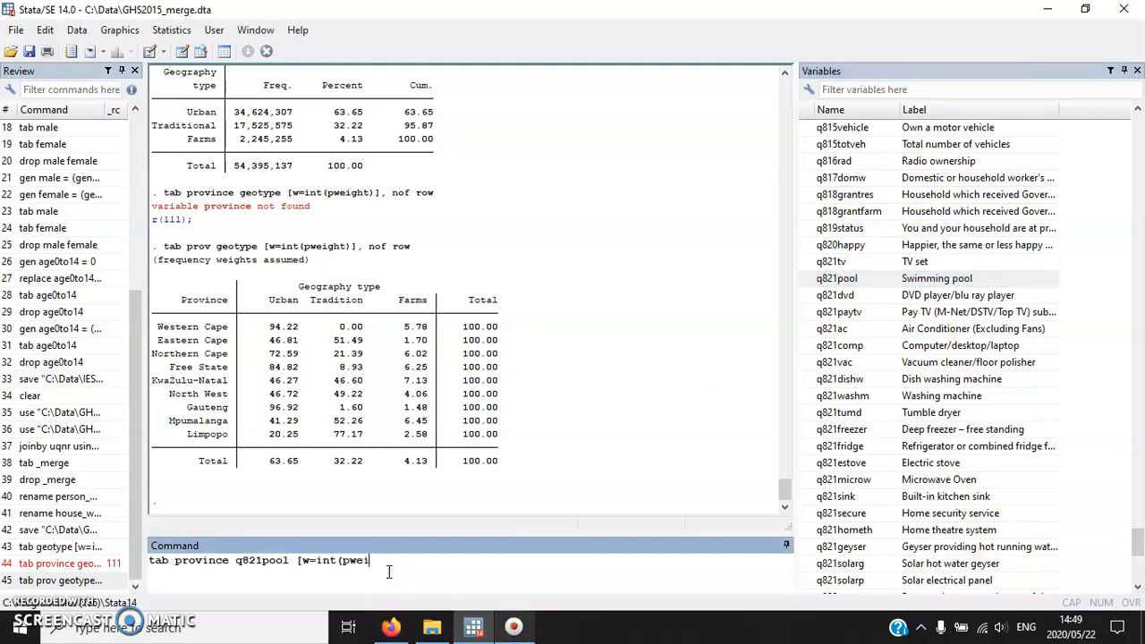
text(ght)], nof row)
key(Return)
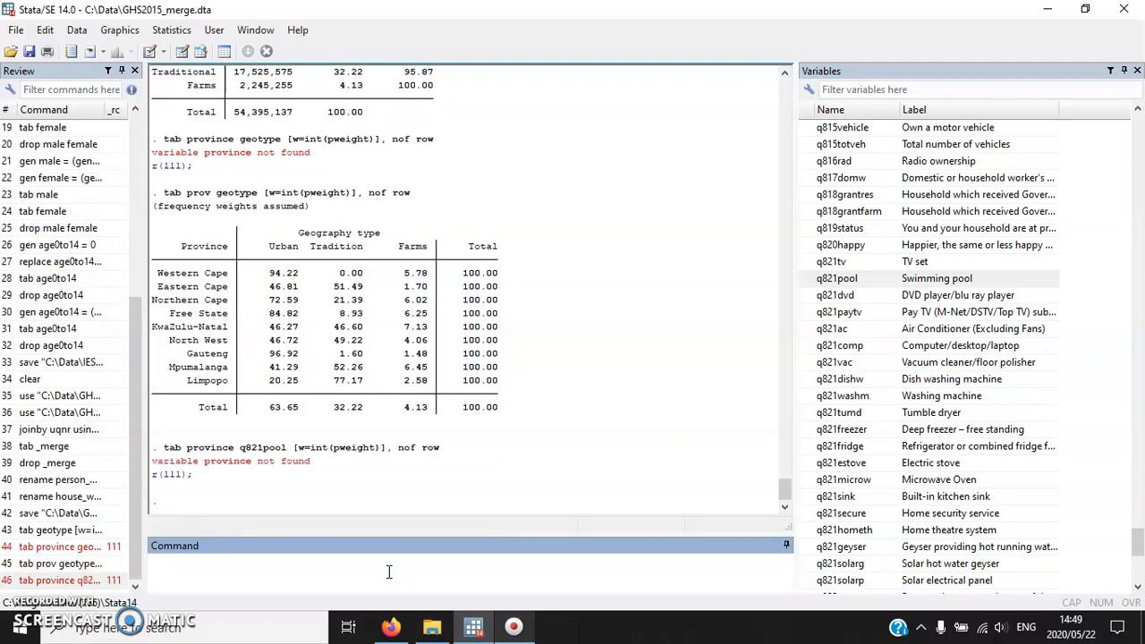
Rerun the q821pool cross-tabulation with prov as the row variable, and compare the Western Cape and total shares answering Yes.
click(58, 580)
click(226, 562)
key(BackSpace)
key(BackSpace)
key(BackSpace)
key(BackSpace)
key(Return)
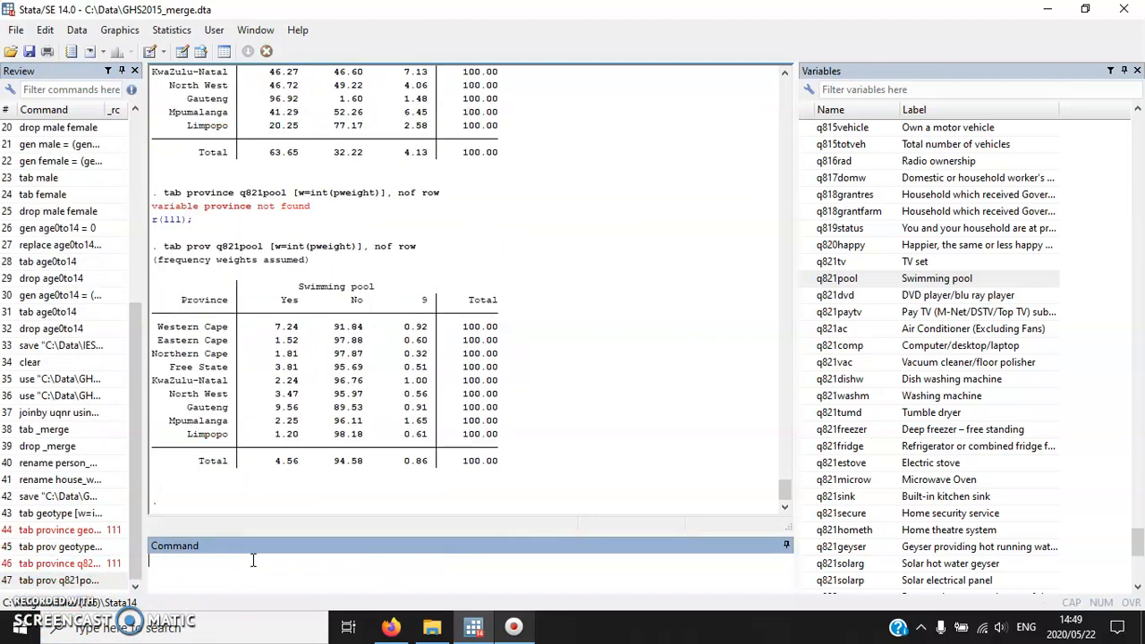
drag(271, 328, 299, 328)
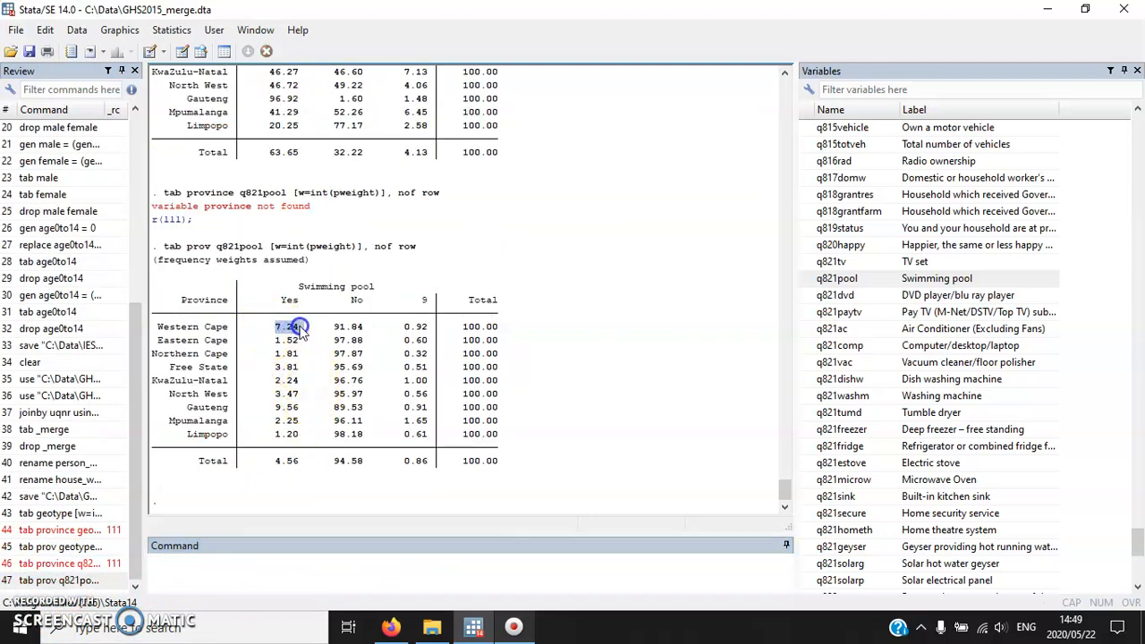
double_click(291, 461)
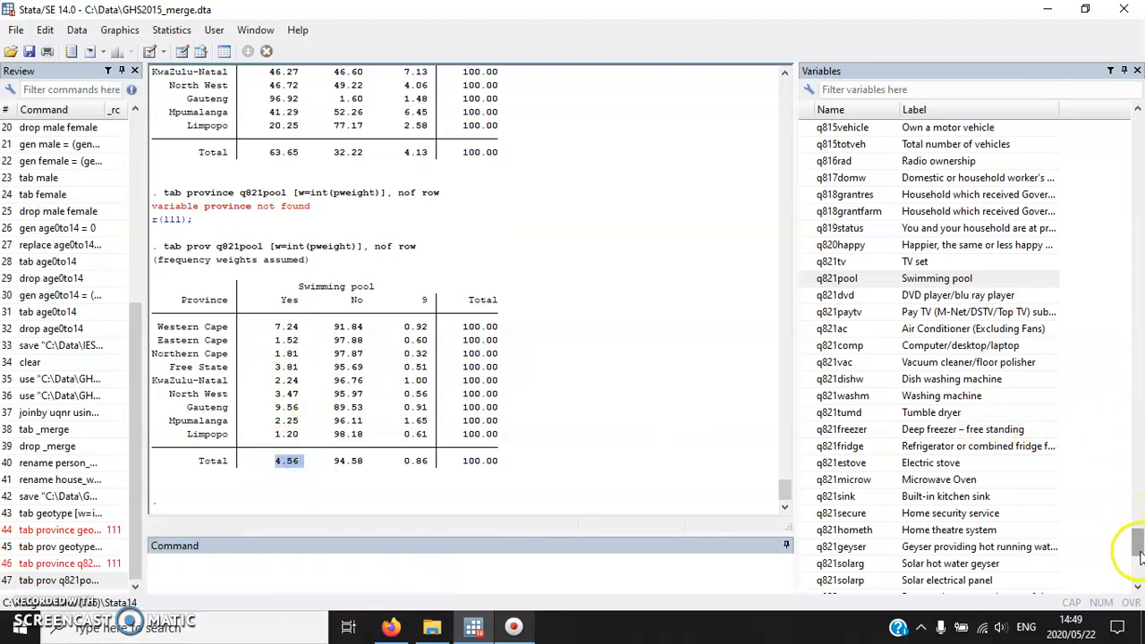
Cross-tabulate prov by the electricity supply rating q529arate, weighted by int(pweight) with nof and row, and compare the Good shares.
drag(1139, 556, 1139, 541)
drag(1139, 503, 1140, 378)
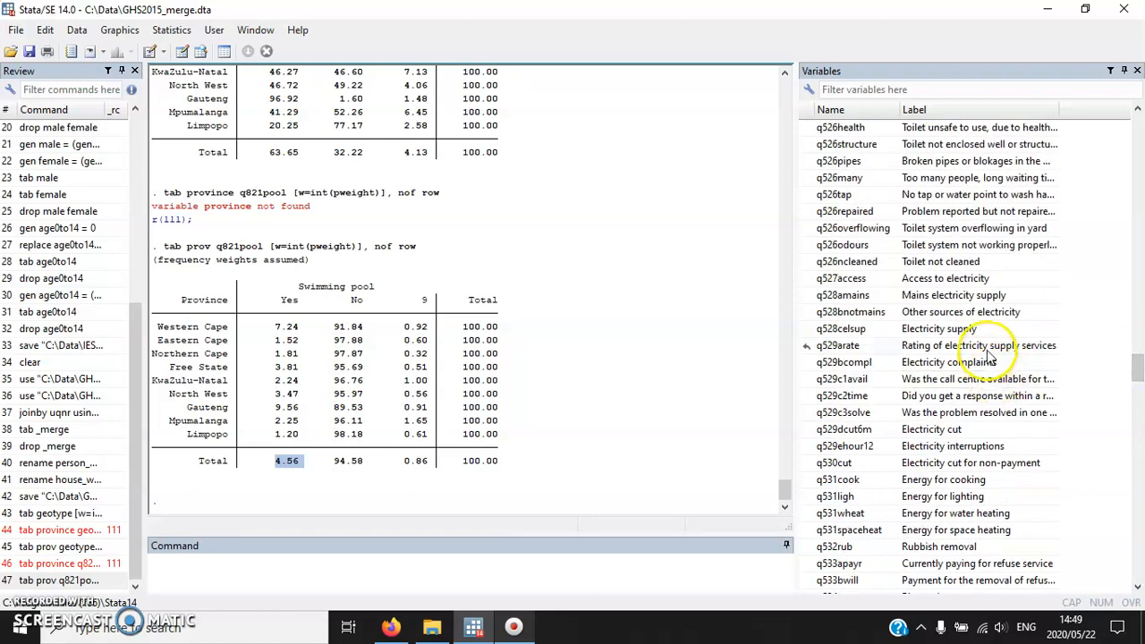
text(tab province)
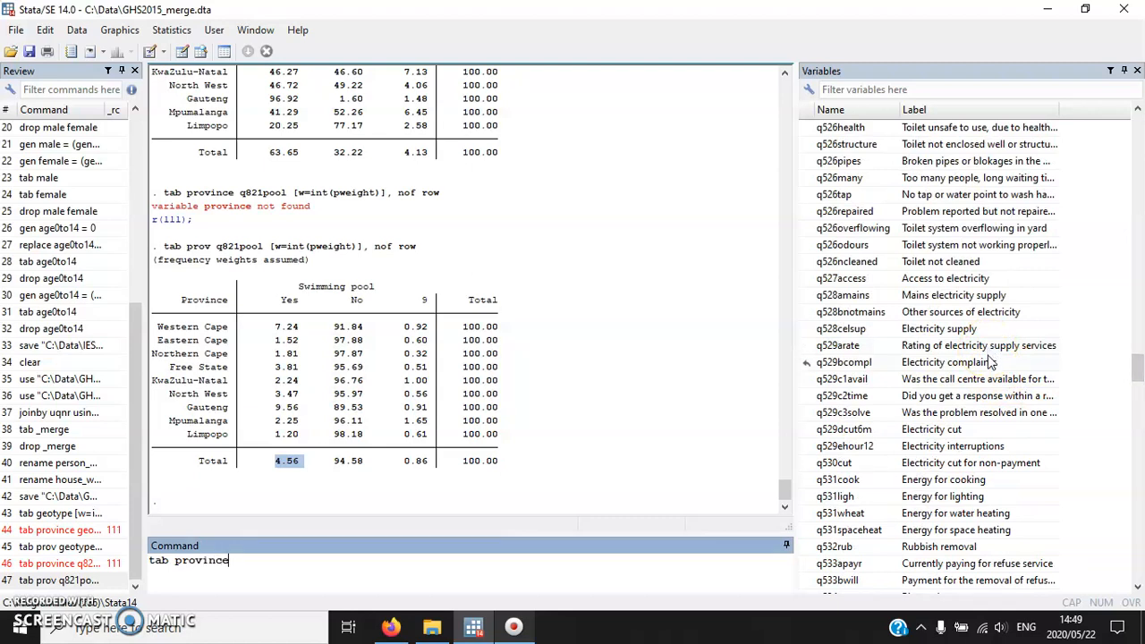
double_click(990, 351)
click(363, 581)
text([w=int()
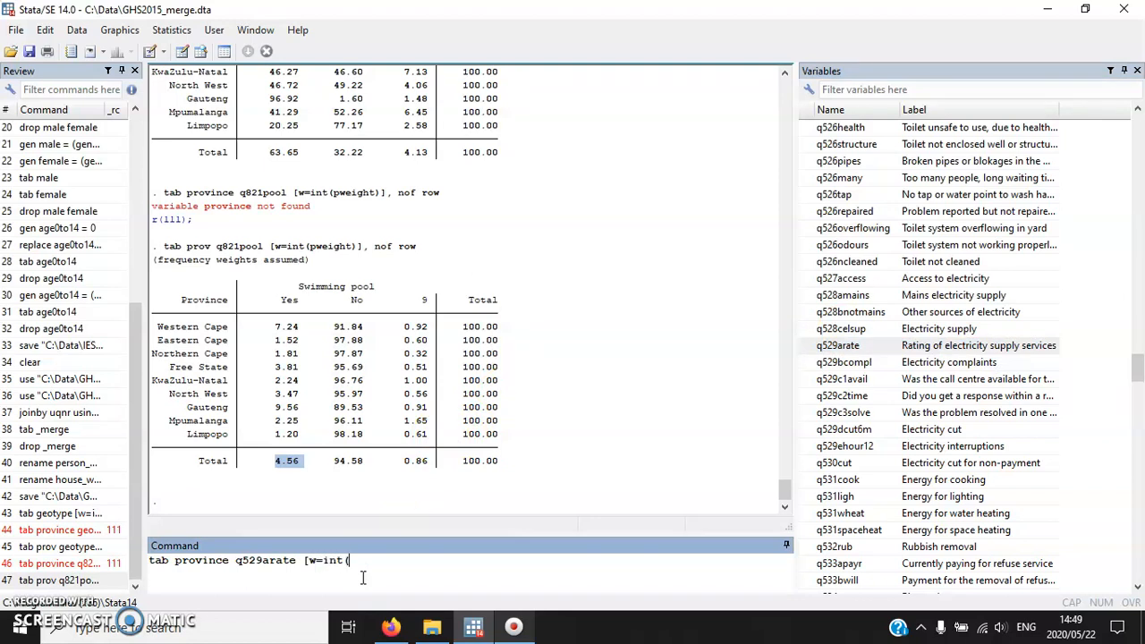
text(pweight))
key(Left)
key(BackSpace)
key(BackSpace)
key(BackSpace)
key(BackSpace)
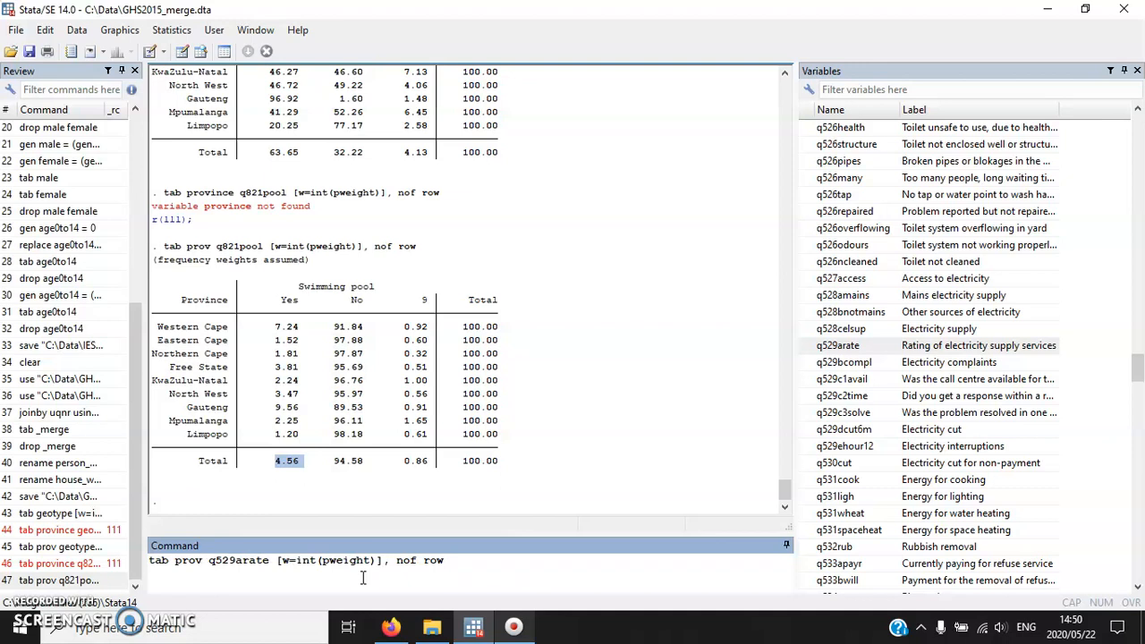
key(Return)
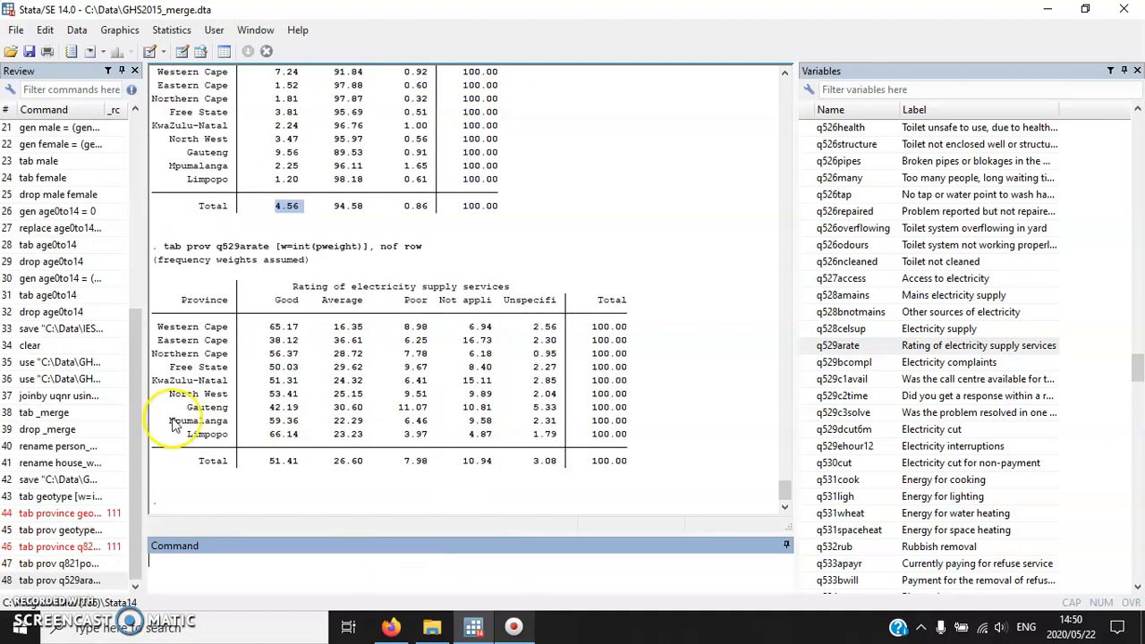
drag(269, 461, 298, 462)
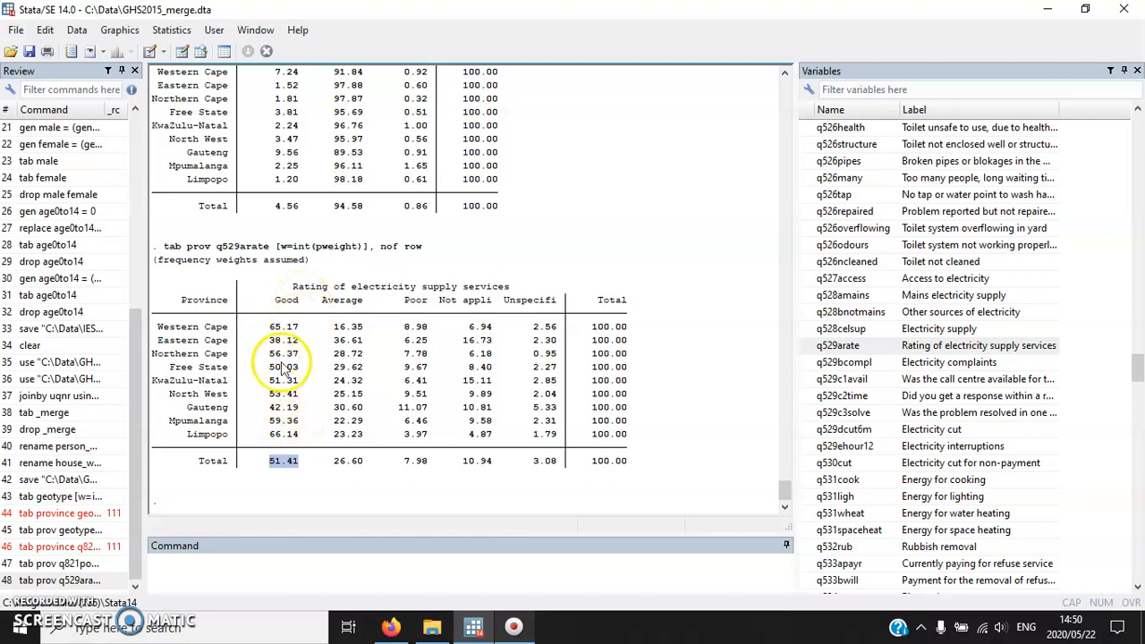
drag(271, 328, 302, 329)
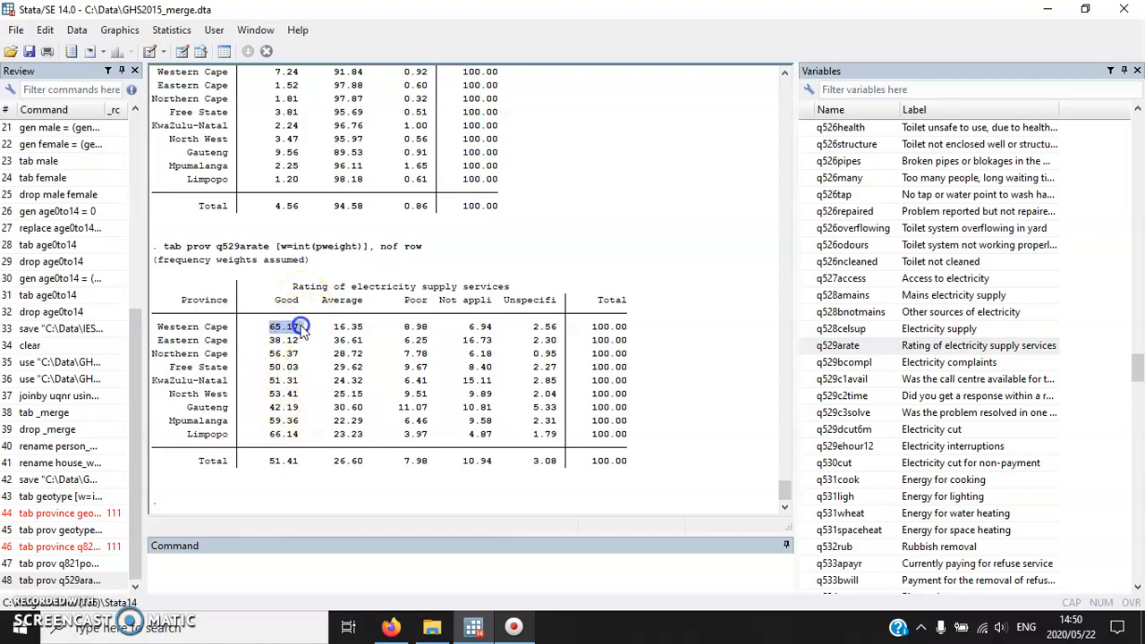
drag(271, 434, 301, 435)
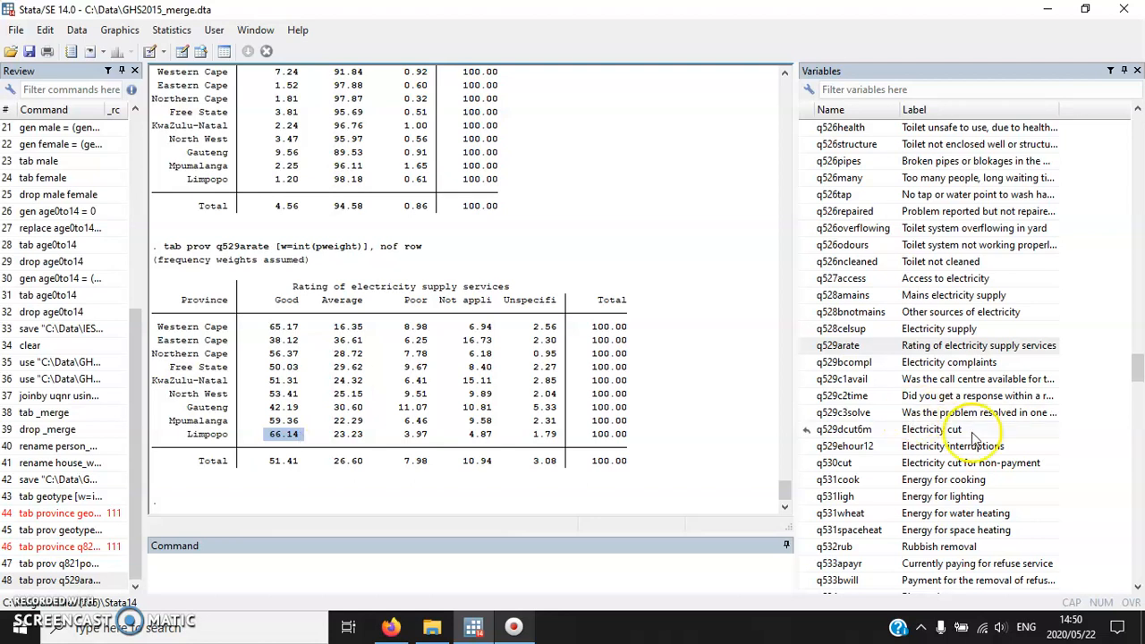
Try to cross-tabulate province by the safe-to-drink water variable q514saf, weighted by int(pweight), with the nof and row options.
scroll(1029, 446, down, 5)
scroll(1035, 450, up, 2)
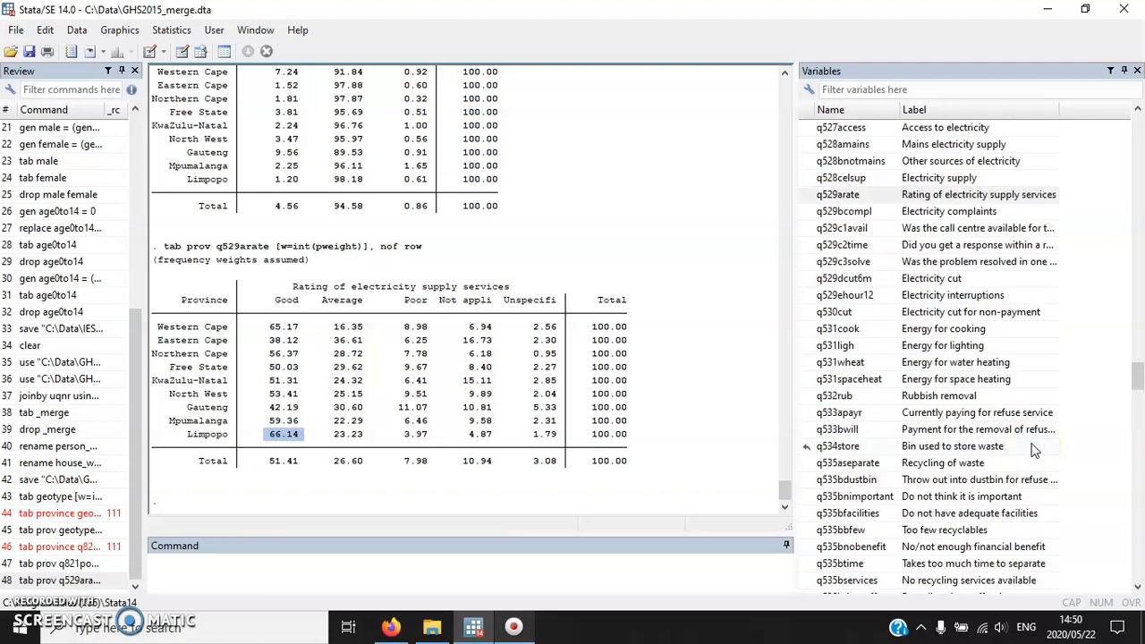
click(685, 563)
text(tab province)
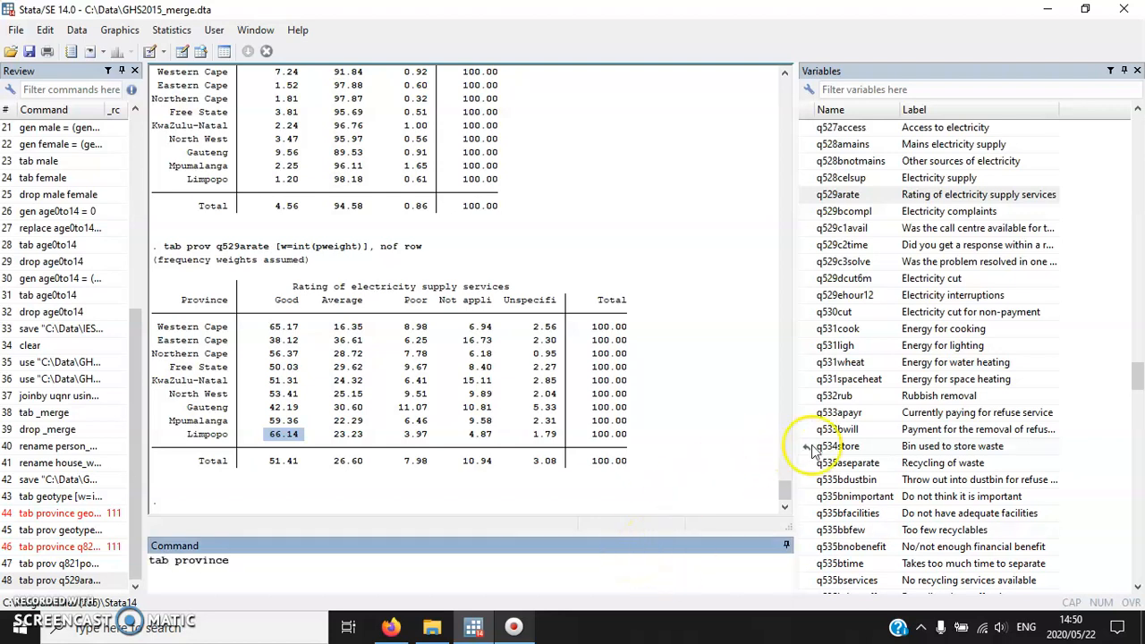
scroll(955, 383, up, 2)
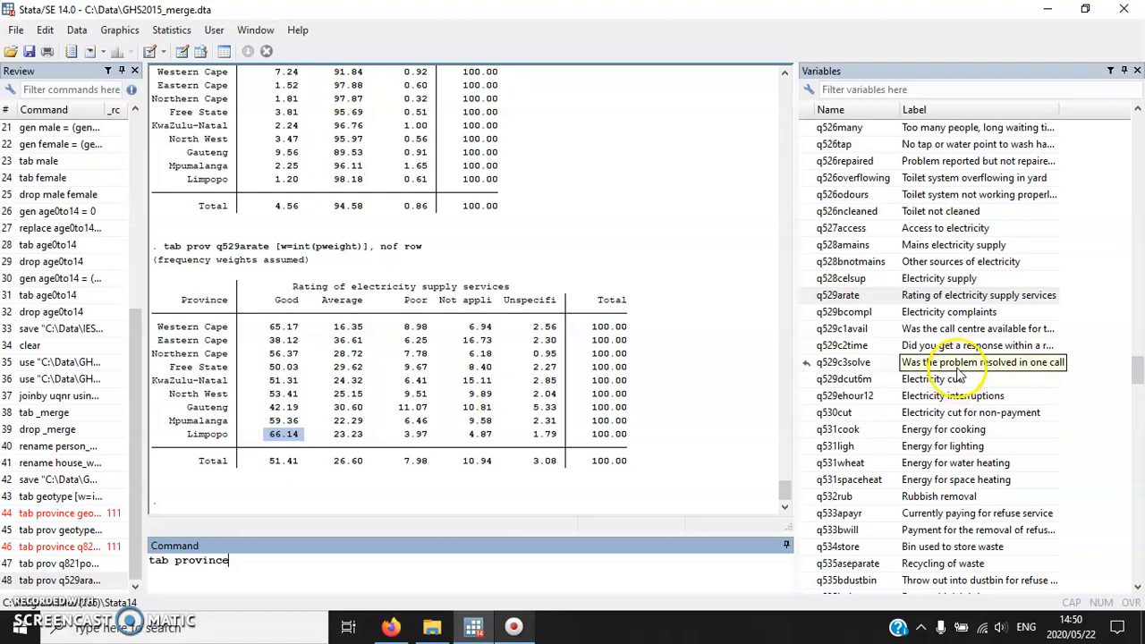
scroll(955, 381, up, 6)
scroll(953, 361, up, 7)
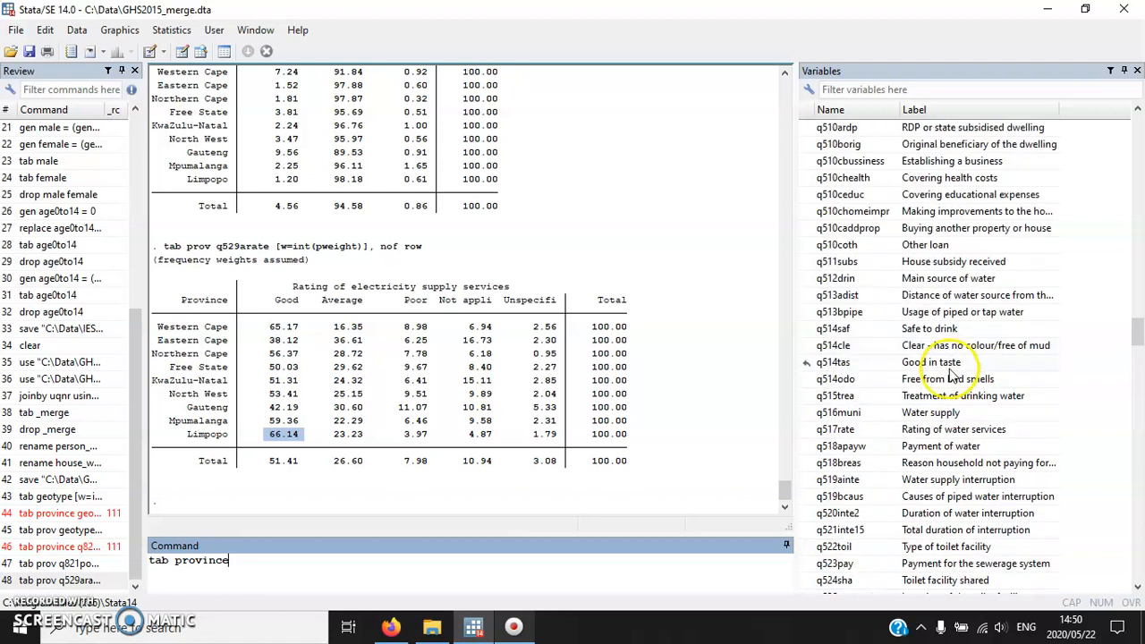
scroll(948, 362, up, 1)
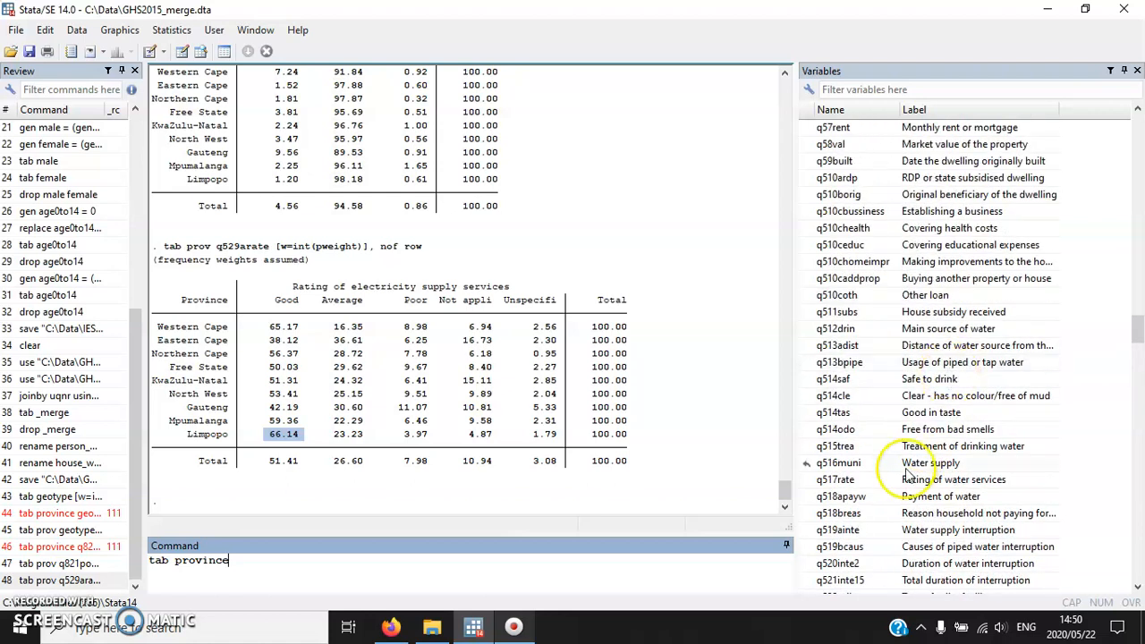
double_click(877, 379)
text([)
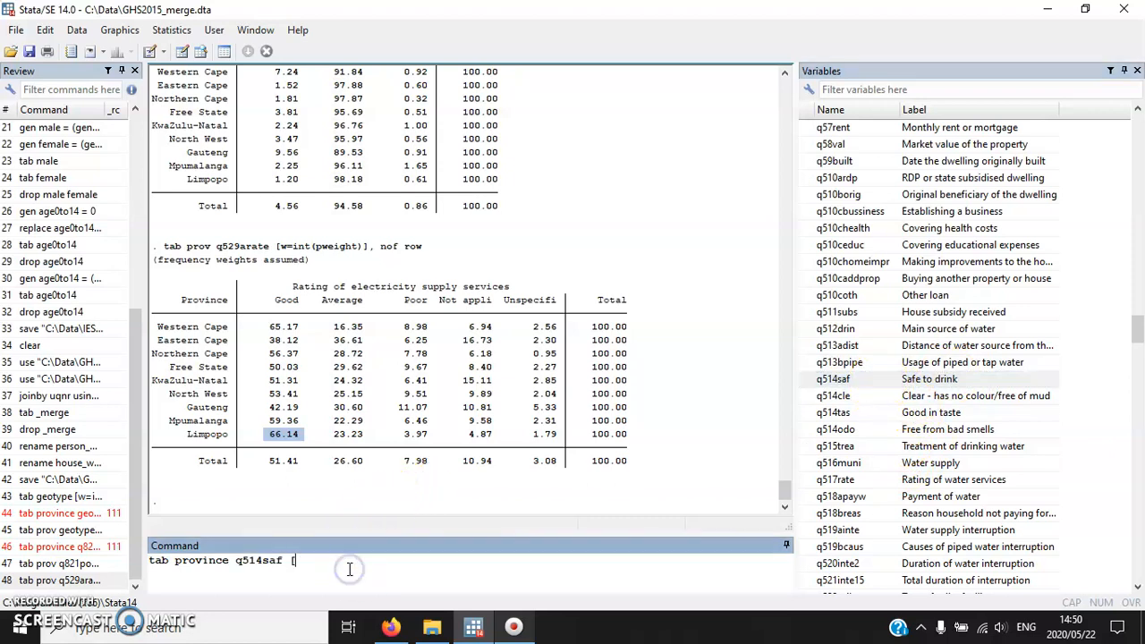
text(w=9nt(;pweig)
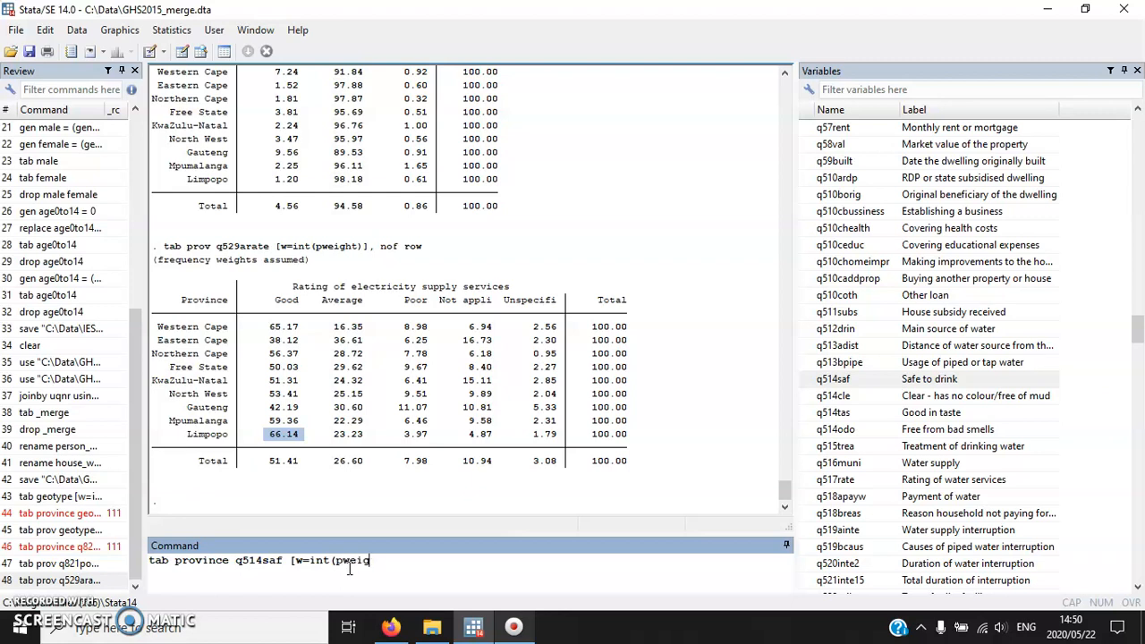
text(ht)], nof row)
key(Return)
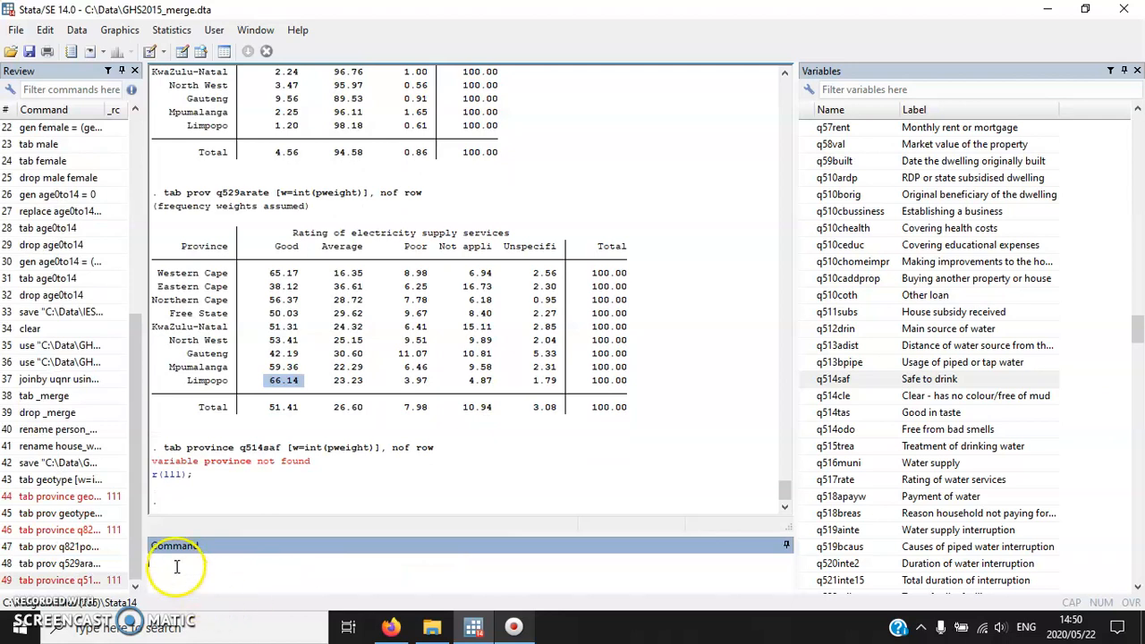
Recall the q514saf cross-tabulation, rerun it with prov as the row variable, and review the safe-to-drink shares by province.
click(54, 580)
click(232, 561)
key(BackSpace)
key(BackSpace)
key(BackSpace)
key(BackSpace)
key(Return)
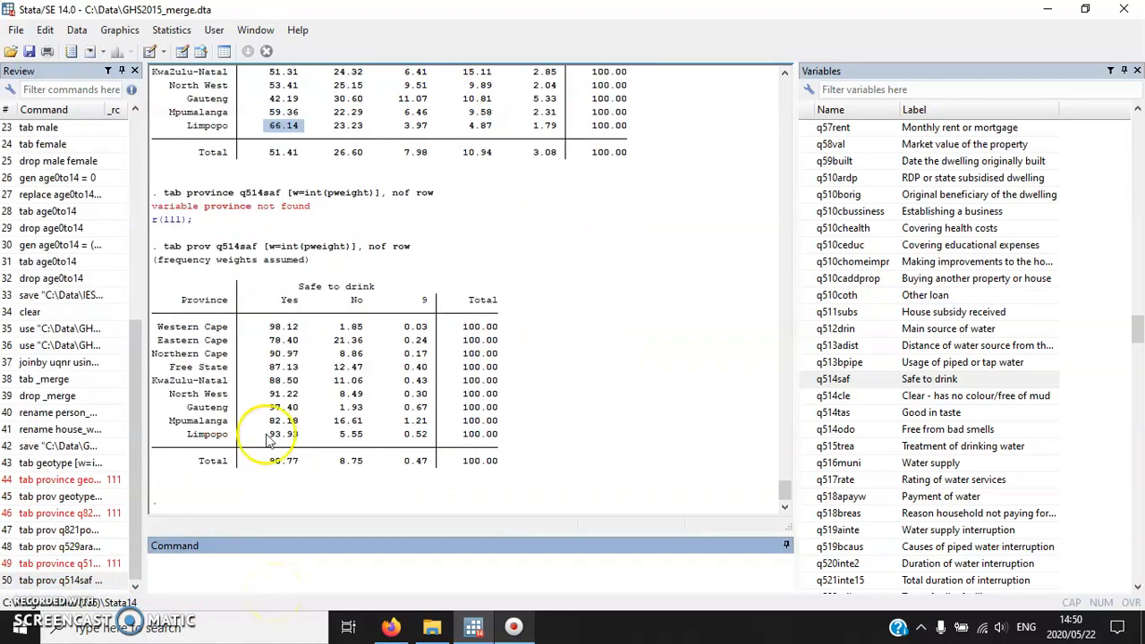
drag(259, 317, 552, 459)
click(554, 460)
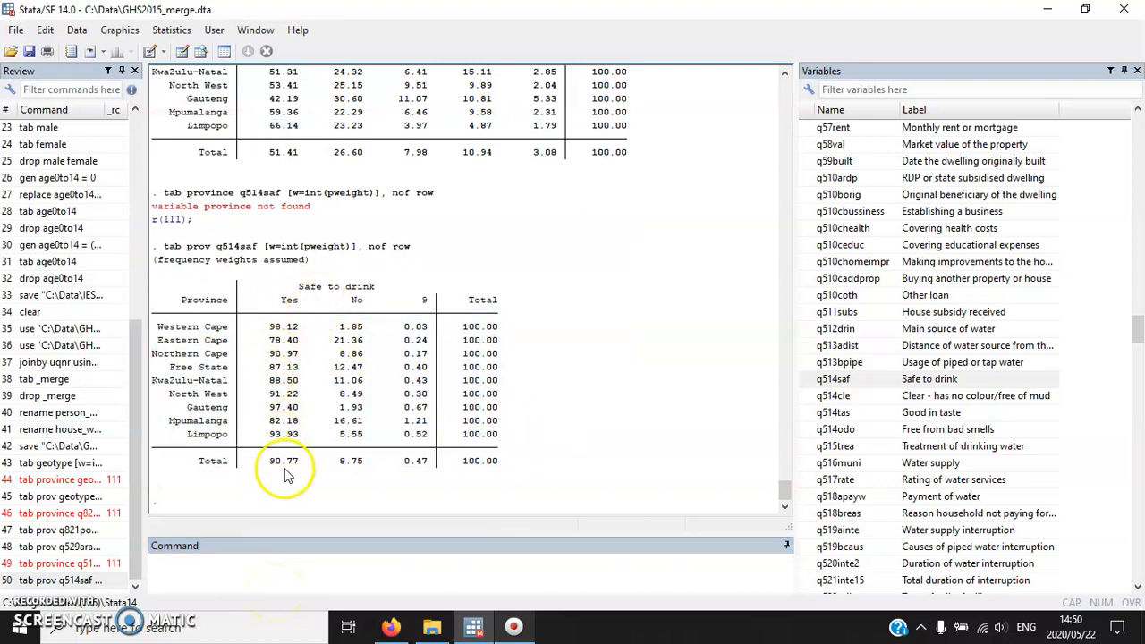
click(276, 586)
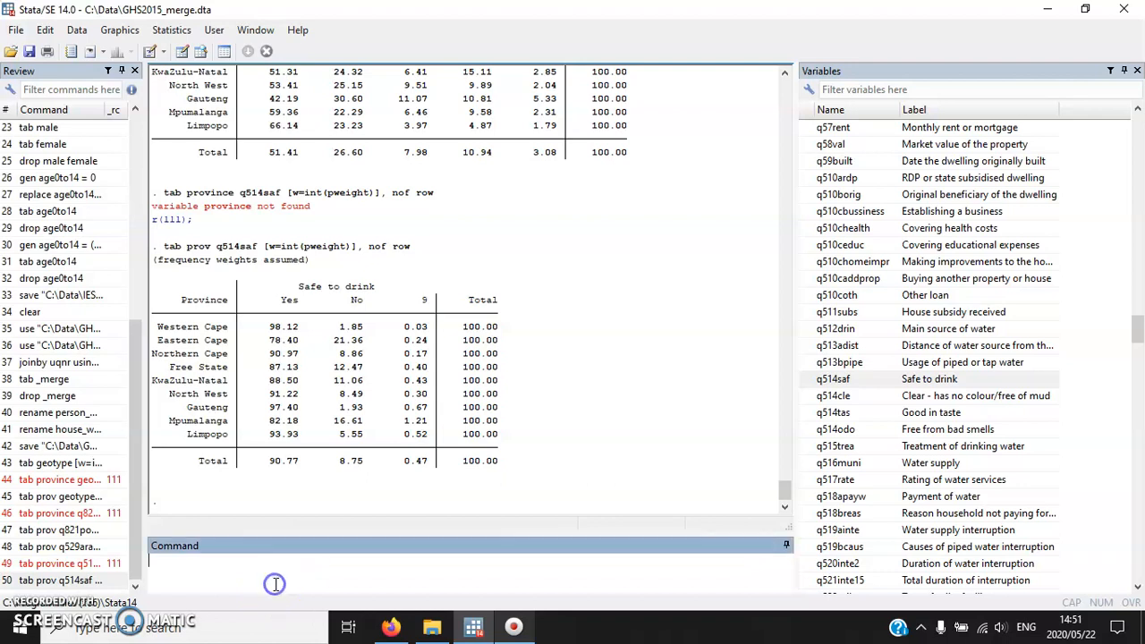